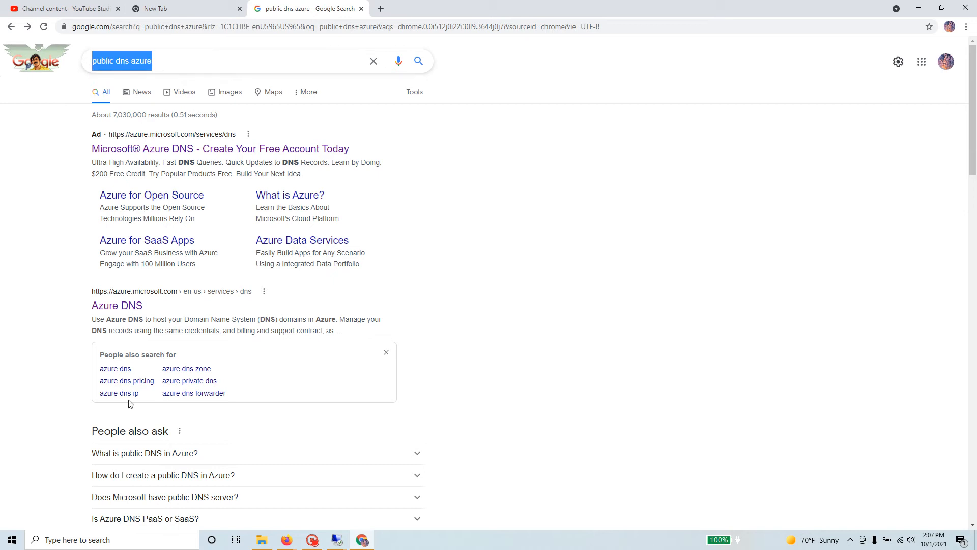
- Open the azure.microsoft.com Azure DNS result from the search results and skim the product page
left_click_drag(154, 311, 104, 312)
left_click(115, 309)
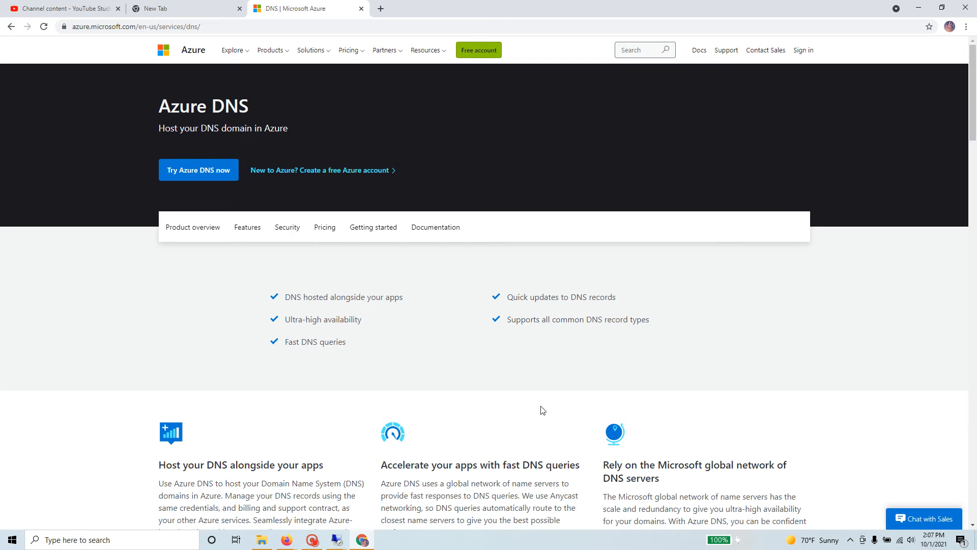
scroll(542, 411, "down", 6)
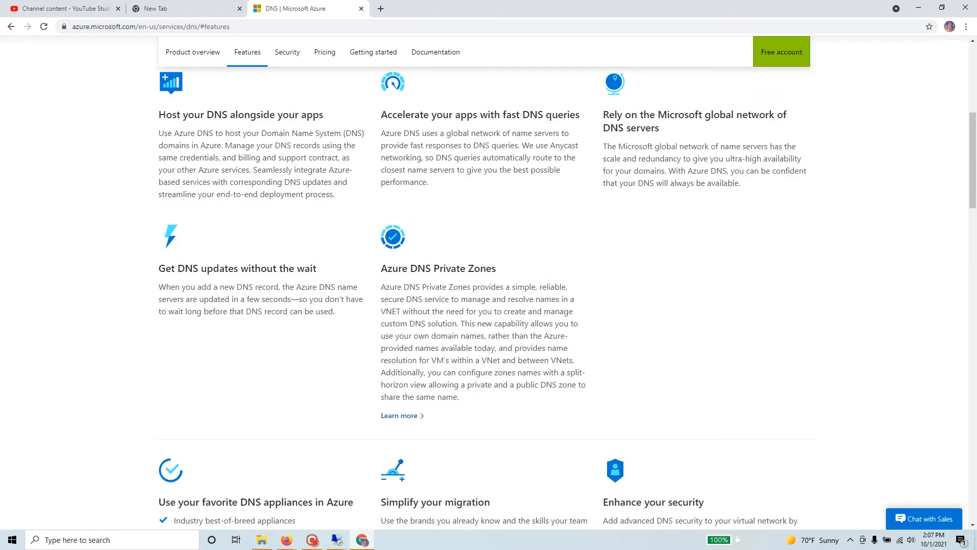
scroll(410, 370, "down", 6)
scroll(410, 370, "up", 13)
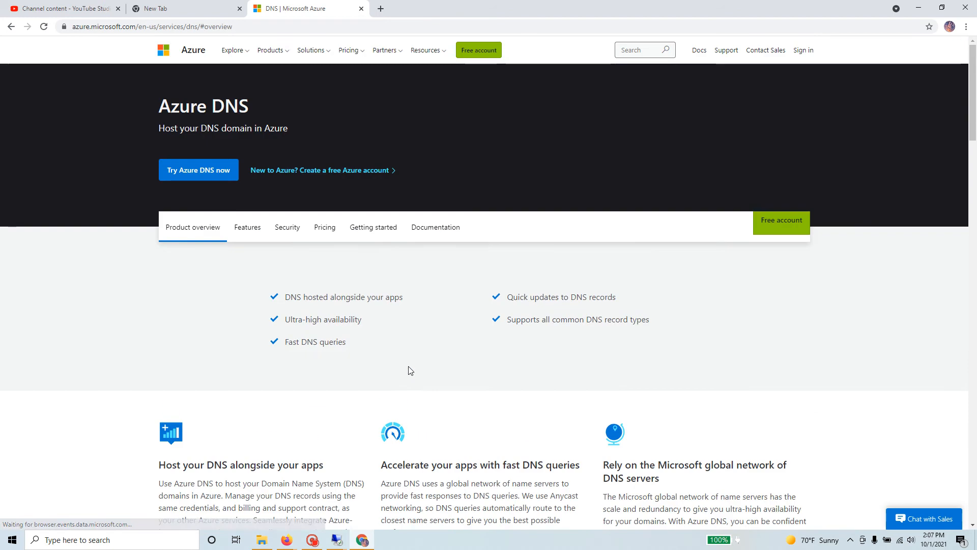
- Review the Features, Security and Pricing sections of the Azure DNS product page
left_click(247, 227)
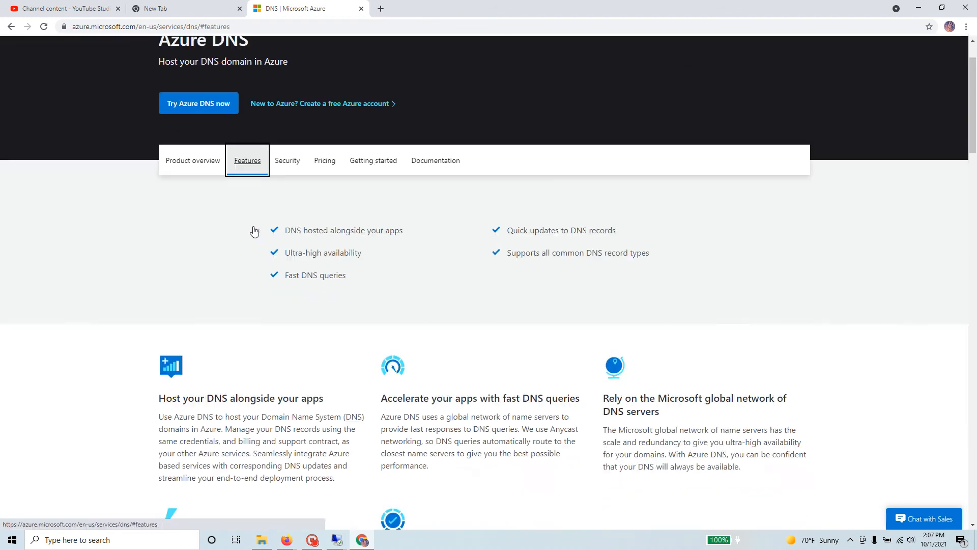
left_click(293, 59)
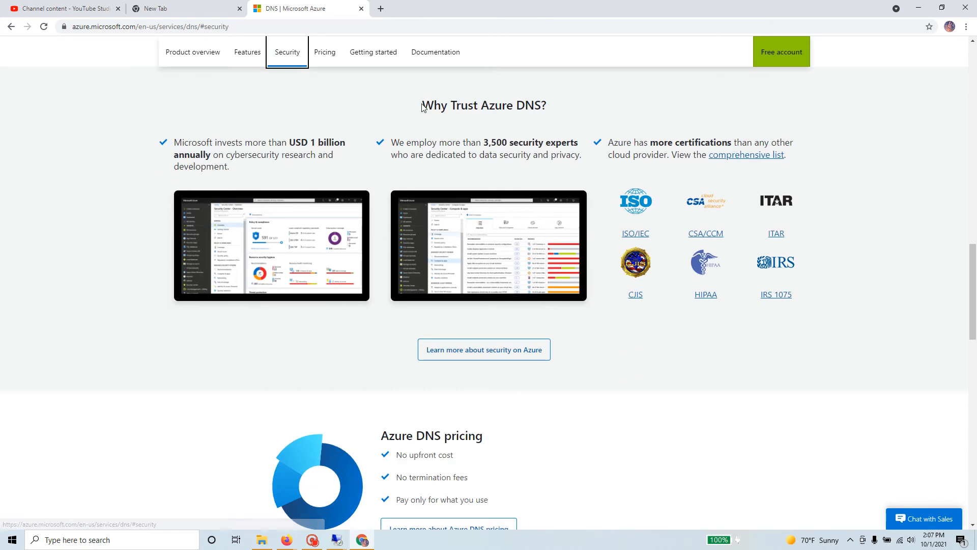
left_click_drag(421, 105, 591, 107)
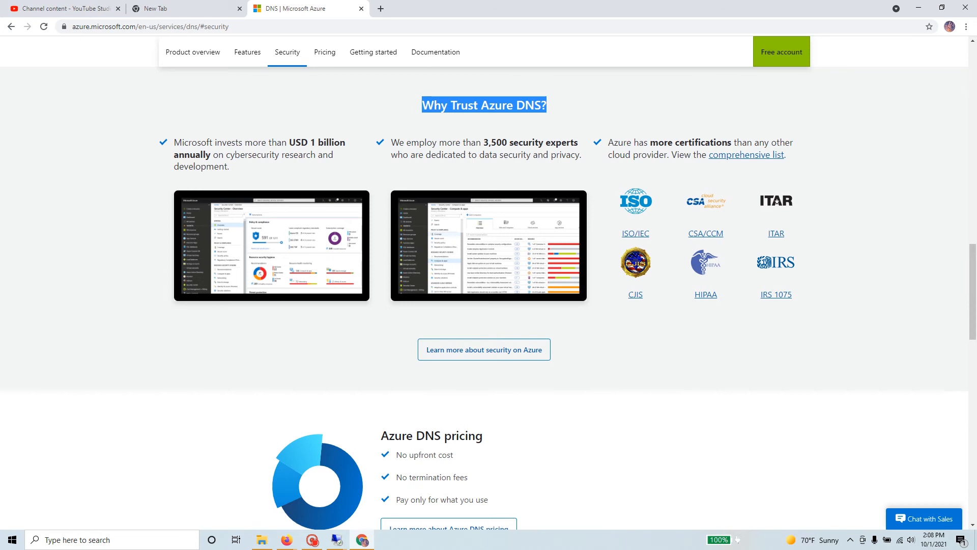
left_click(325, 54)
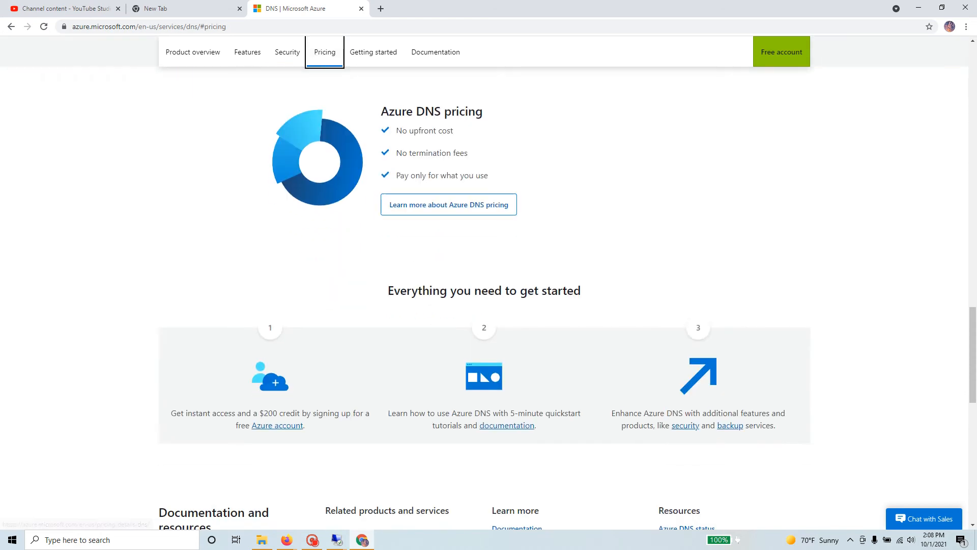
left_click_drag(395, 131, 394, 154)
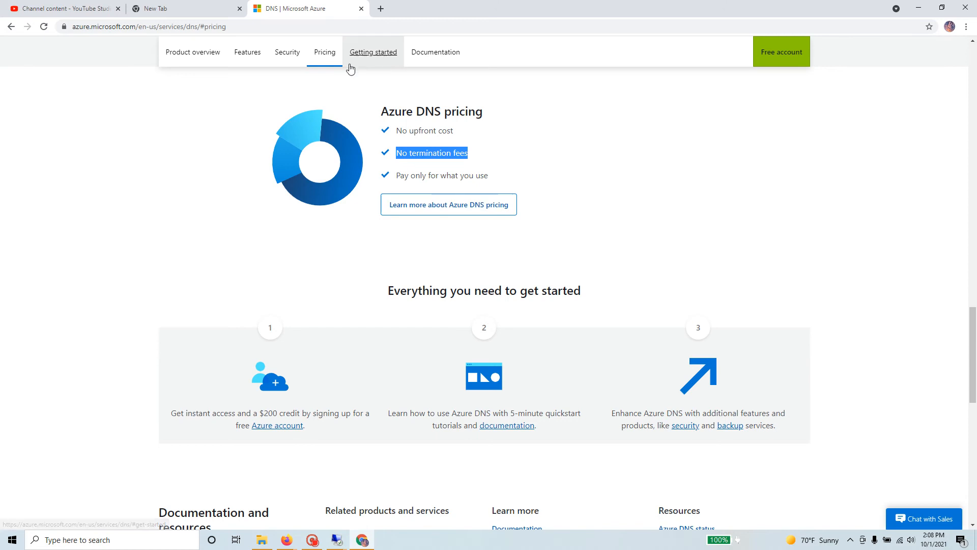
- Go to the Getting started section and open the linked Azure DNS documentation
left_click(383, 59)
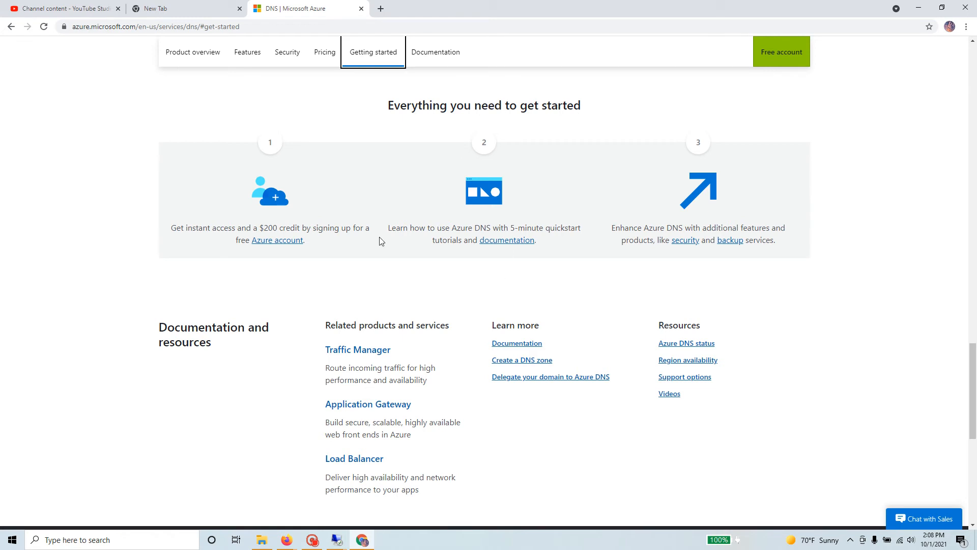
left_click_drag(387, 228, 578, 227)
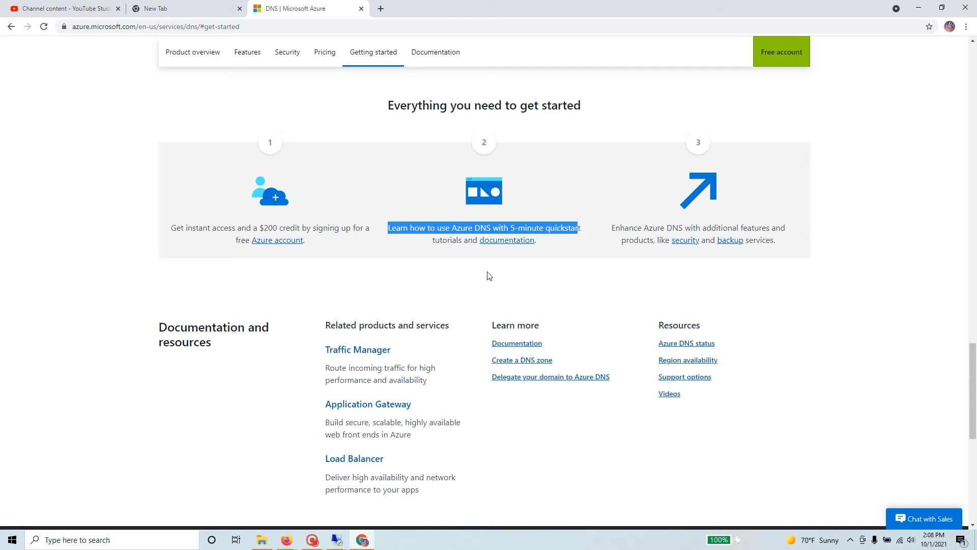
left_click(517, 242)
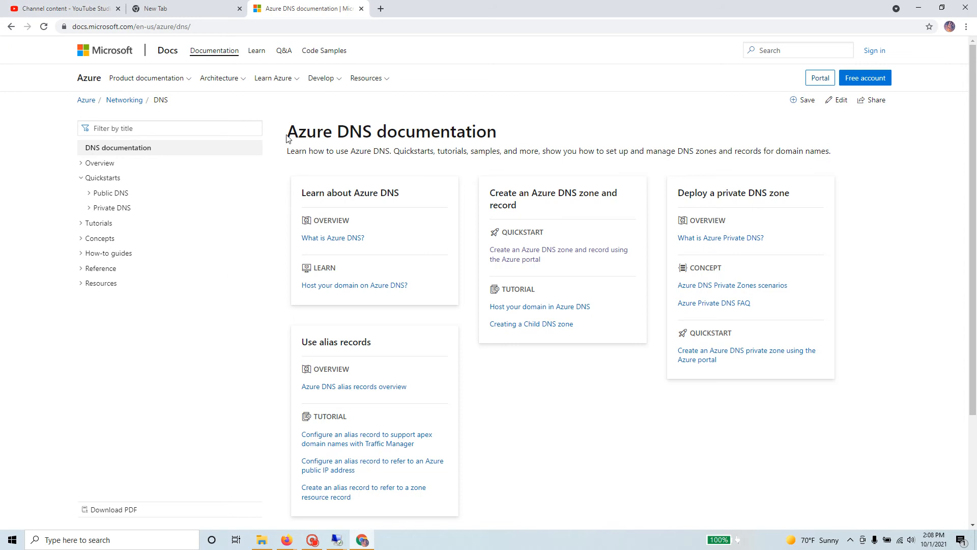
- Open the quickstart on creating an Azure DNS zone and record using the Azure portal
left_click_drag(287, 135, 525, 143)
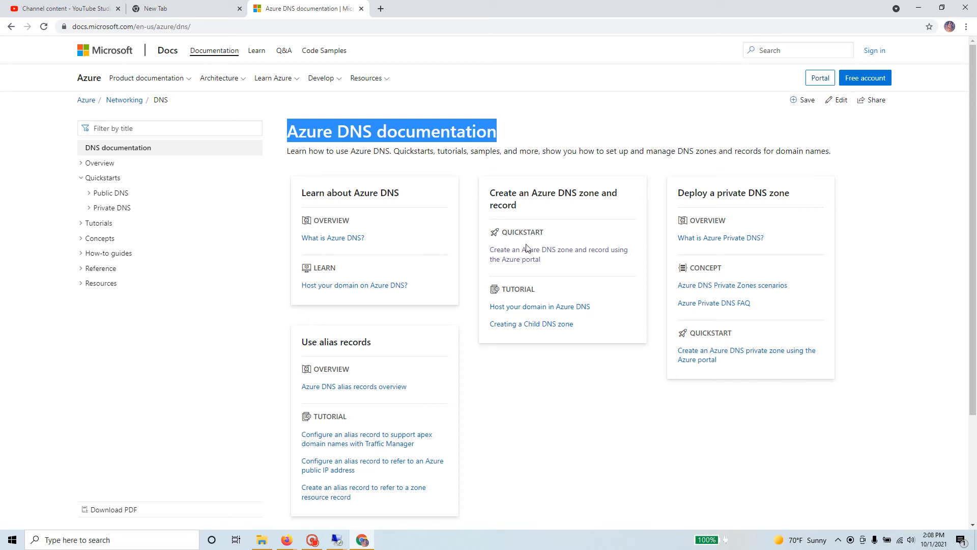
left_click_drag(501, 232, 553, 235)
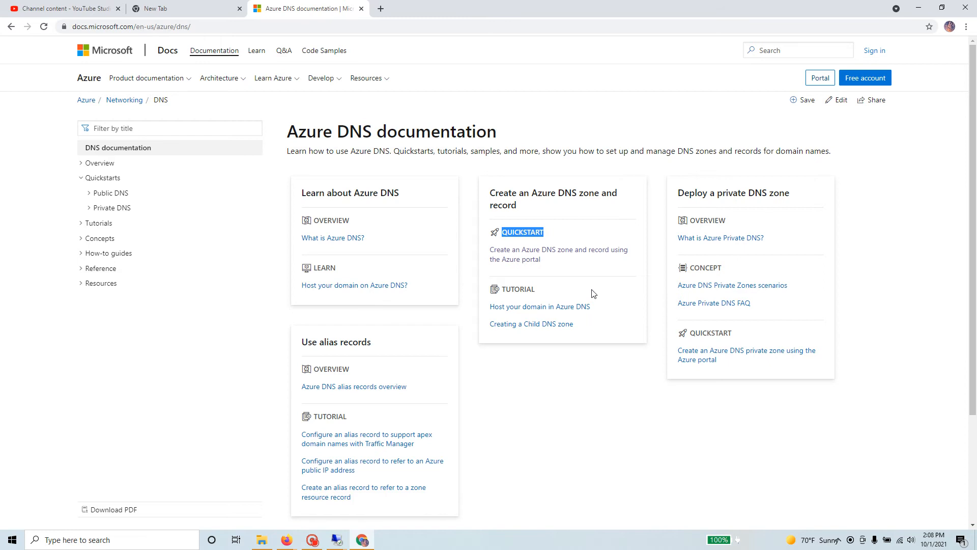
left_click(519, 256)
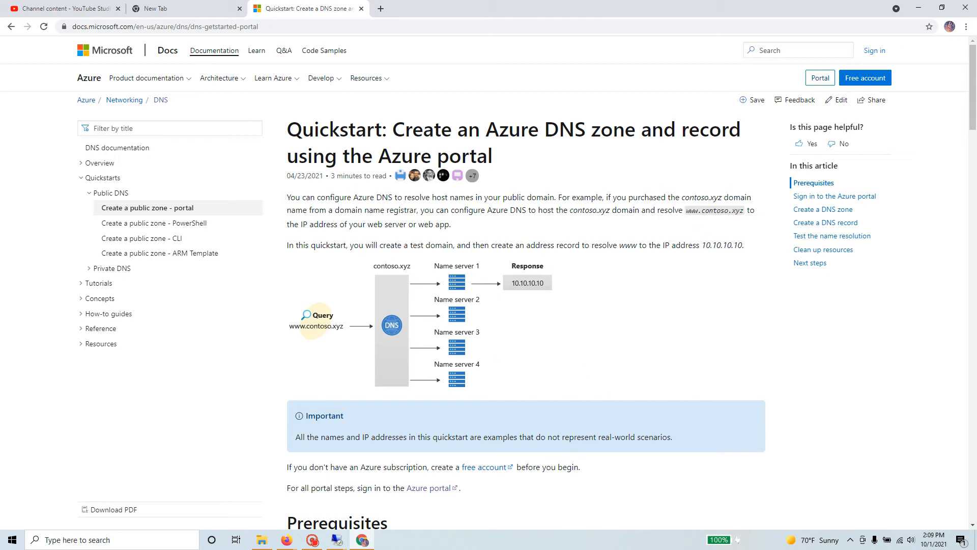
- Read the quickstart's example domain, Important note and prerequisites, down to the Create a DNS zone section
left_click_drag(685, 211, 744, 215)
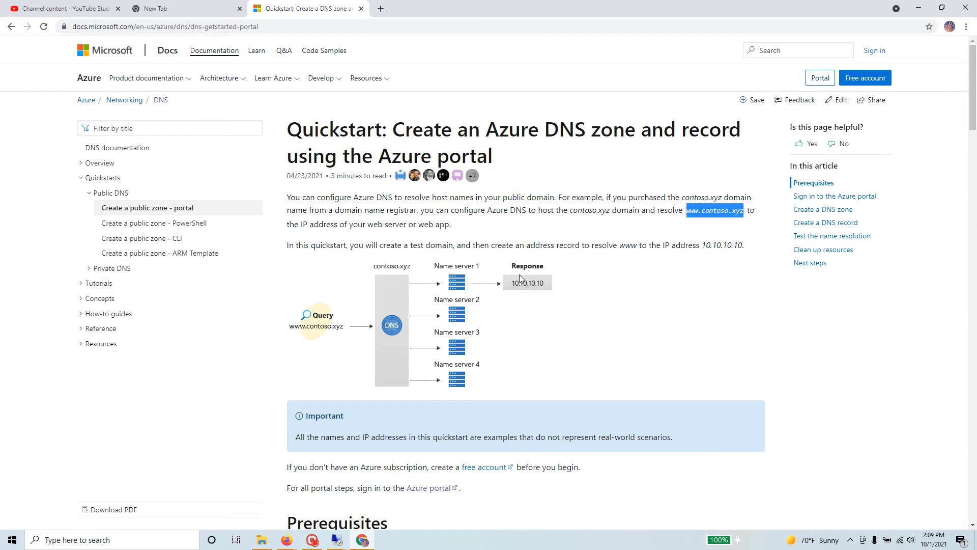
scroll(545, 401, "down", 2)
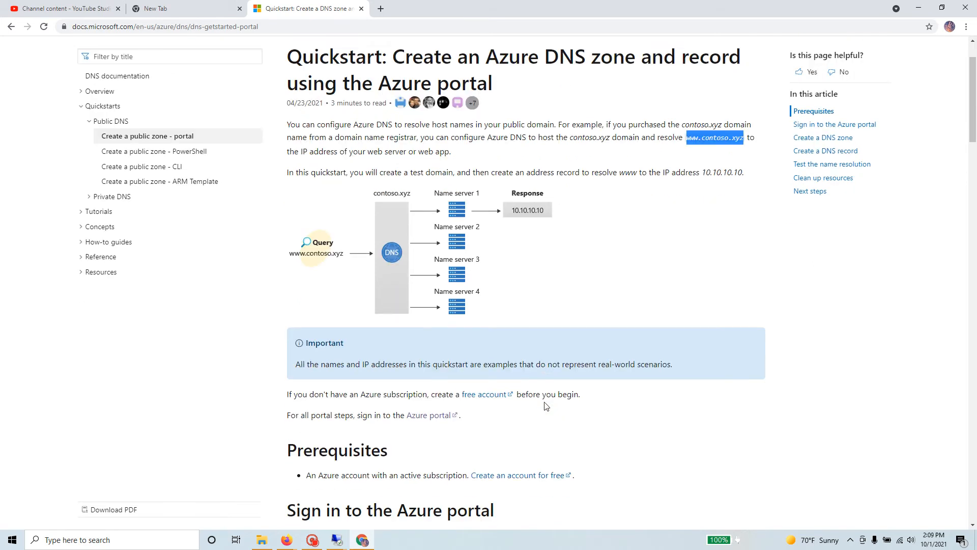
double_click(326, 315)
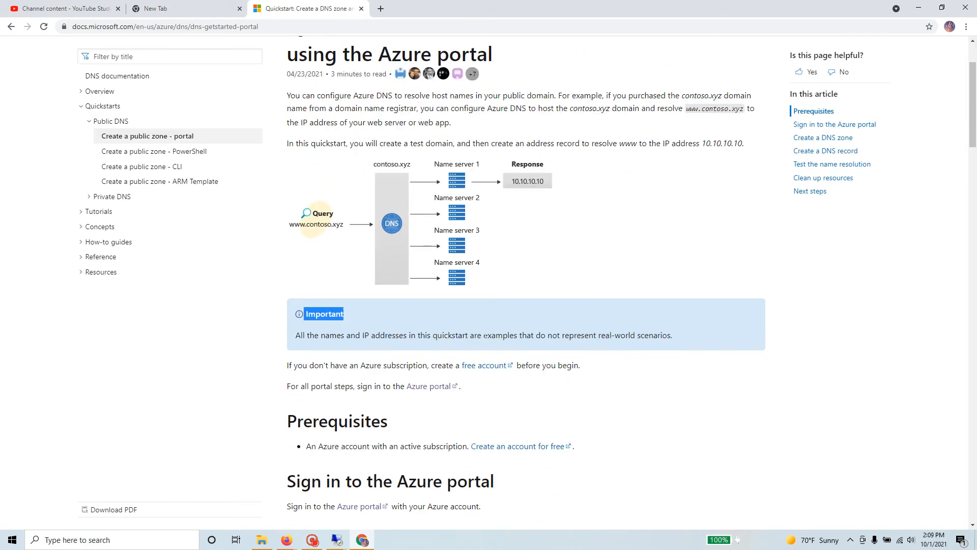
left_click_drag(483, 334, 672, 335)
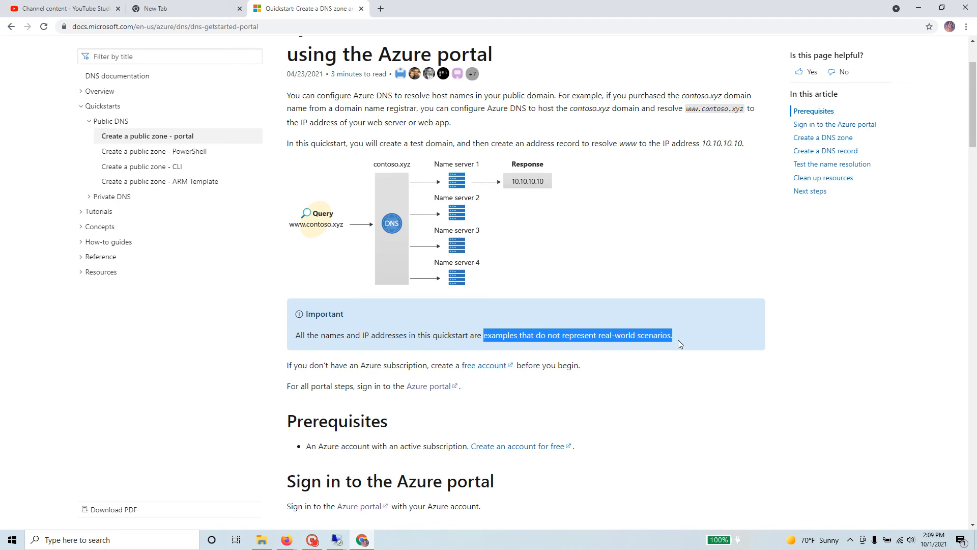
scroll(350, 436, "down", 5)
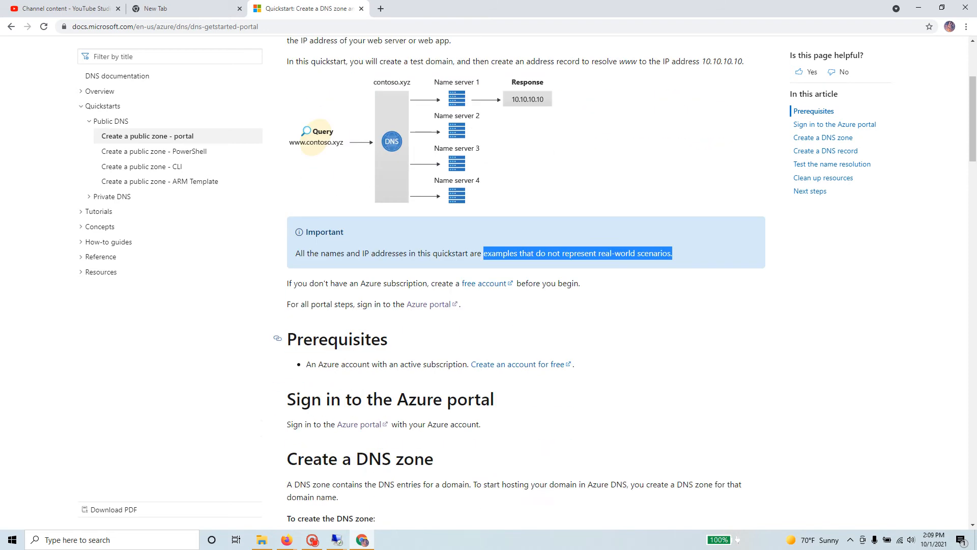
scroll(350, 434, "down", 1)
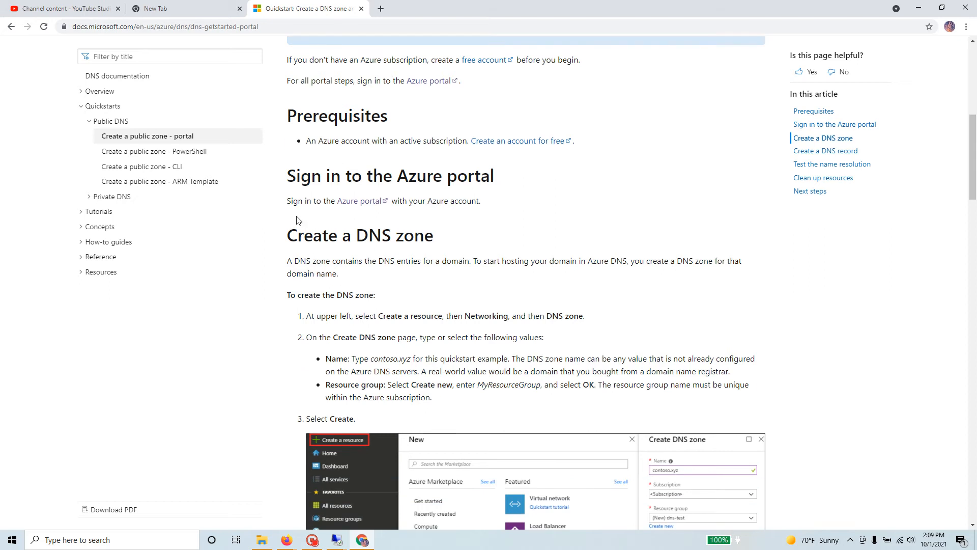
double_click(289, 295)
left_click_drag(438, 237, 287, 236)
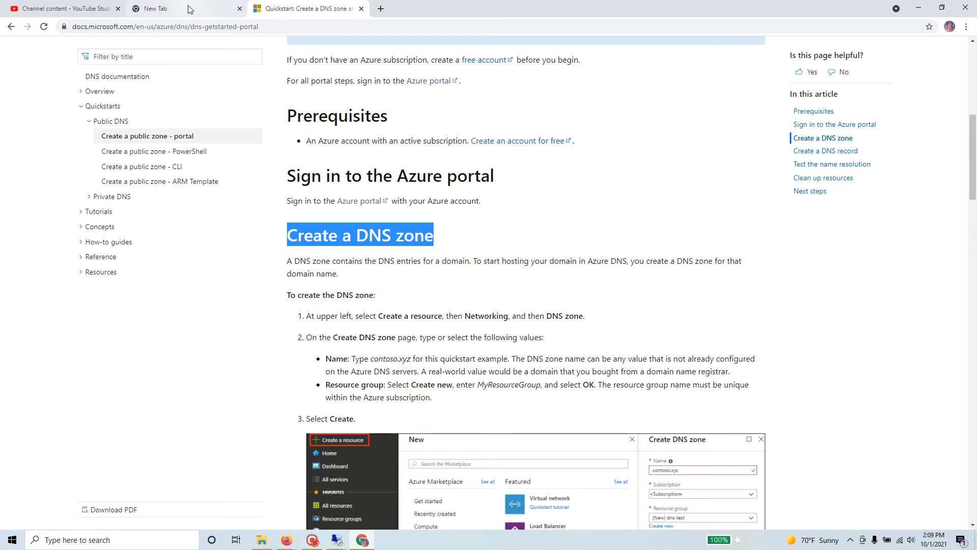
- Switch to the Firefox window showing MyAzureResourceGroup2 in the Azure portal
left_click(234, 11)
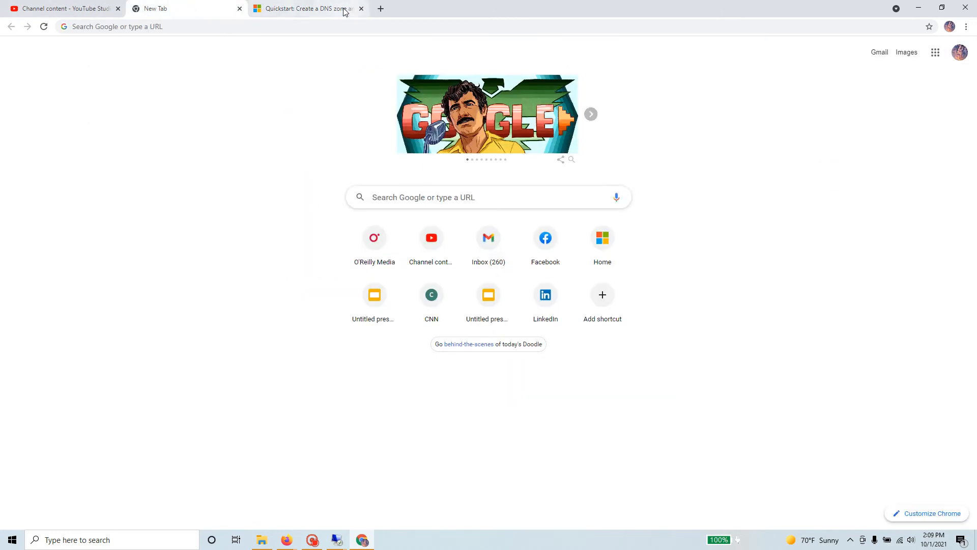
left_click(306, 11)
key("alt+Tab")
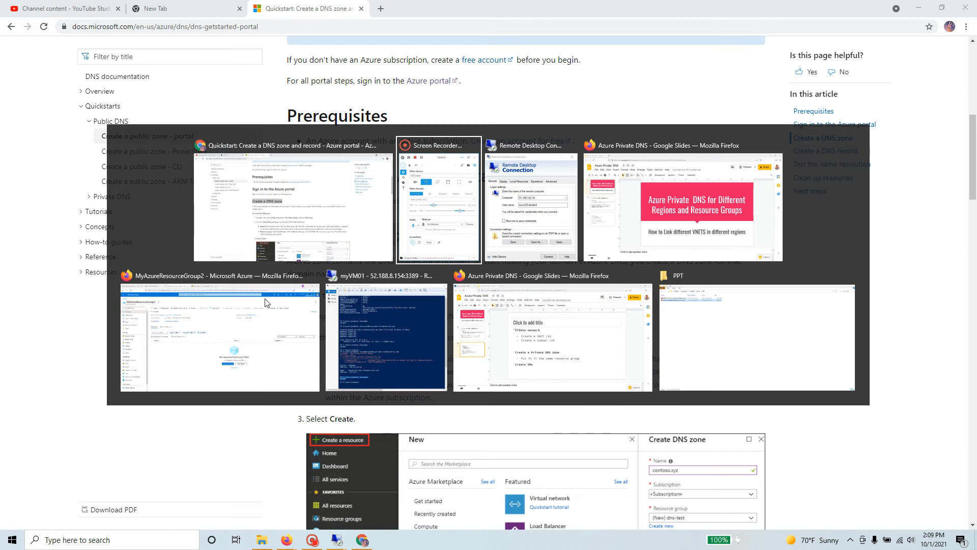
key("alt+Tab")
key("alt+Tab")
key("alt+Tab")
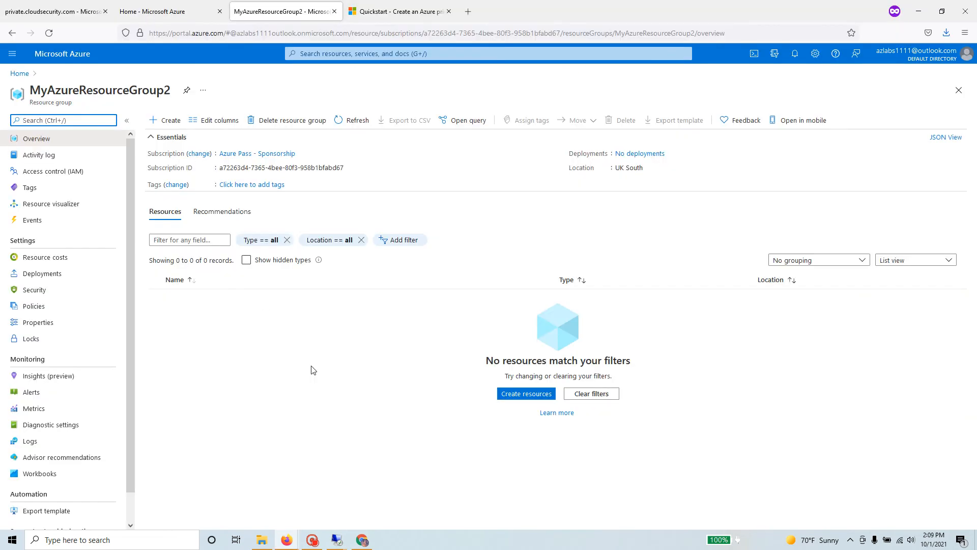
- Close the quickstart, portal home and private.cloudsecurity.com tabs, keeping only the MyAzureResourceGroup2 tab
left_click(415, 12)
left_click(449, 13)
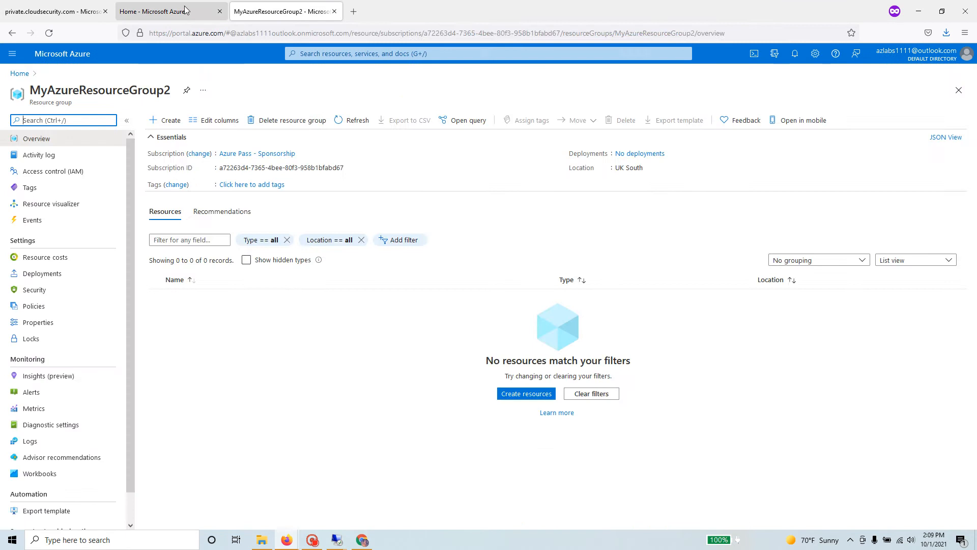
left_click(186, 11)
left_click(219, 11)
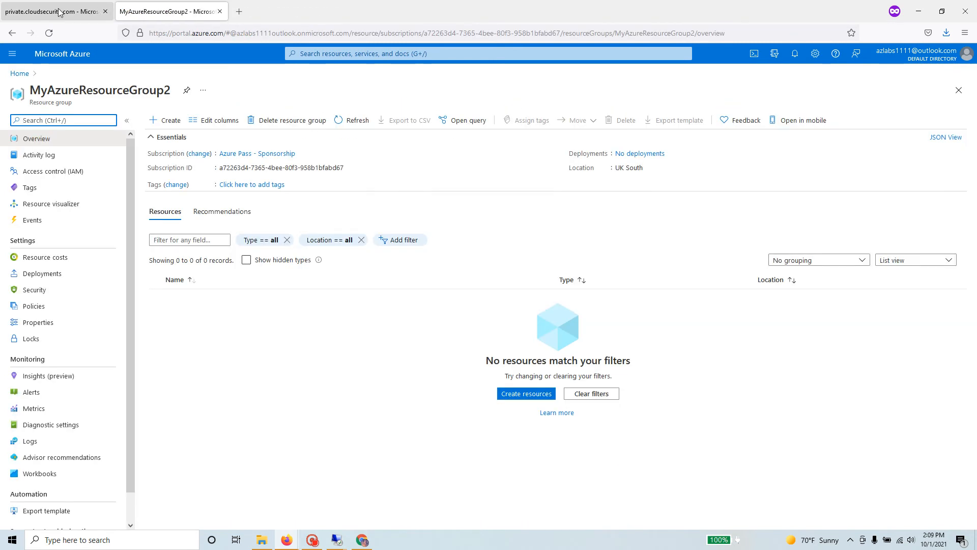
left_click(60, 12)
left_click(105, 11)
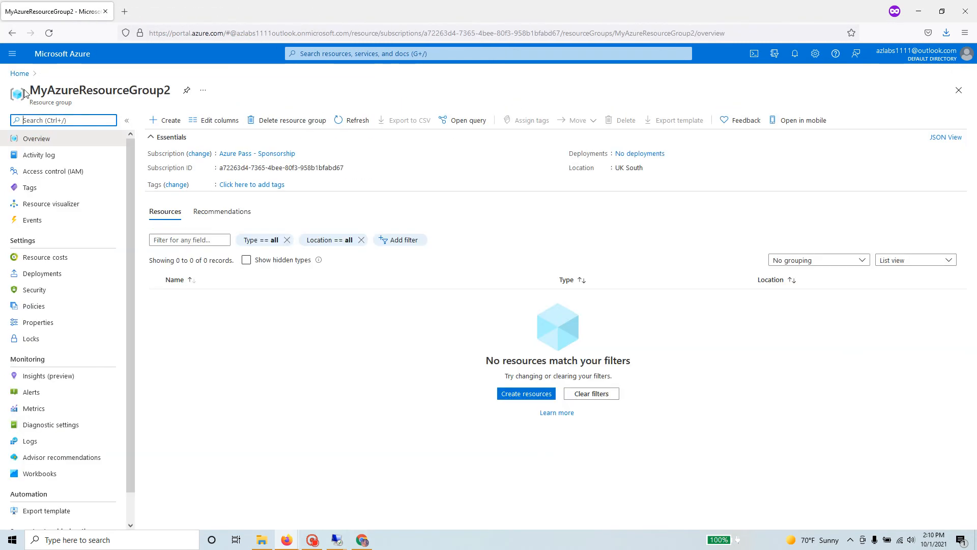
- Return to the Azure portal home and open the Create a resource page
left_click(20, 74)
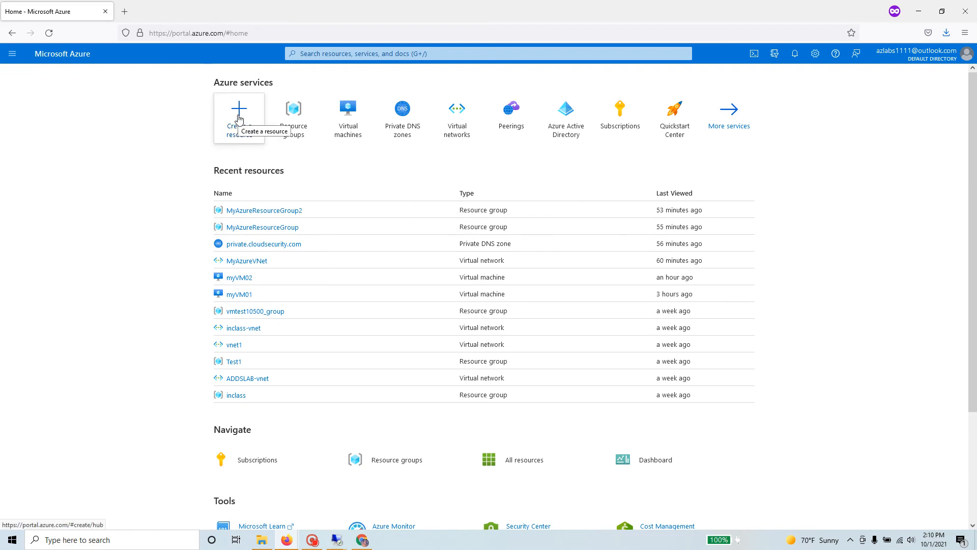
left_click(239, 118)
- Switch back to the quickstart in Chrome and review the instructions for creating the DNS zone
key("alt+Tab")
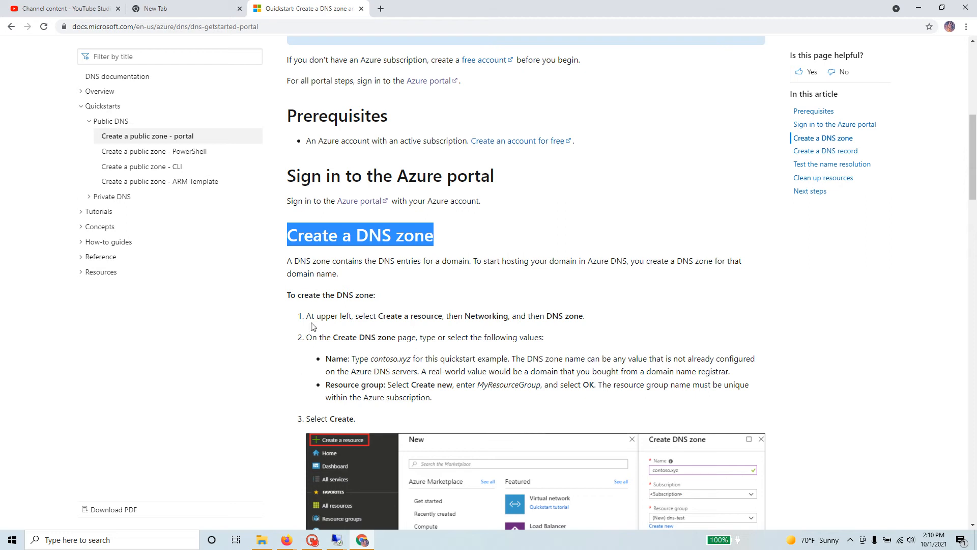
left_click_drag(377, 316, 603, 317)
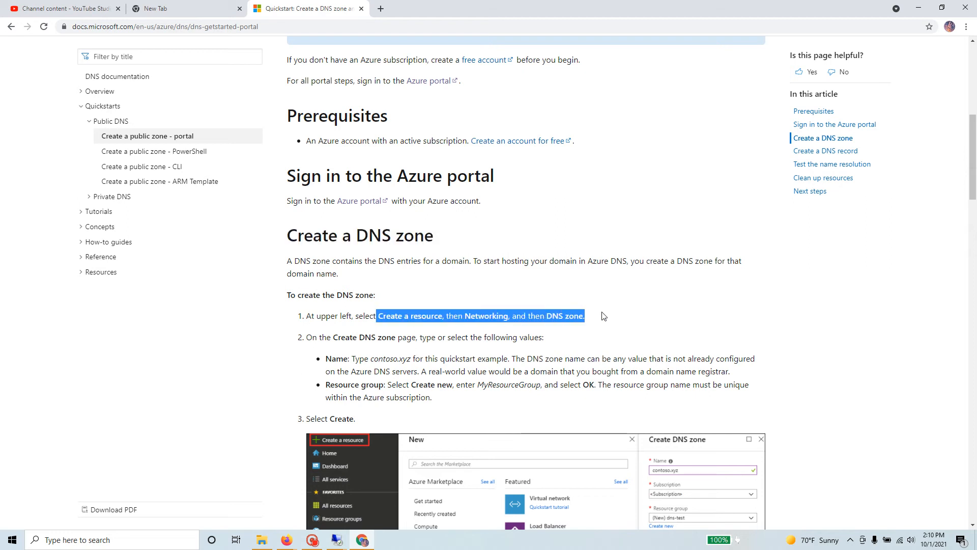
scroll(605, 337, "down", 2)
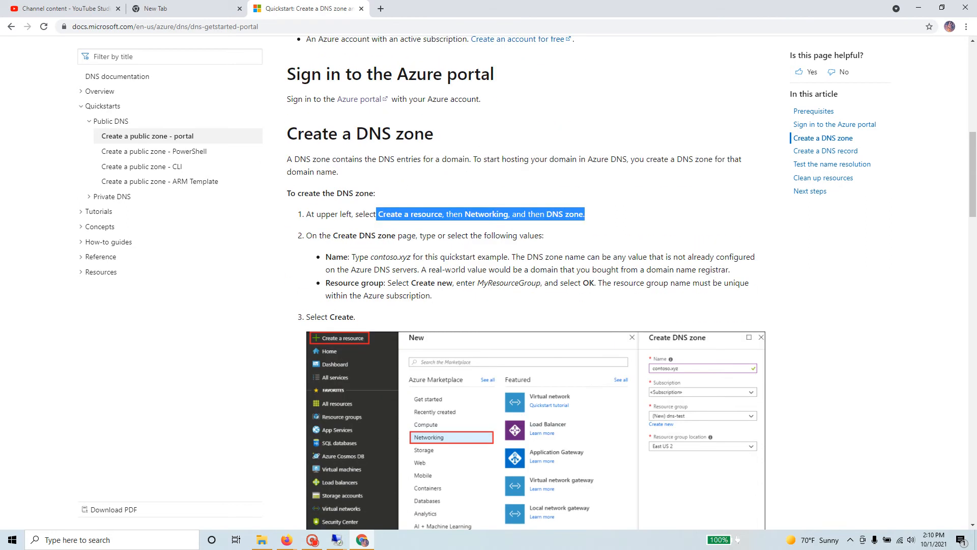
left_click_drag(333, 237, 399, 241)
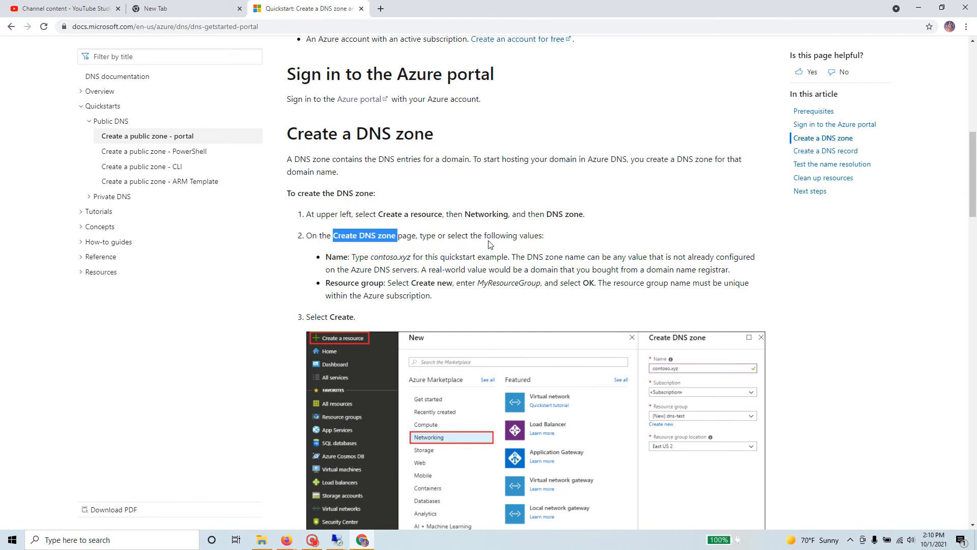
- Switch to the Azure portal in Firefox, search for "DNS" and open the DNS zones service
key("alt+Tab")
left_click(338, 53)
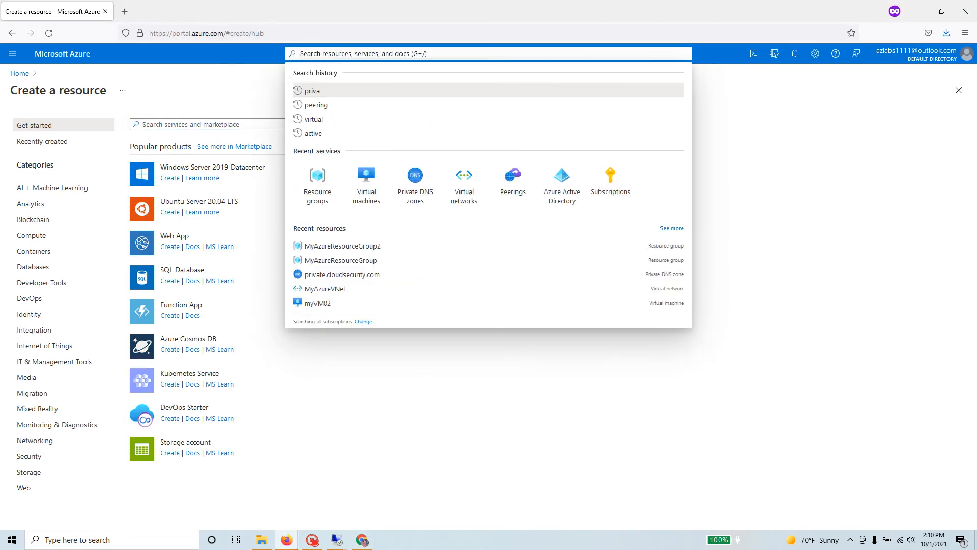
type("DNS")
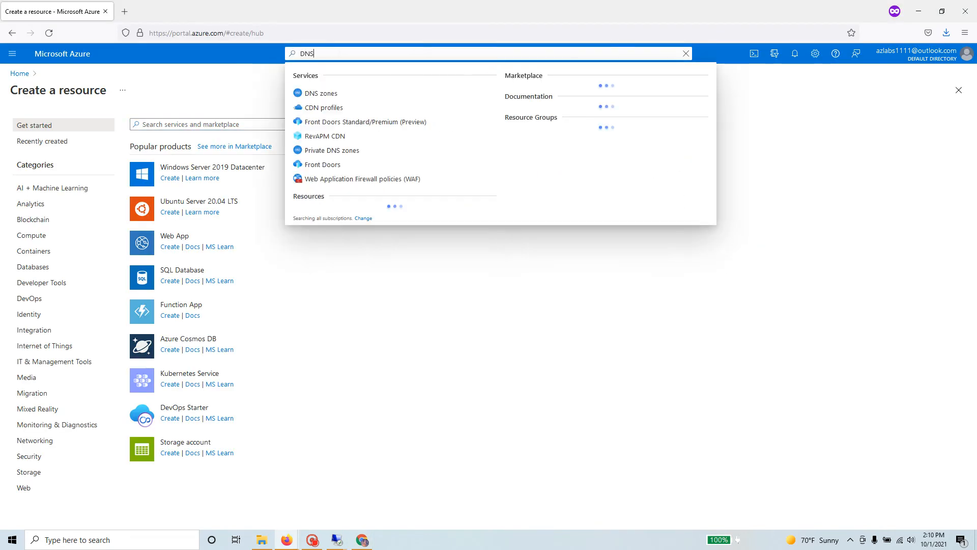
left_click(328, 97)
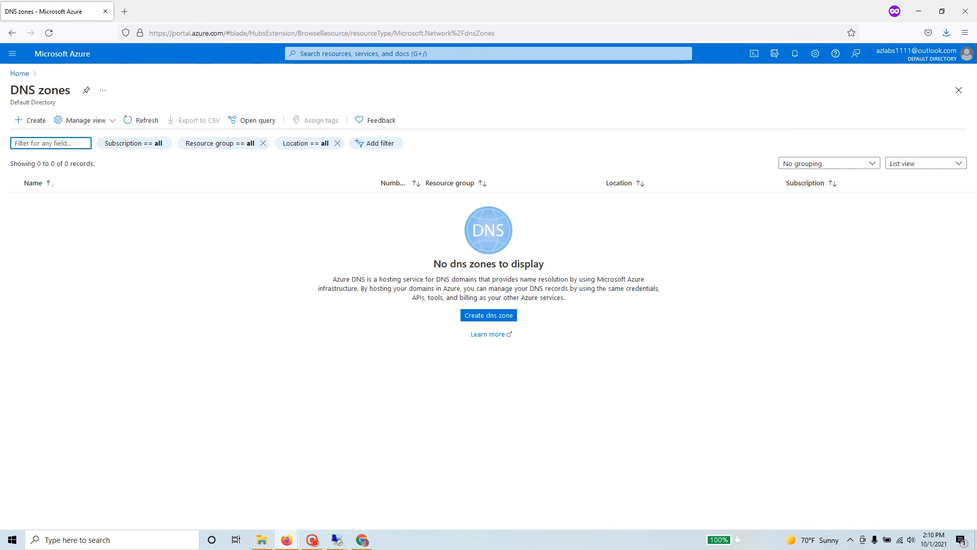
- Start creating a DNS zone and read the introductory description of what a zone hosts, including the mail.contoso.com example
left_click(30, 120)
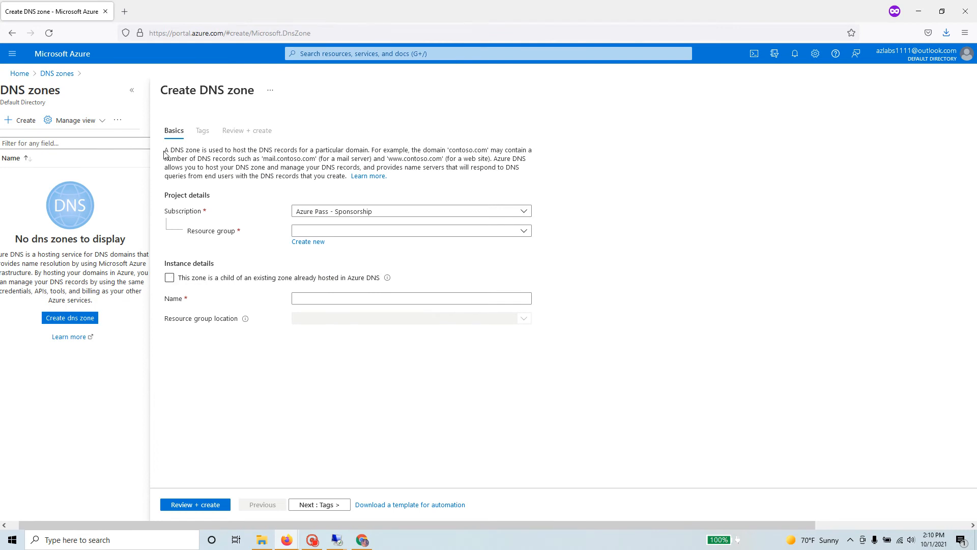
left_click_drag(165, 154, 371, 150)
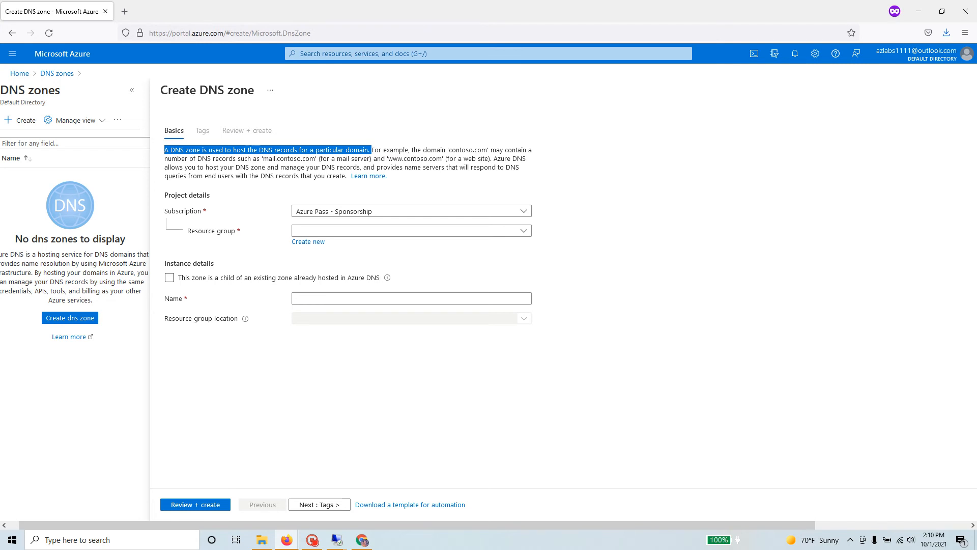
left_click_drag(263, 158, 318, 159)
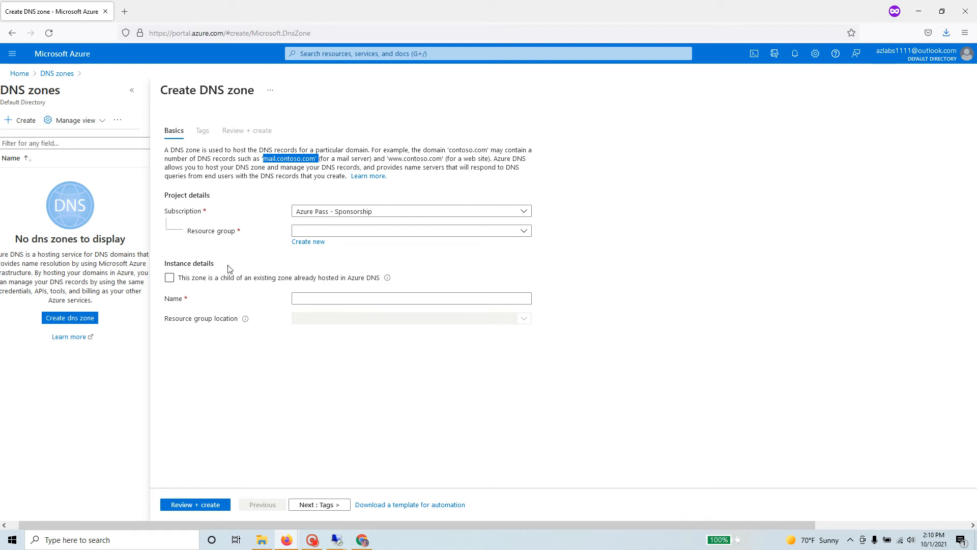
- Check the example zone name in the Chrome quickstart, then name the DNS zone bengalee.com in the Azure portal in Firefox
key("alt+Tab")
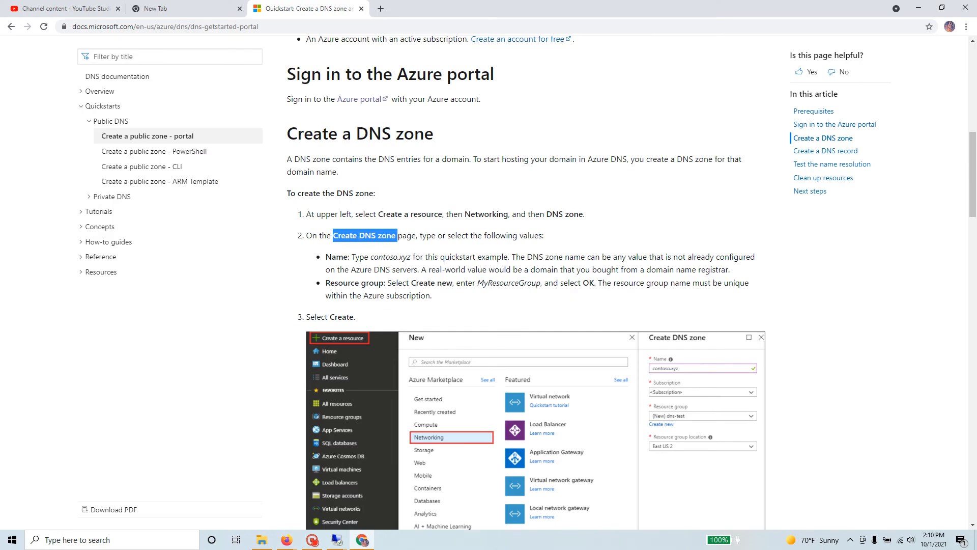
left_click_drag(371, 257, 407, 257)
key("alt+Tab")
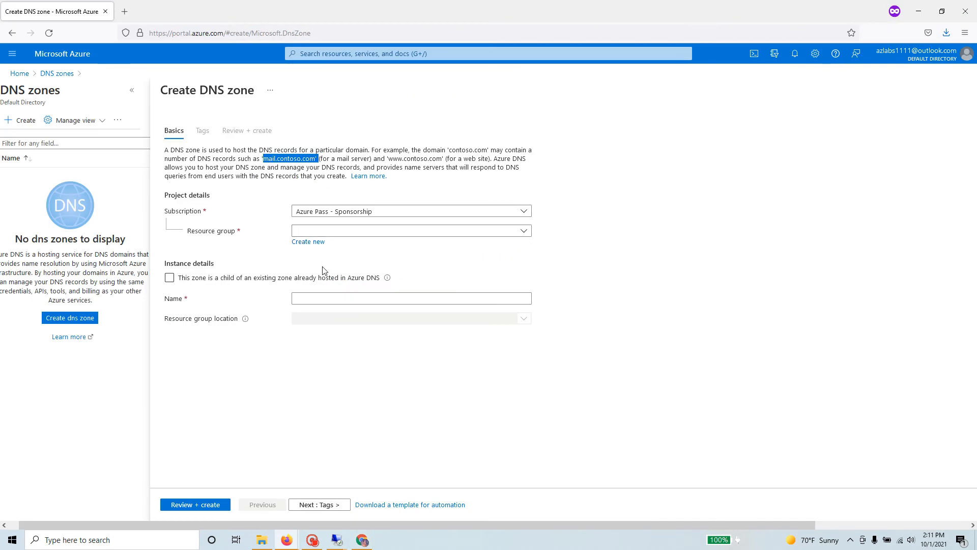
left_click(328, 299)
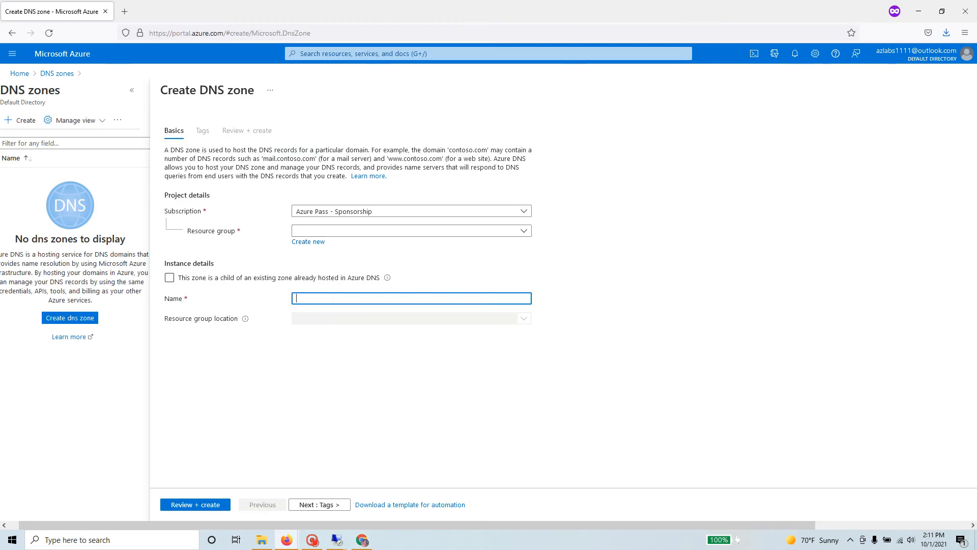
key("alt+Tab")
key("alt+Tab")
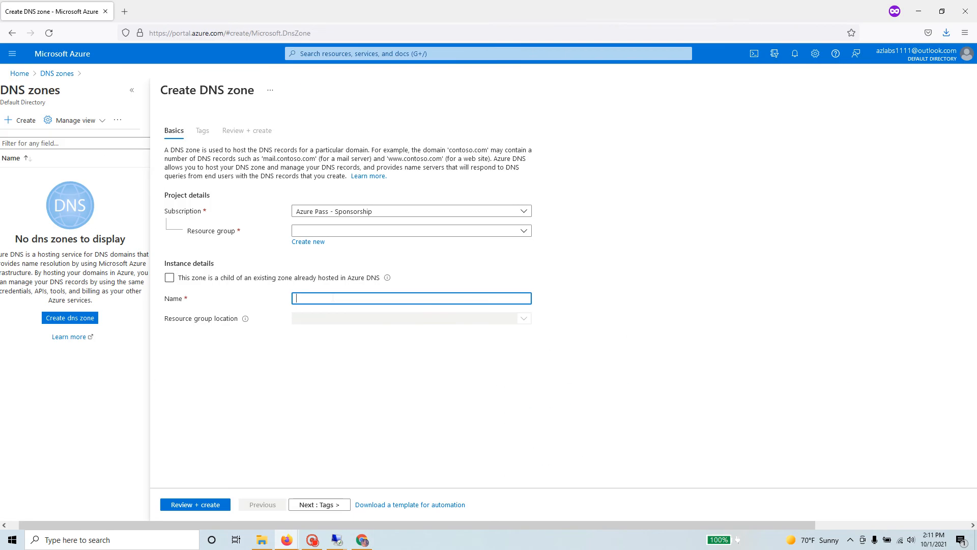
type("ben")
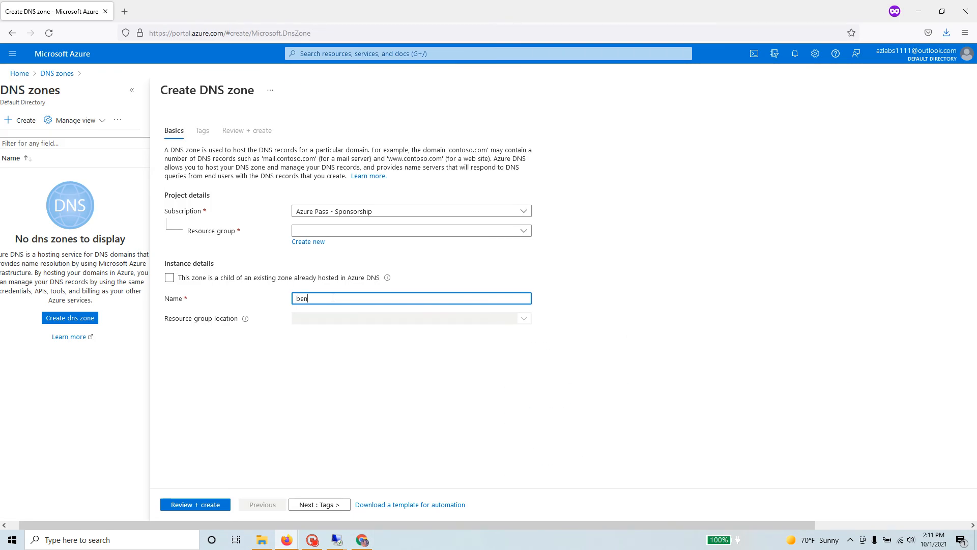
type("galee.com")
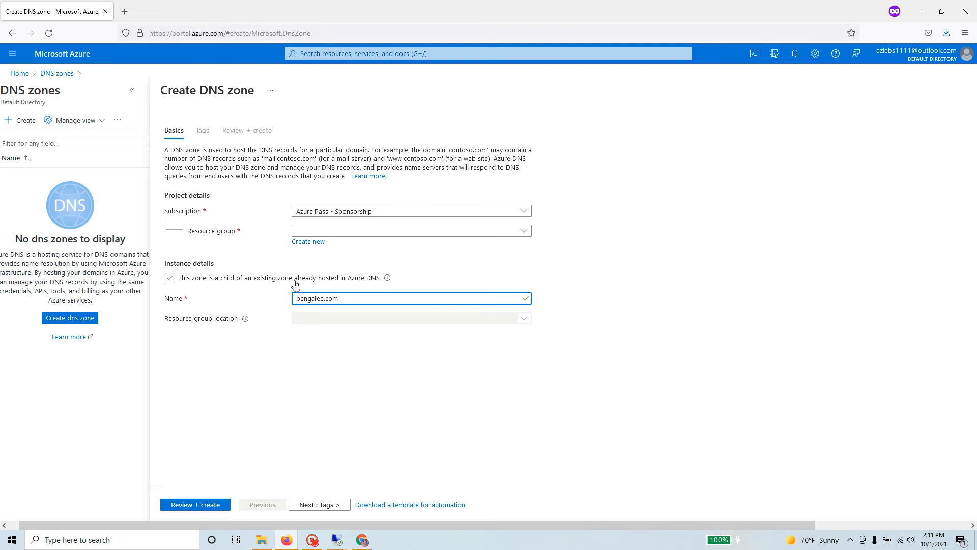
left_click(295, 281)
- Copy the resource group name from the Chrome quickstart and create a new resource group named MyResourceGroup for the zone in Firefox
key("alt+Tab")
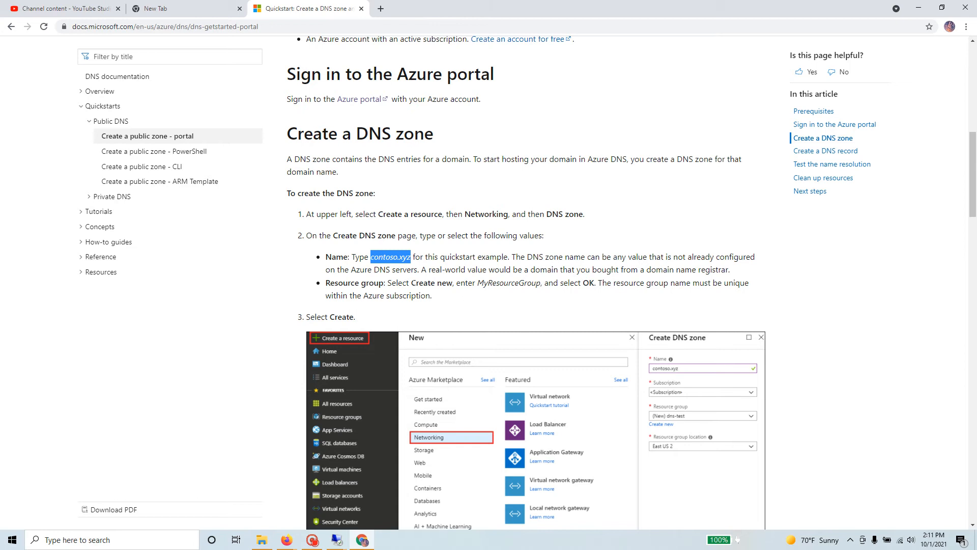
left_click_drag(411, 283, 540, 283)
right_click(532, 284)
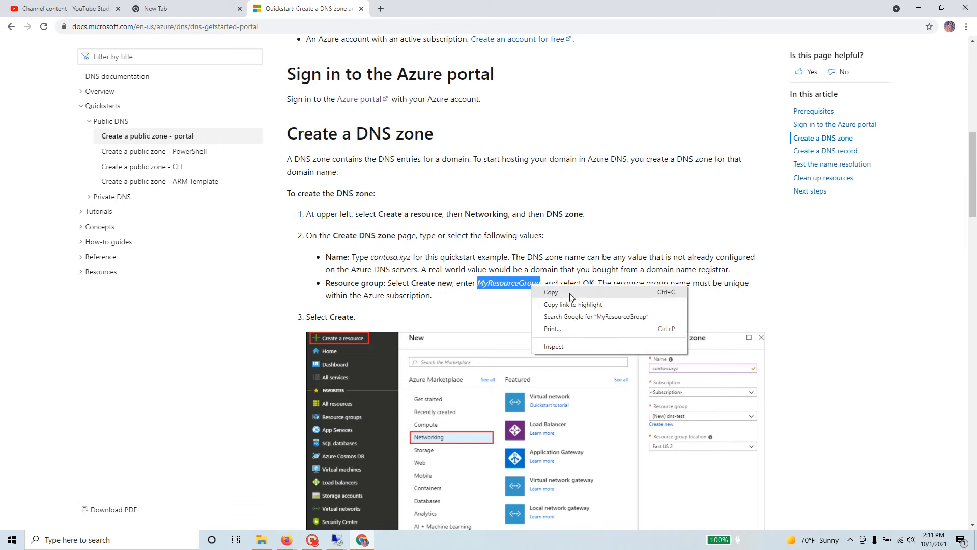
left_click(569, 293)
key("alt+Tab")
left_click(323, 241)
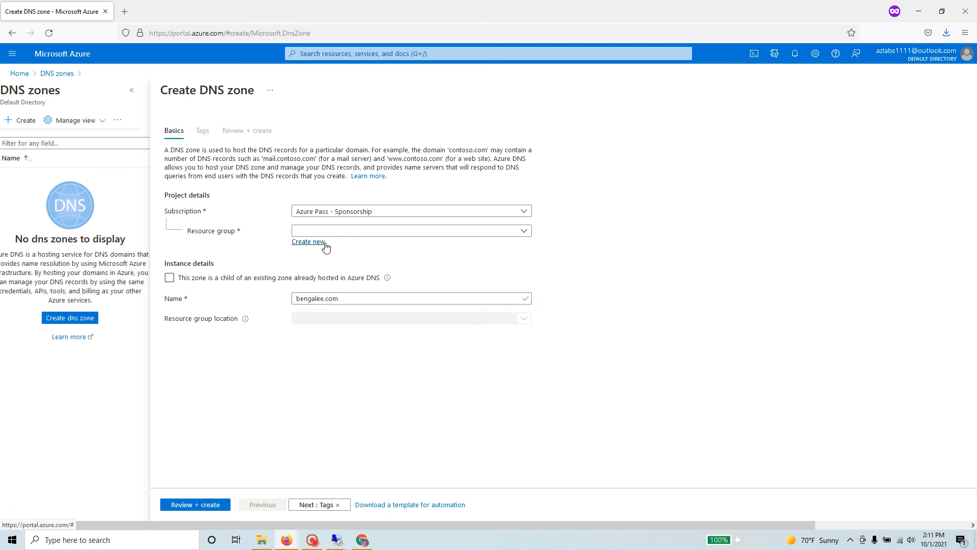
key("ctrl+v")
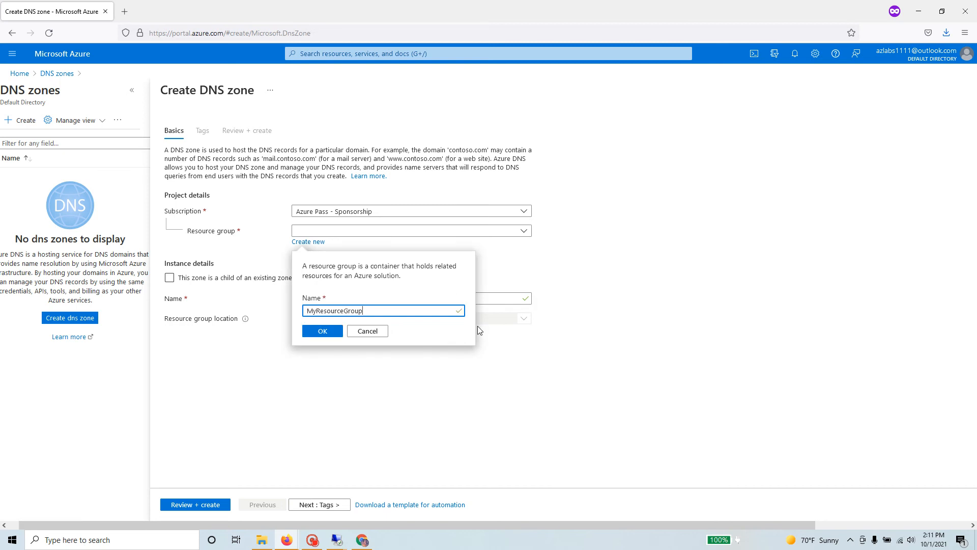
left_click(325, 331)
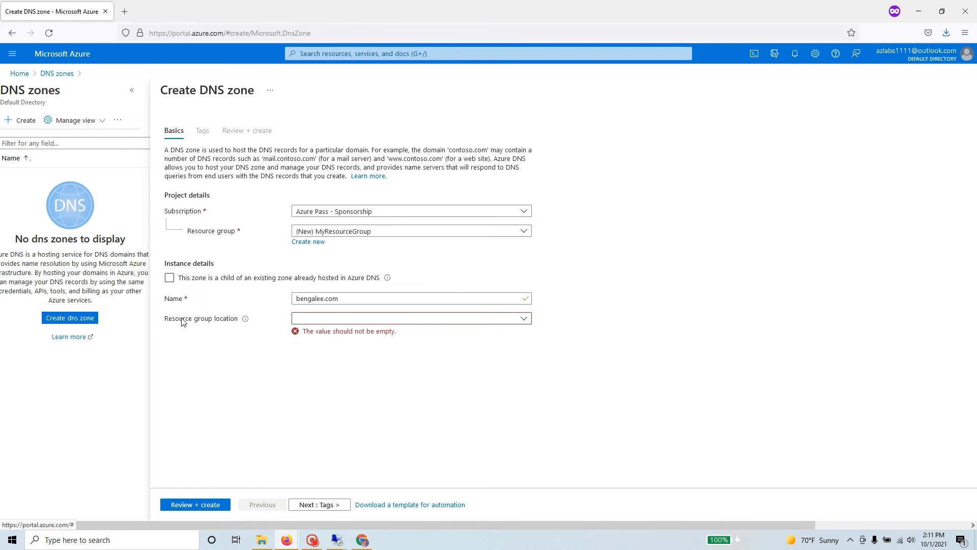
- Compare the form with the quickstart example in Chrome and set the resource group location to East US in Firefox
key("alt+Tab")
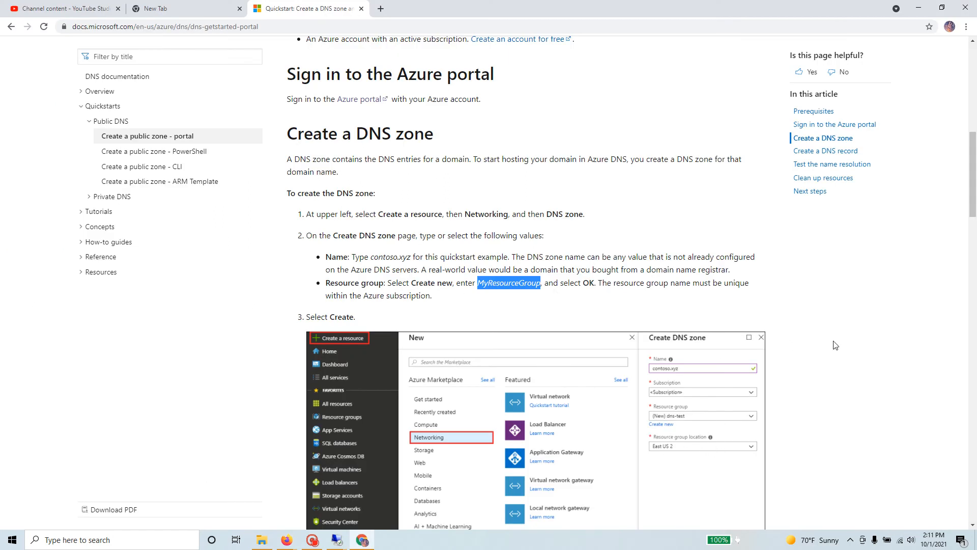
key("alt+Tab")
left_click(320, 317)
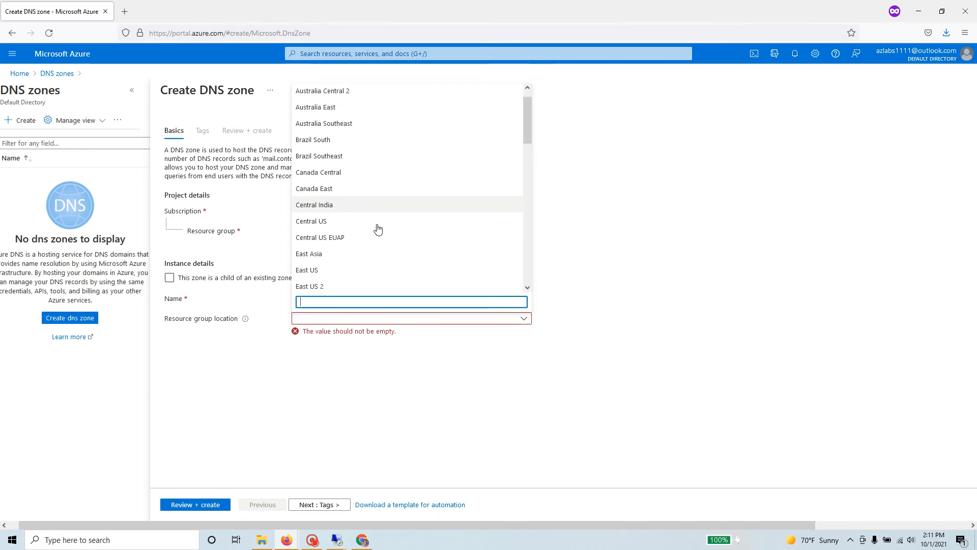
scroll(375, 229, "down", 2)
left_click(353, 190)
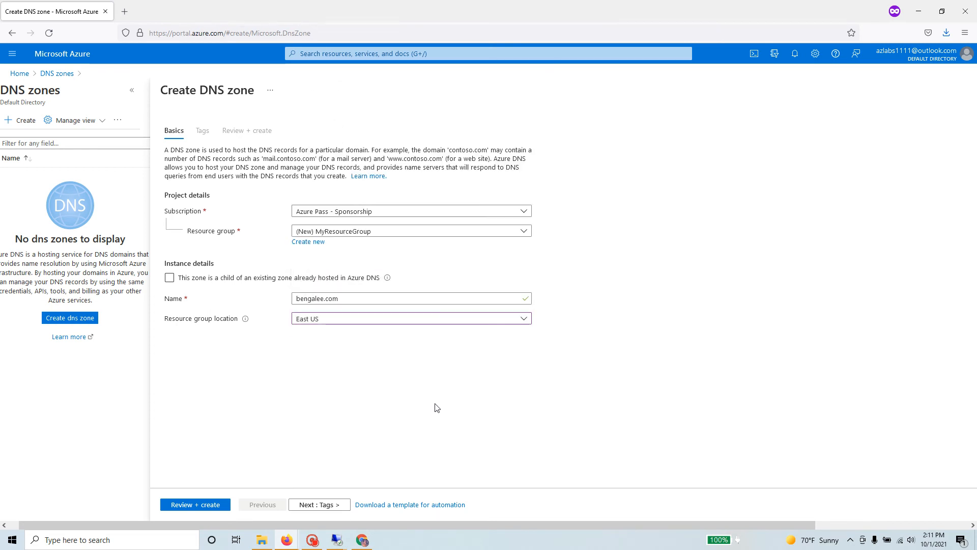
left_click(273, 281)
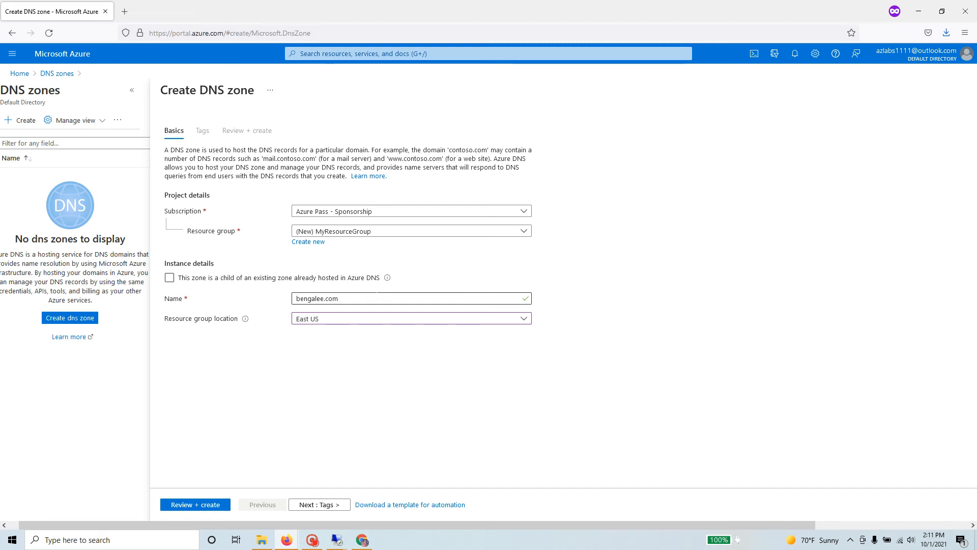
- Look over the remaining zone creation instructions in Chrome and submit the DNS zone settings for validation in the Azure portal
key("alt+Tab")
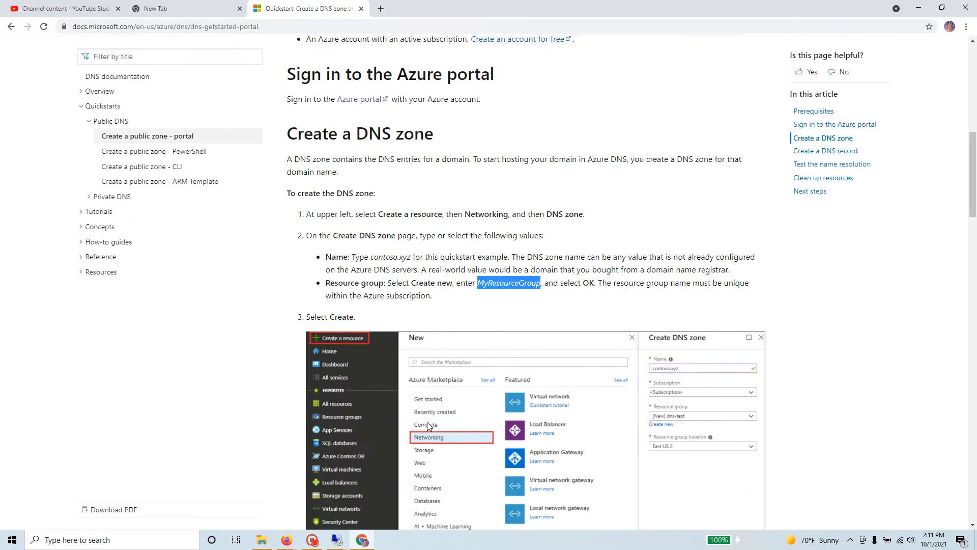
scroll(734, 432, "down", 5)
key("alt+Tab")
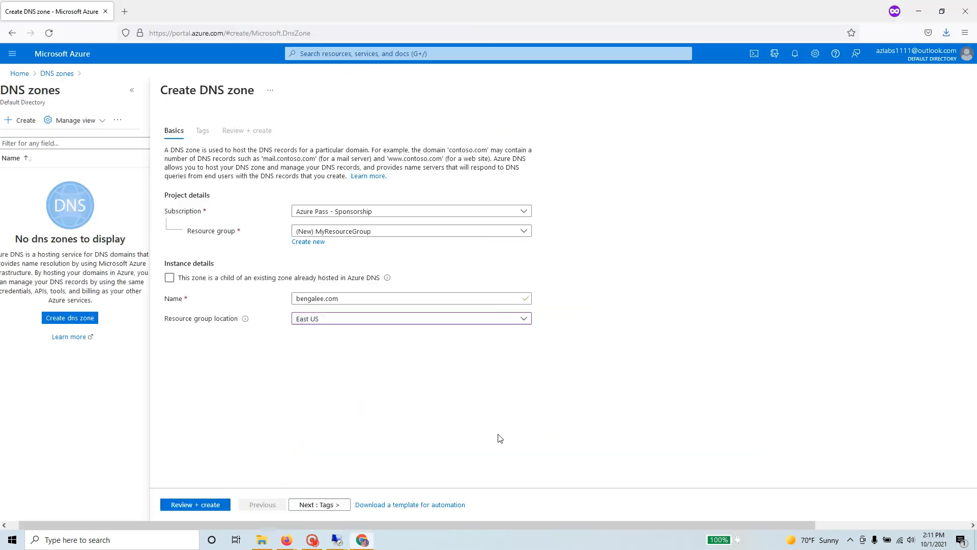
left_click(206, 504)
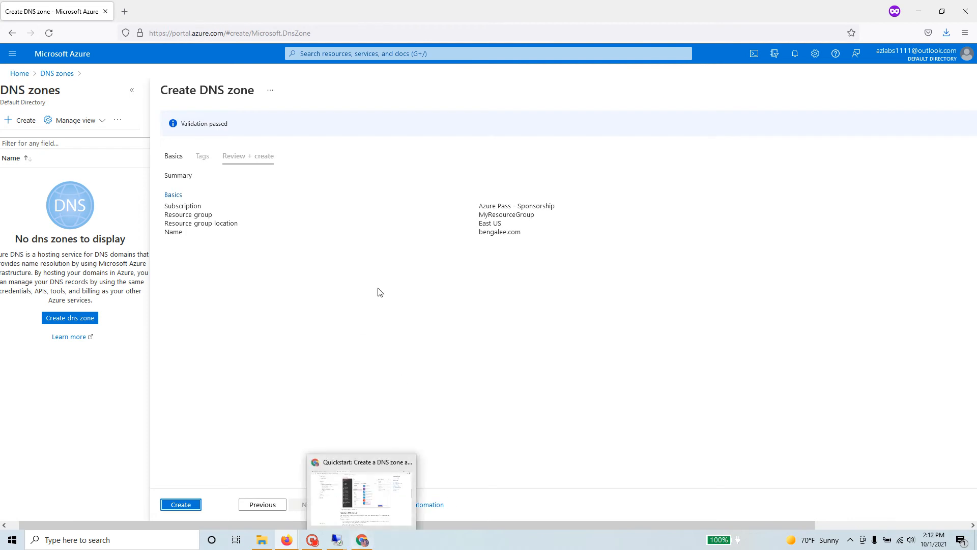
- Switch to the Firefox window with IONOS and examine the bengalee.org domain on the Edit DNS record page
key("alt+Tab")
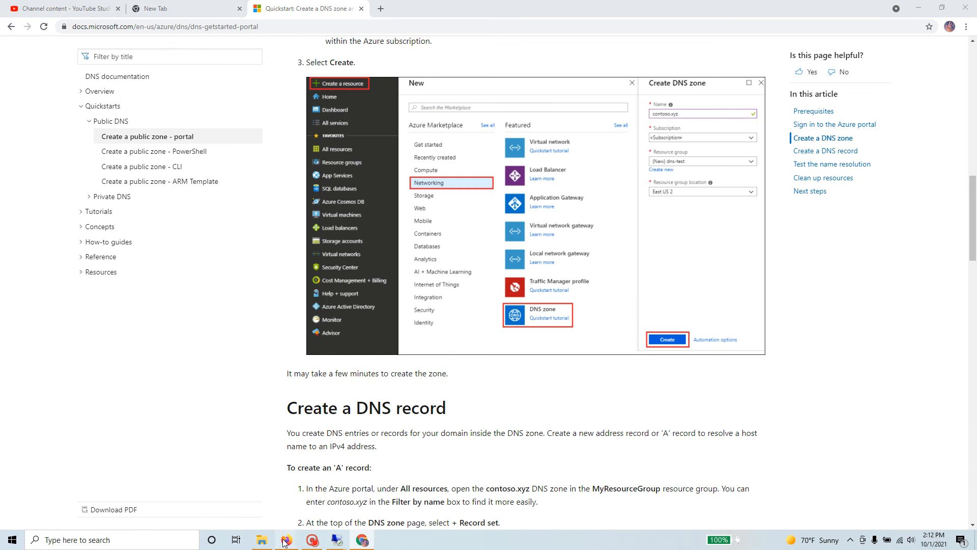
mouse_move(284, 543)
left_click(176, 488)
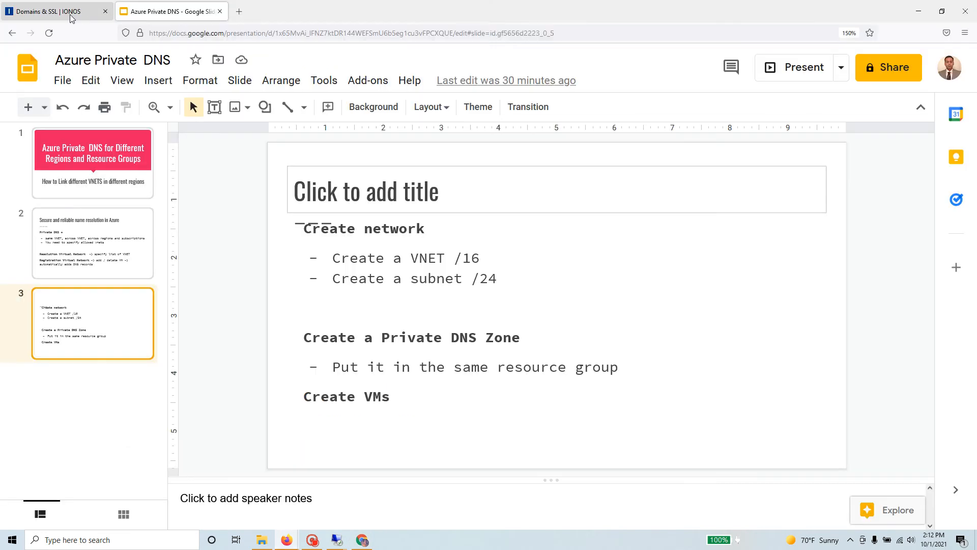
left_click(54, 15)
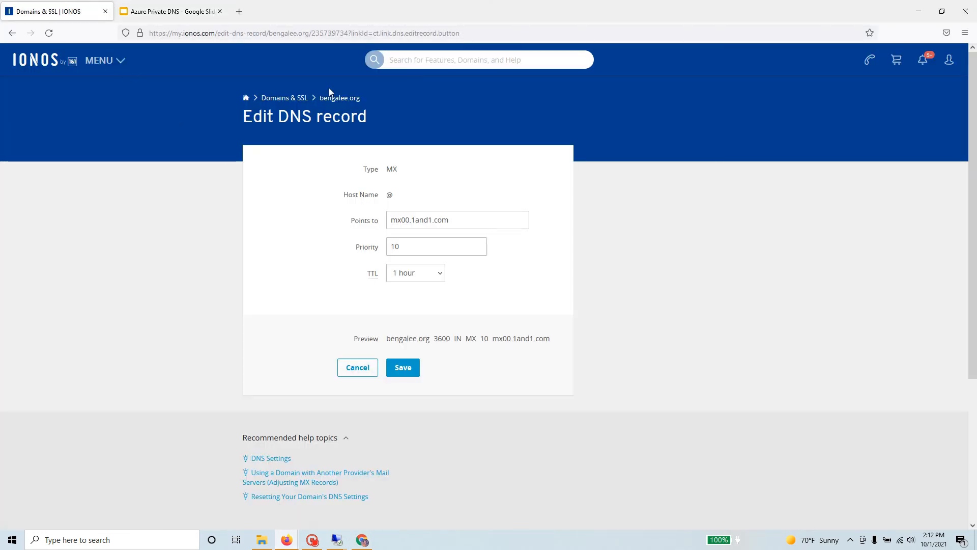
left_click_drag(356, 104, 322, 103)
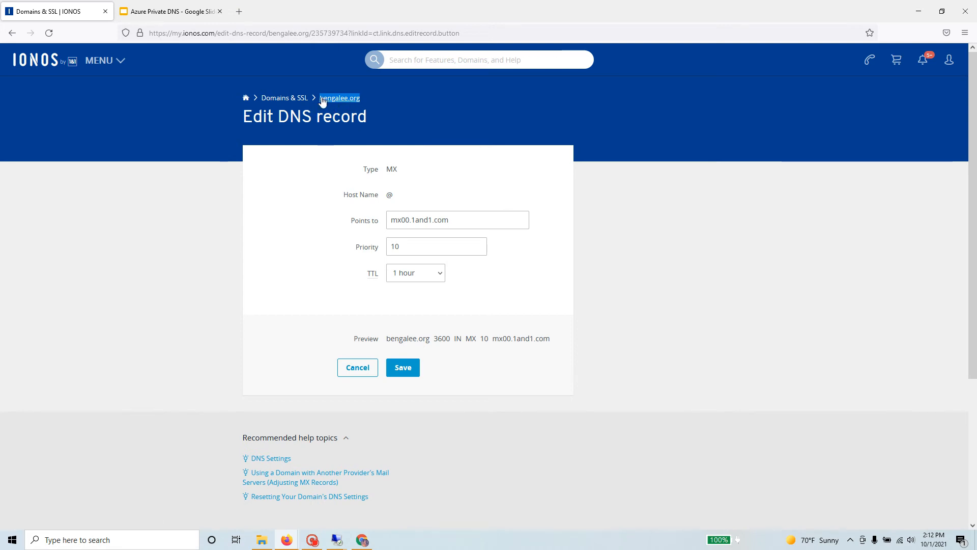
- Return to the Azure portal, create the bengalee.com DNS zone and open the deployed resource
key("alt+Tab")
key("alt+Tab")
key("Tab")
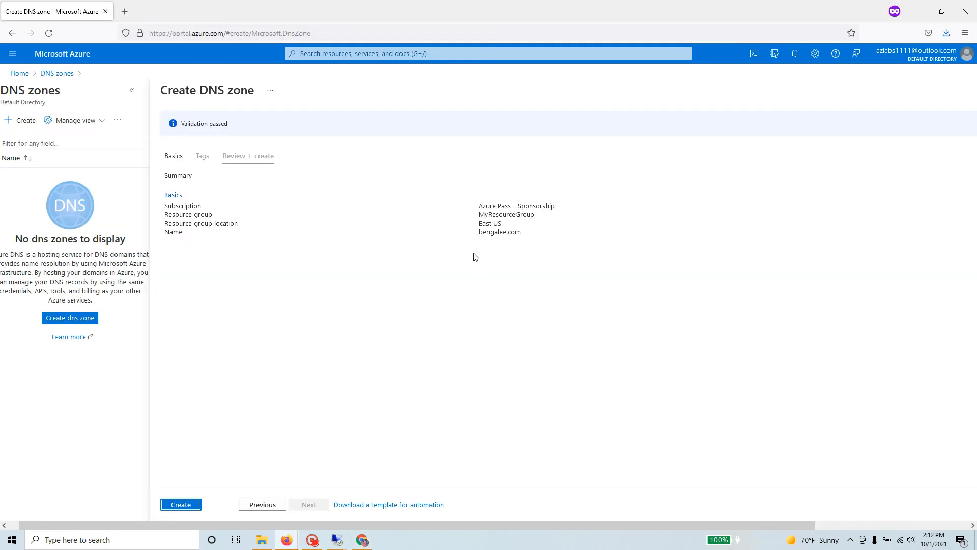
left_click_drag(479, 232, 521, 232)
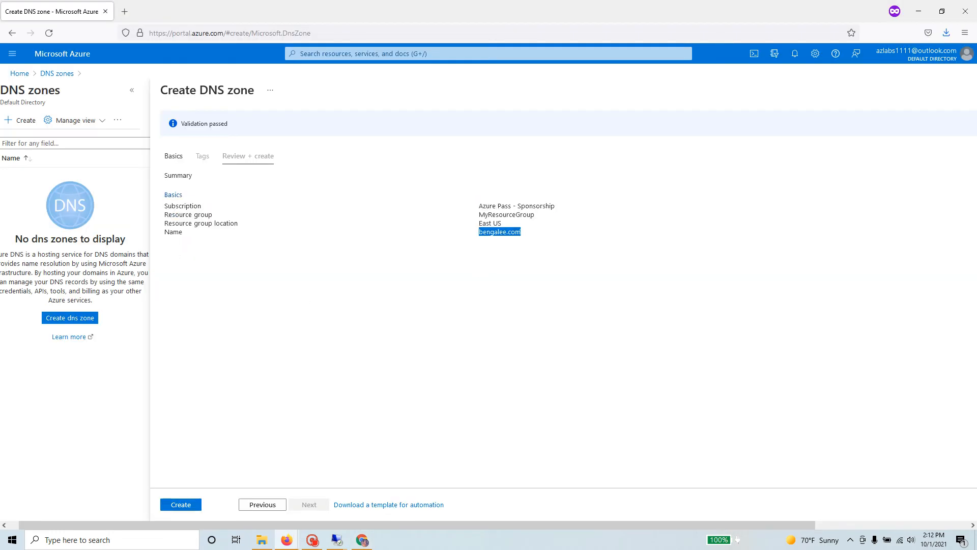
left_click(176, 506)
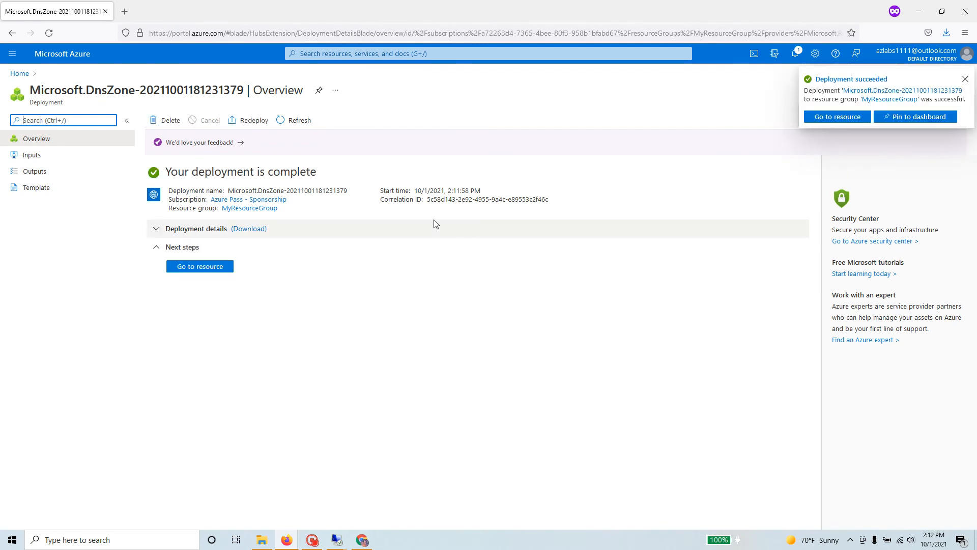
left_click(201, 268)
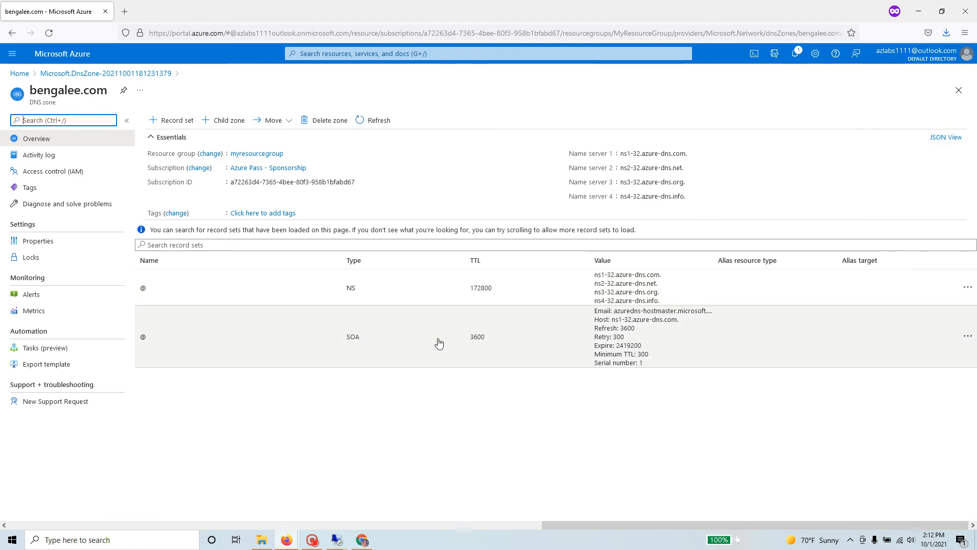
left_click(60, 103)
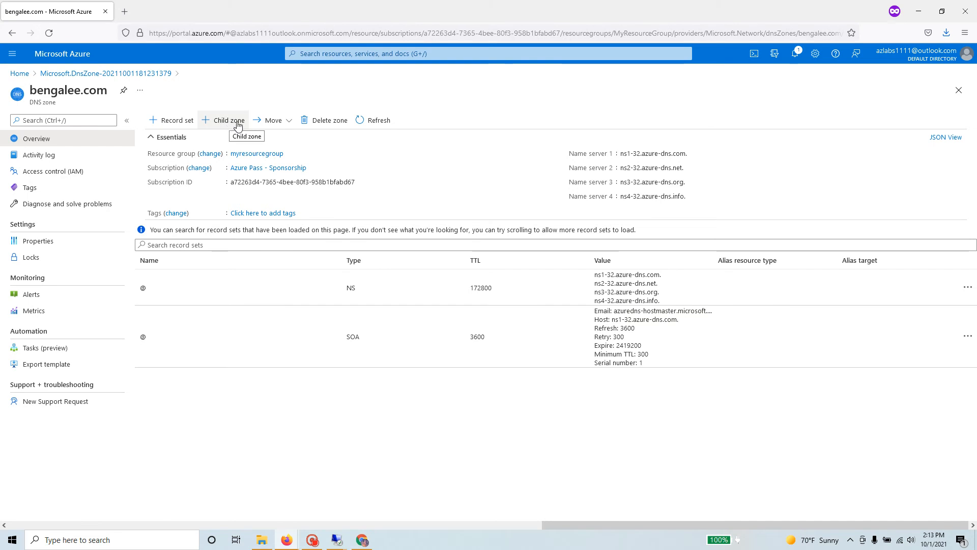
- Open the form for adding a record set to the bengalee.com zone and examine the available record types
left_click(175, 124)
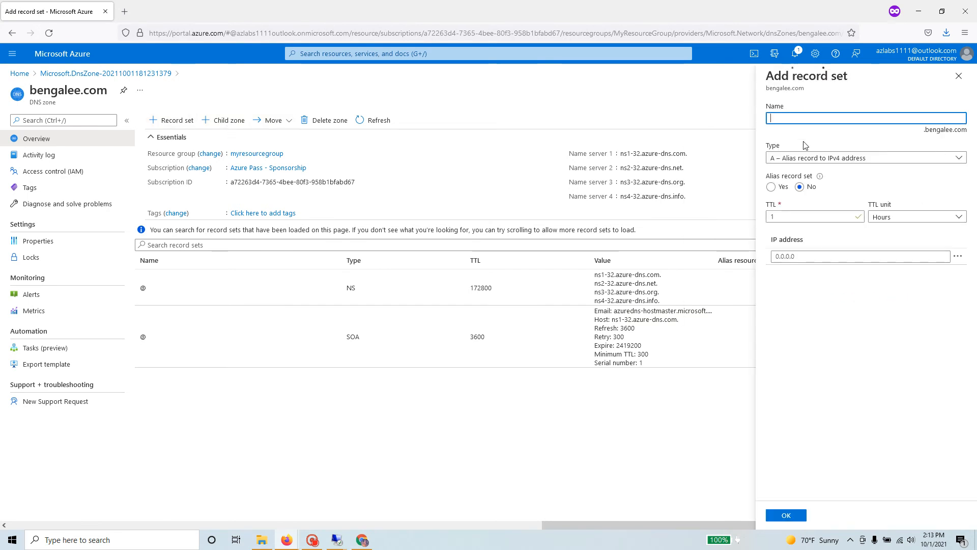
left_click(805, 161)
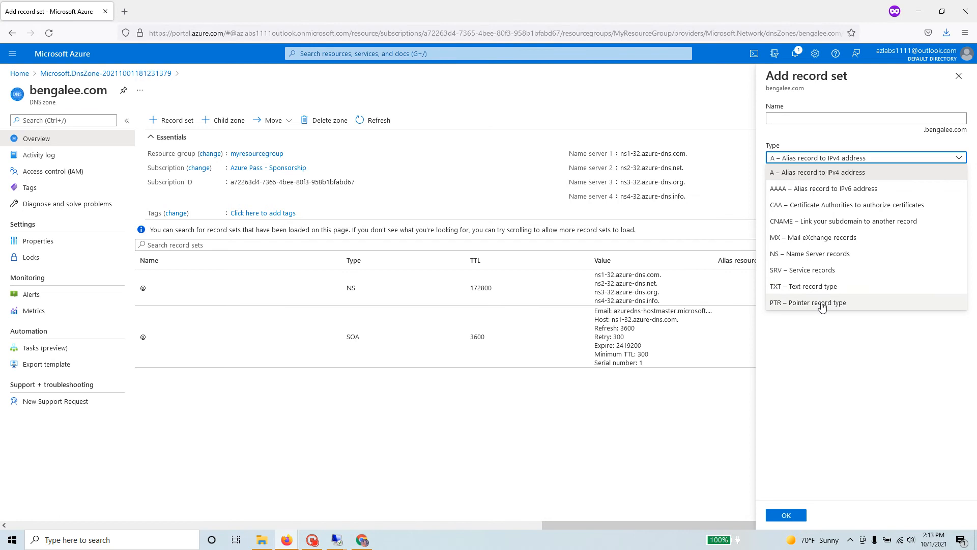
left_click(709, 127)
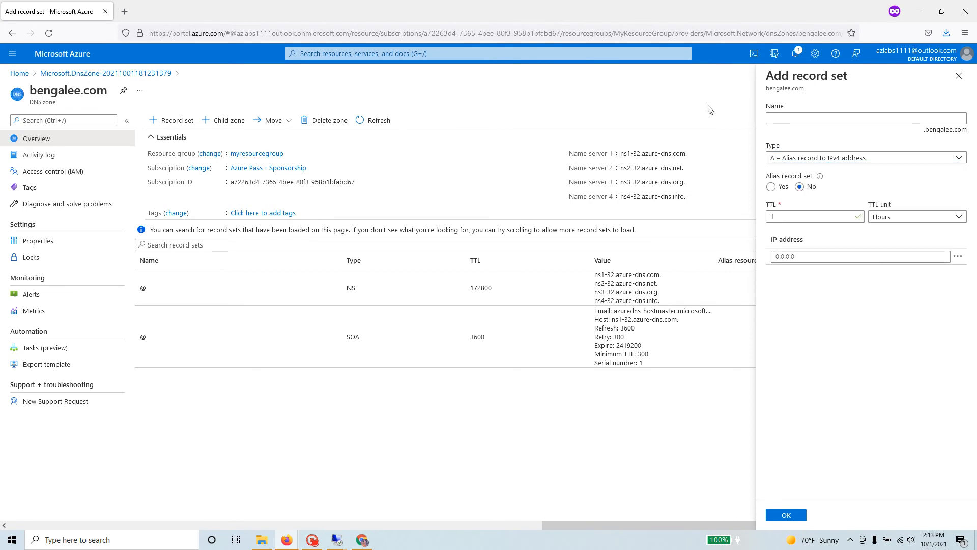
left_click(958, 77)
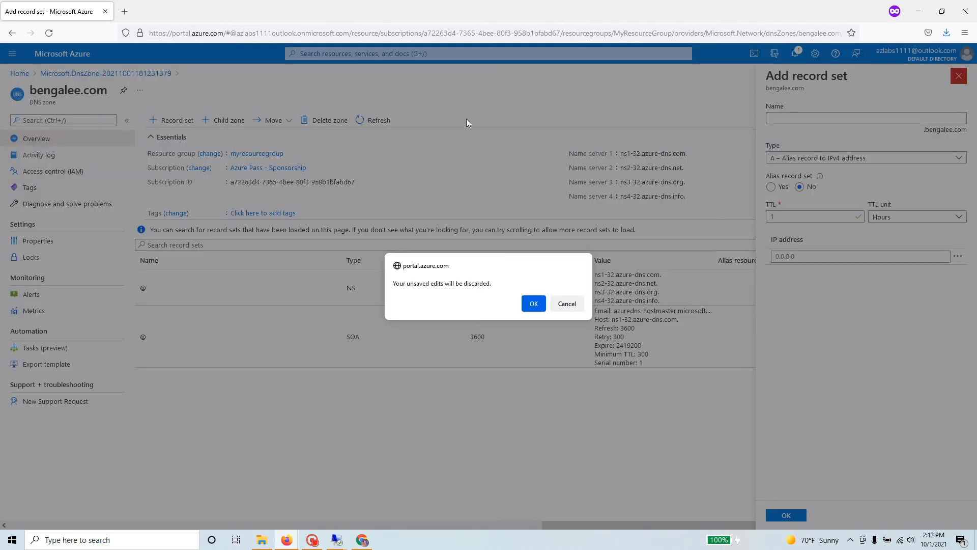
left_click(565, 304)
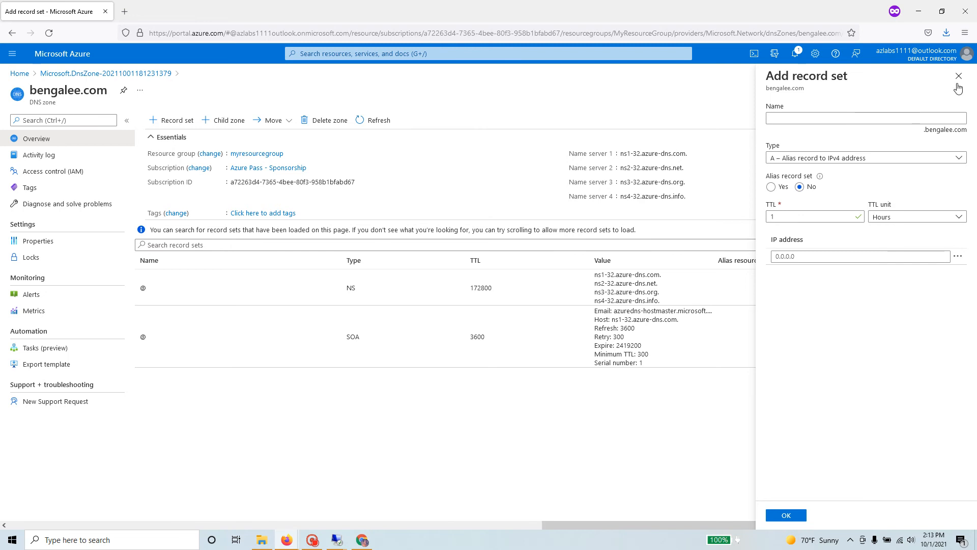
- Close the record set form and examine the quickstart's instructions for creating a DNS record and testing name resolution in Chrome
left_click(959, 76)
left_click(533, 311)
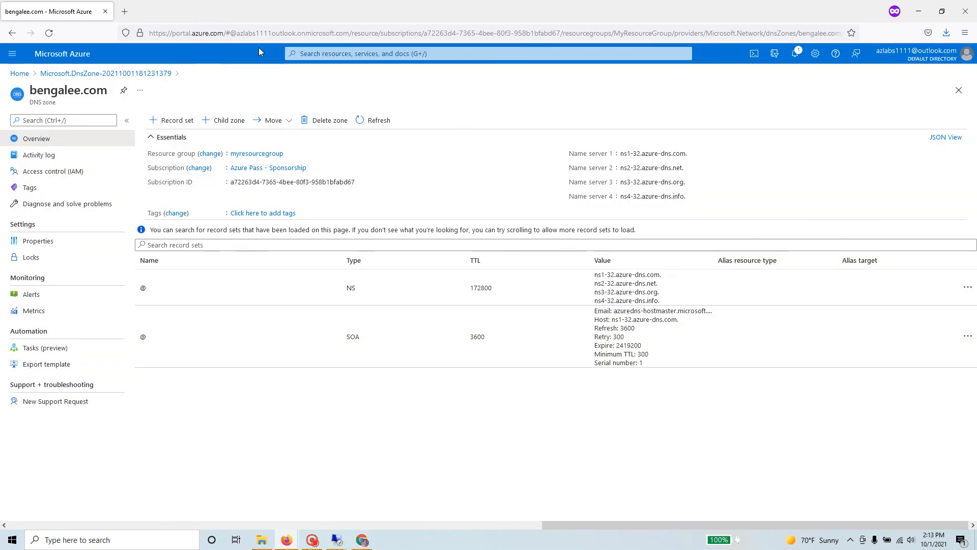
key("alt+Tab")
scroll(350, 330, "down", 2)
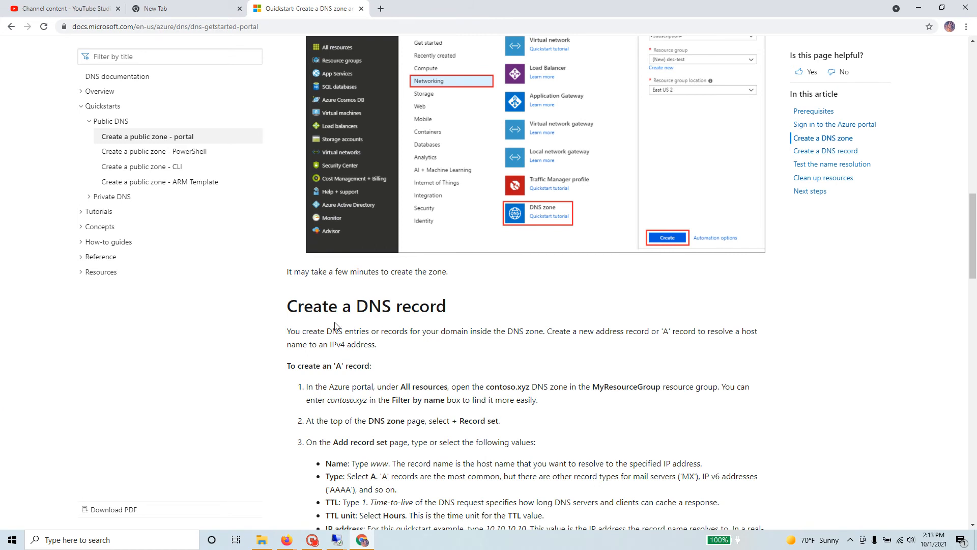
scroll(356, 367, "down", 2)
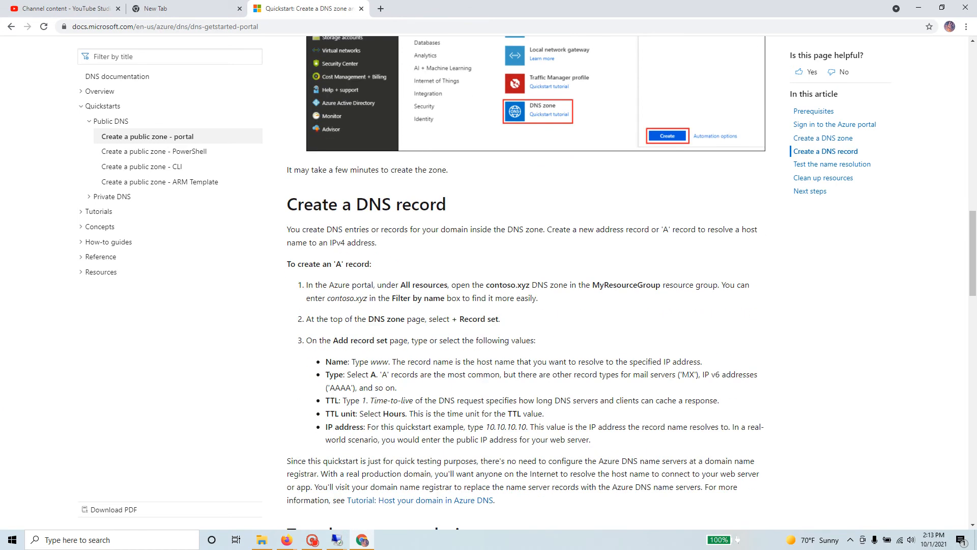
left_click_drag(334, 263, 389, 265)
left_click_drag(325, 340, 573, 345)
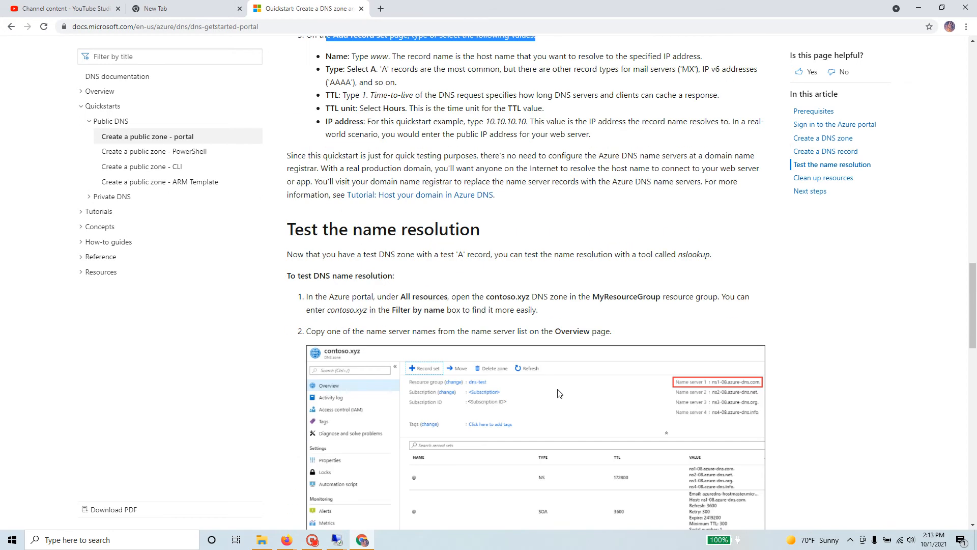
scroll(559, 393, "down", 1)
scroll(559, 394, "up", 5)
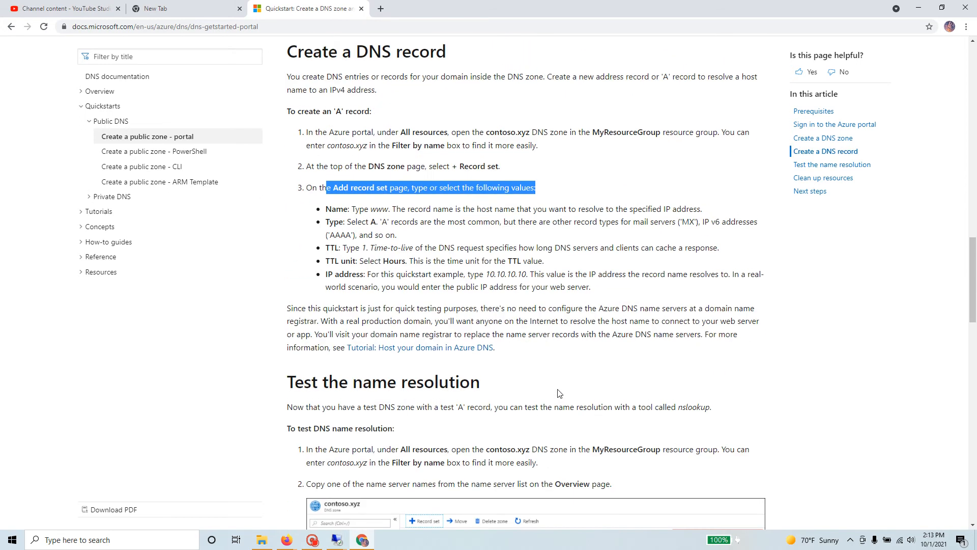
- Return to the Azure portal and start a new record set named www in the bengalee.com zone
key("alt+Tab")
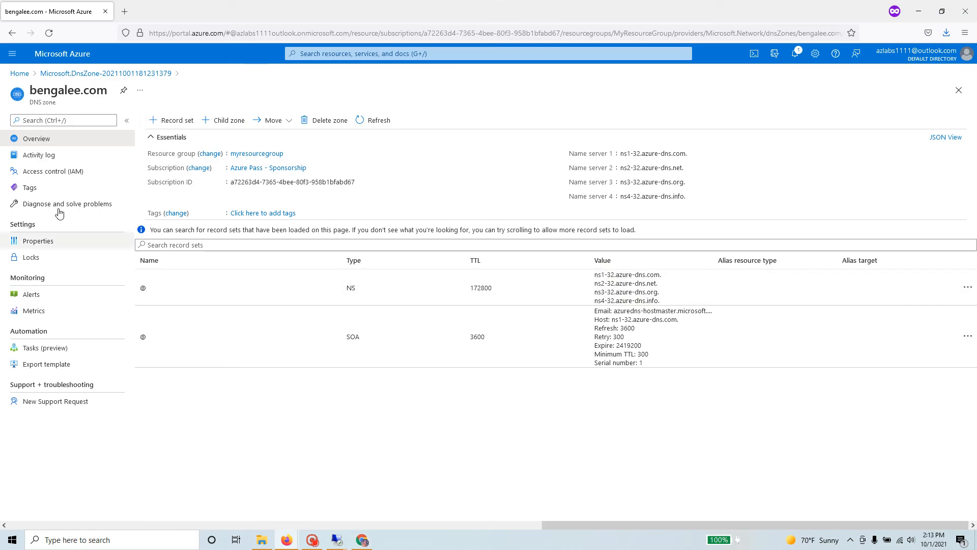
left_click(180, 122)
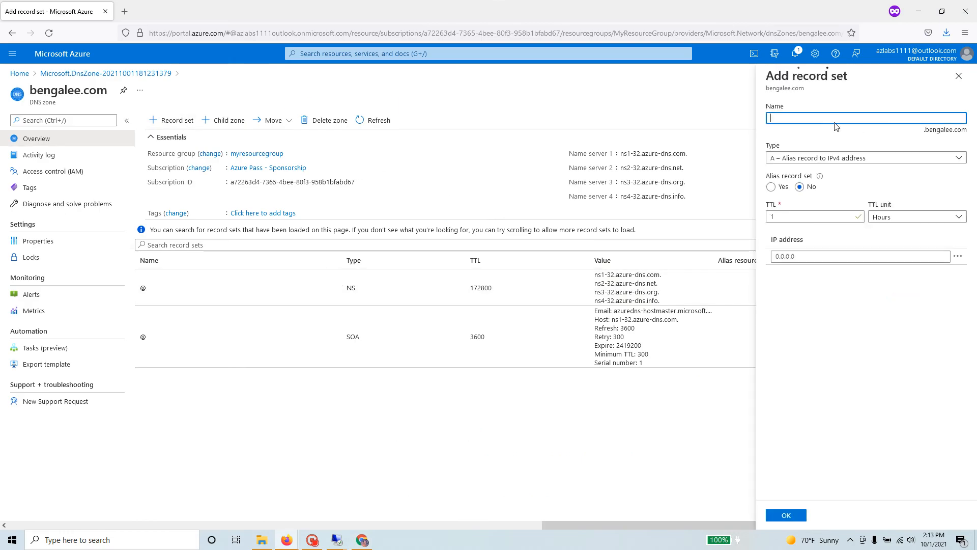
type("www")
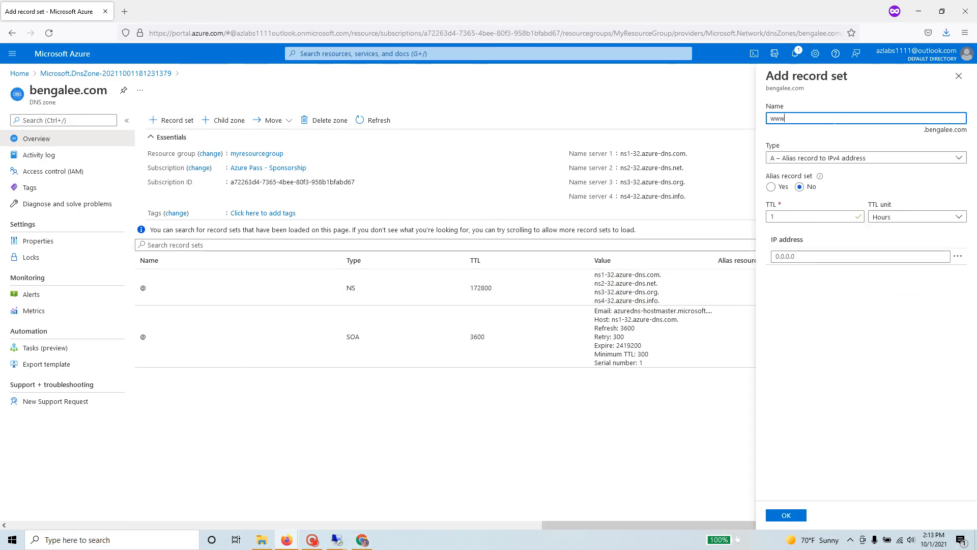
left_click_drag(923, 133, 963, 133)
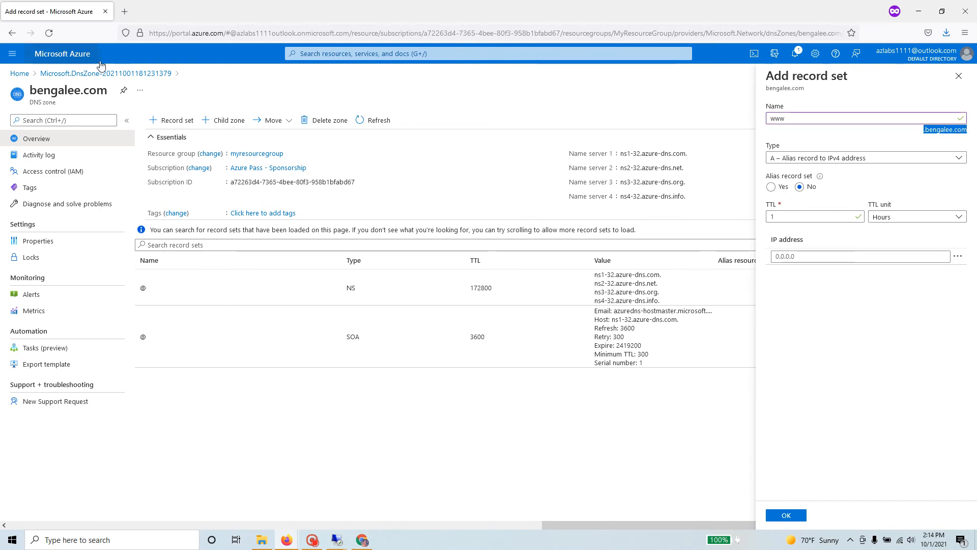
- Switch to the quickstart in Chrome and examine the IP address instruction for the A record
key("alt+Tab")
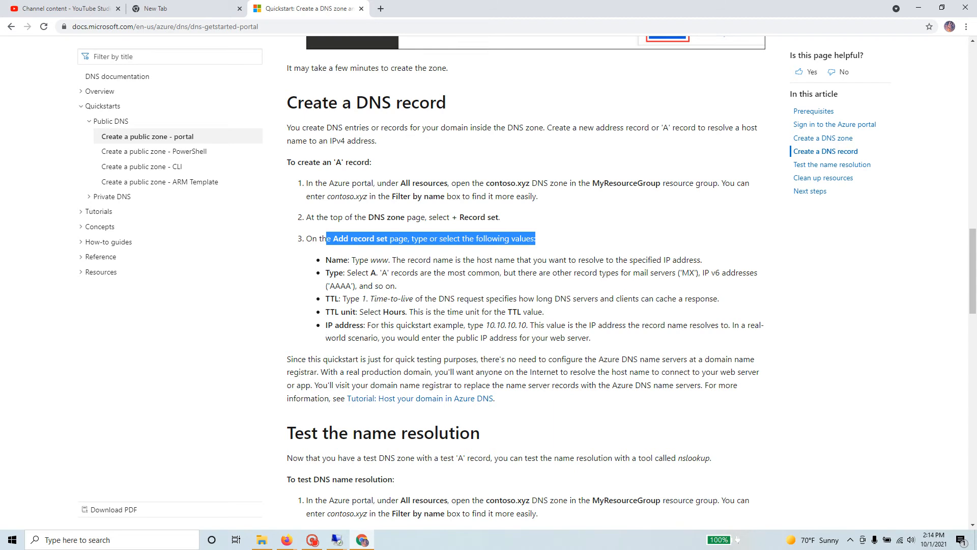
left_click_drag(364, 325, 517, 324)
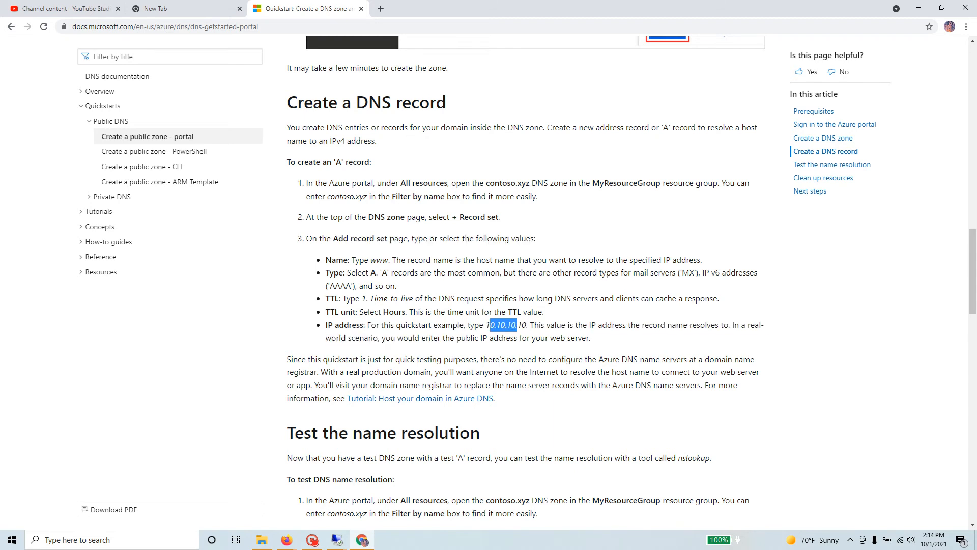
left_click(517, 326)
left_click_drag(487, 325, 525, 325)
key("alt+Tab")
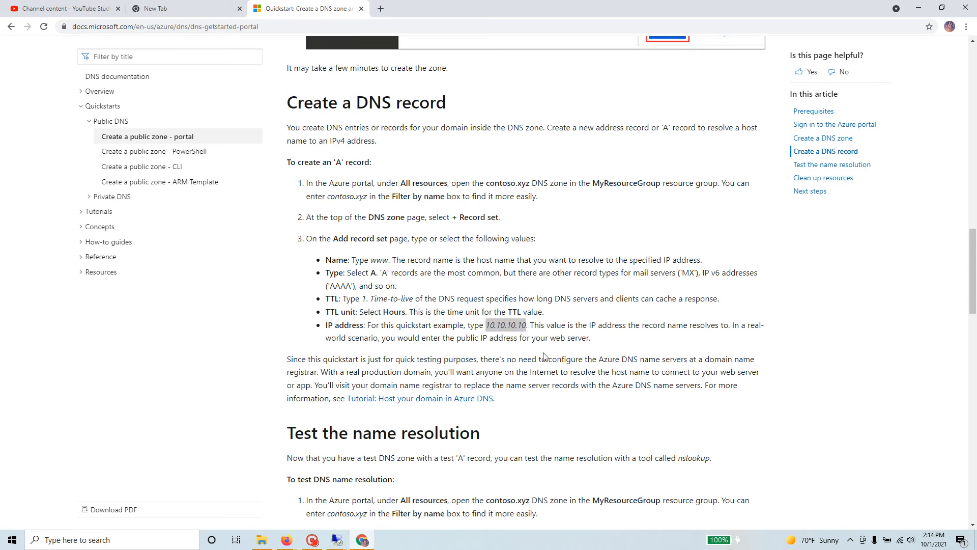
left_click(363, 541)
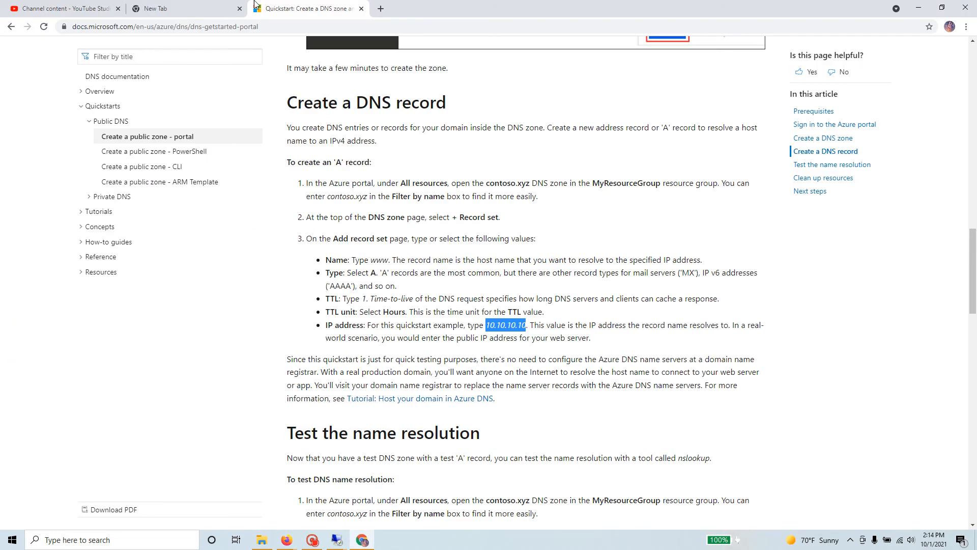
- Return to the Azure portal, open its home page in a new browser tab and show the virtual machines list
key("alt+Tab")
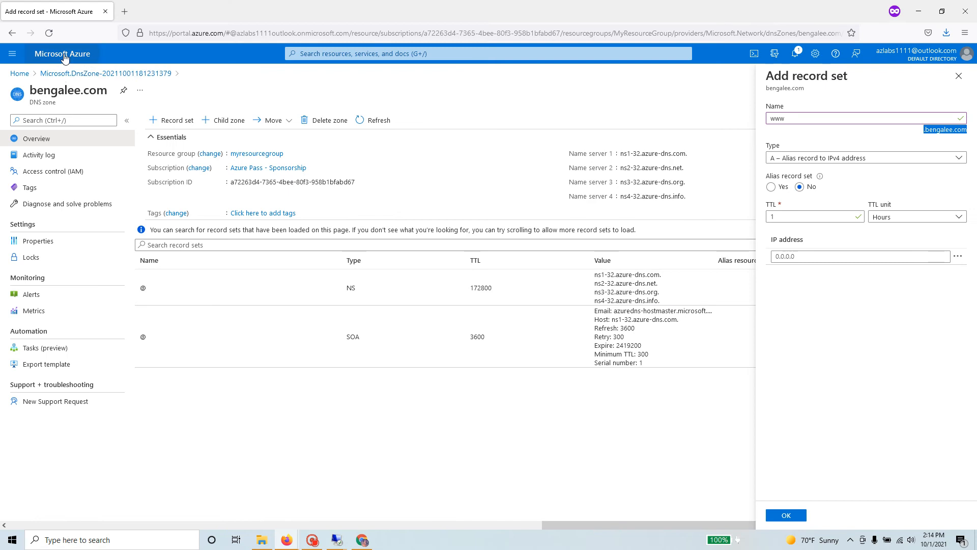
right_click(14, 74)
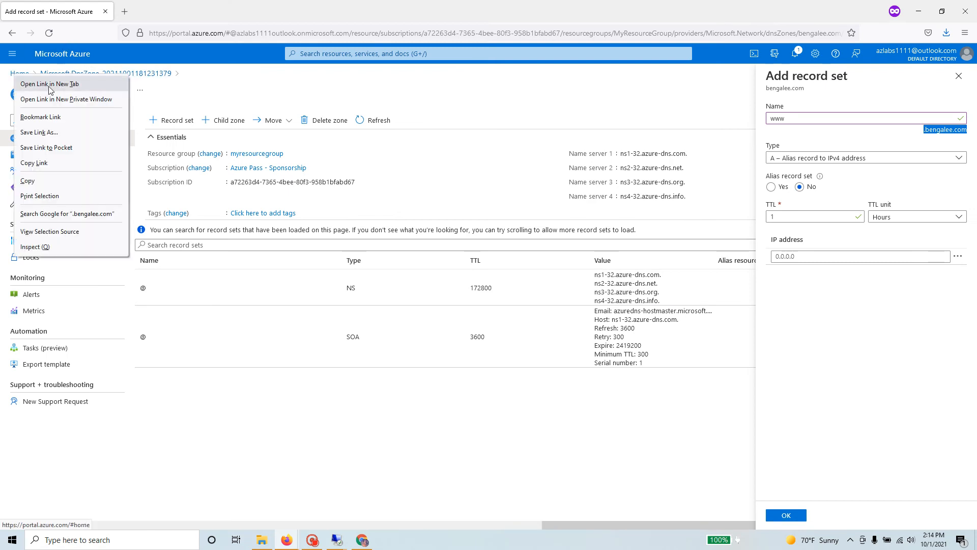
left_click(50, 81)
left_click(155, 15)
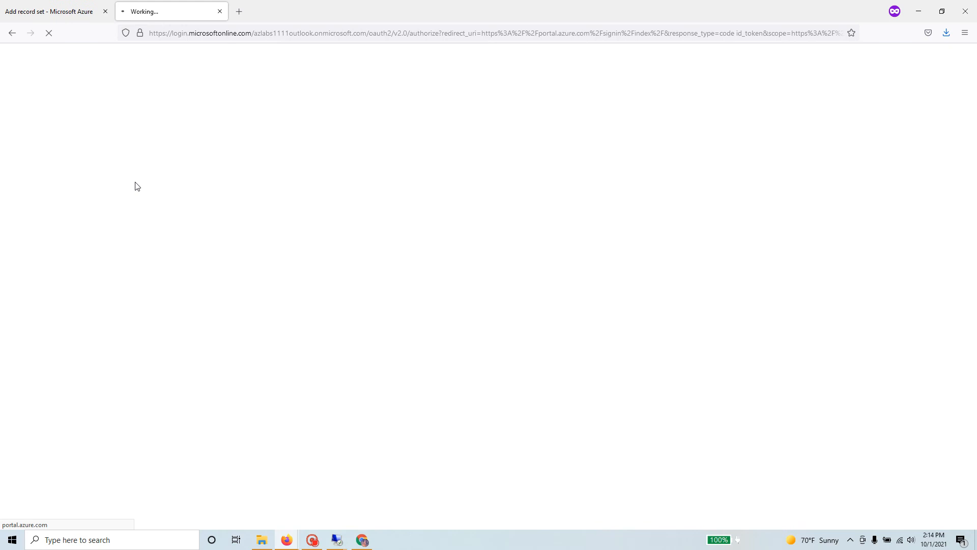
left_click(399, 122)
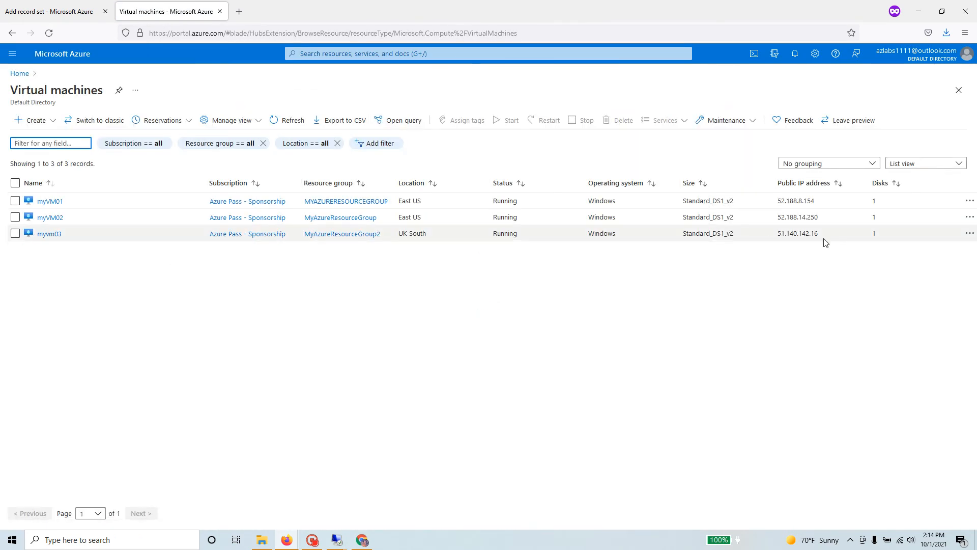
- Copy the public IP address of the myvm03 virtual machine
left_click_drag(820, 238, 777, 242)
right_click(803, 233)
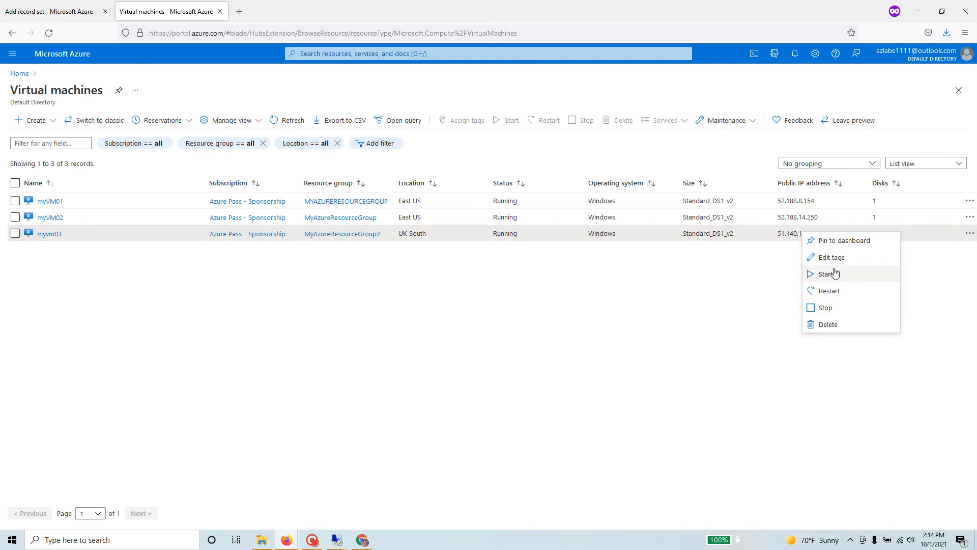
left_click(814, 232)
double_click(795, 233)
right_click(797, 234)
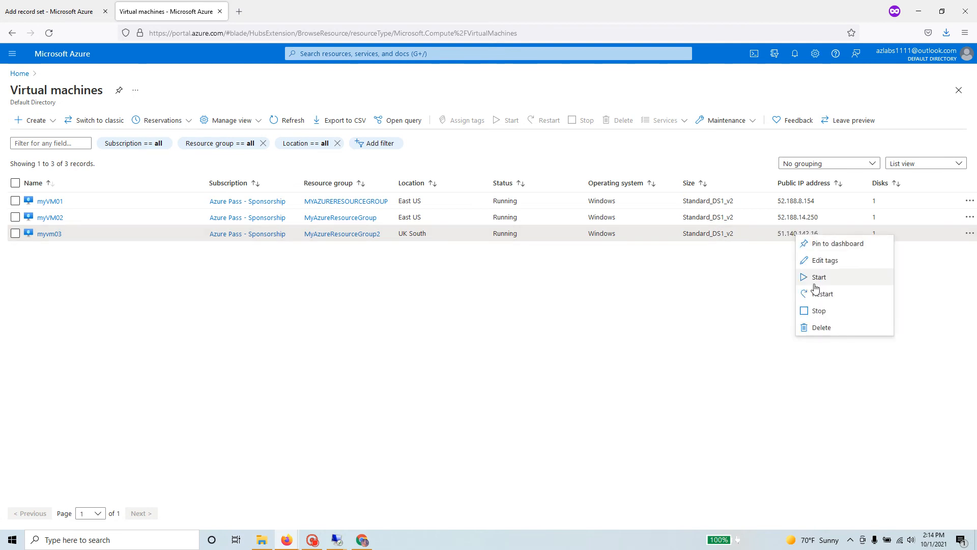
left_click(776, 279)
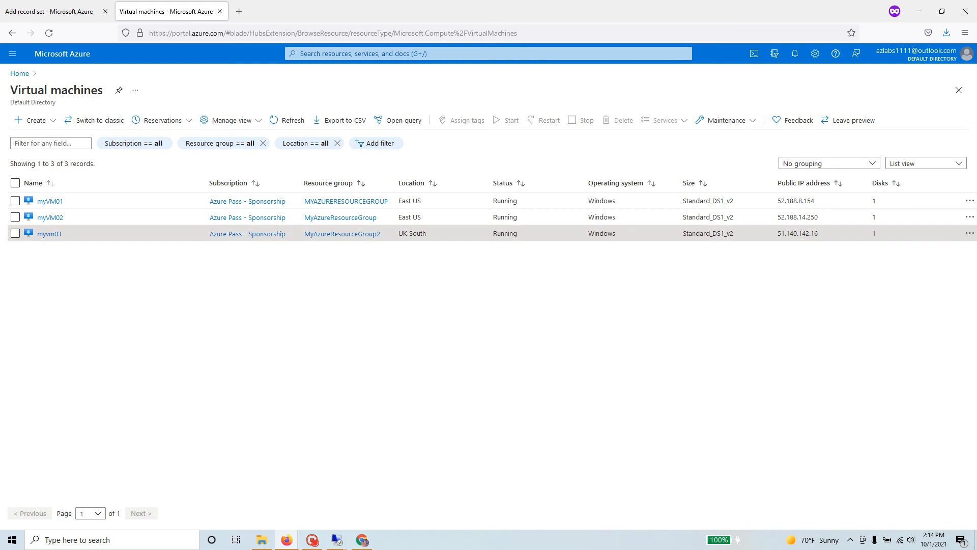
double_click(801, 233)
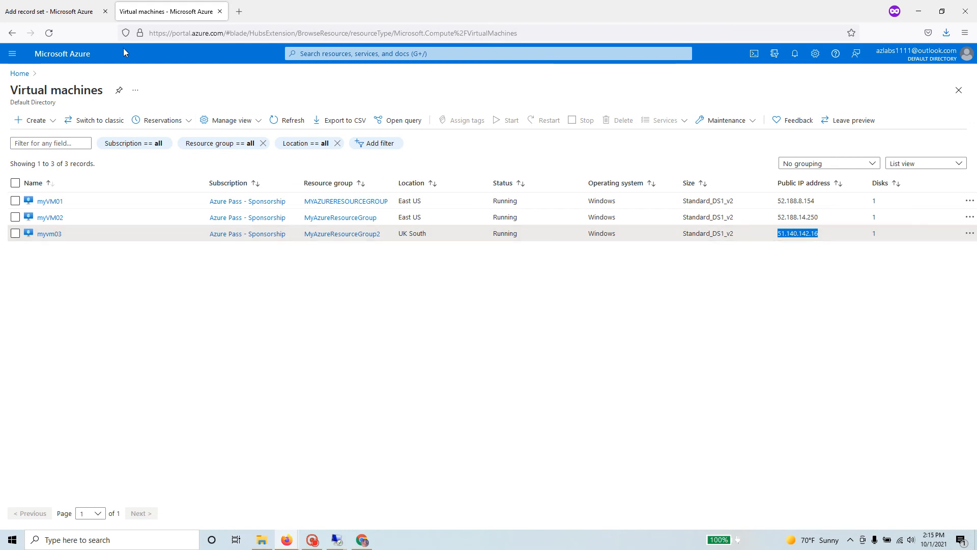
- Return to the record set form, enter 51.140.142.16 as the IP address and create the www A record
left_click(61, 12)
left_click(814, 256)
key("ctrl+v")
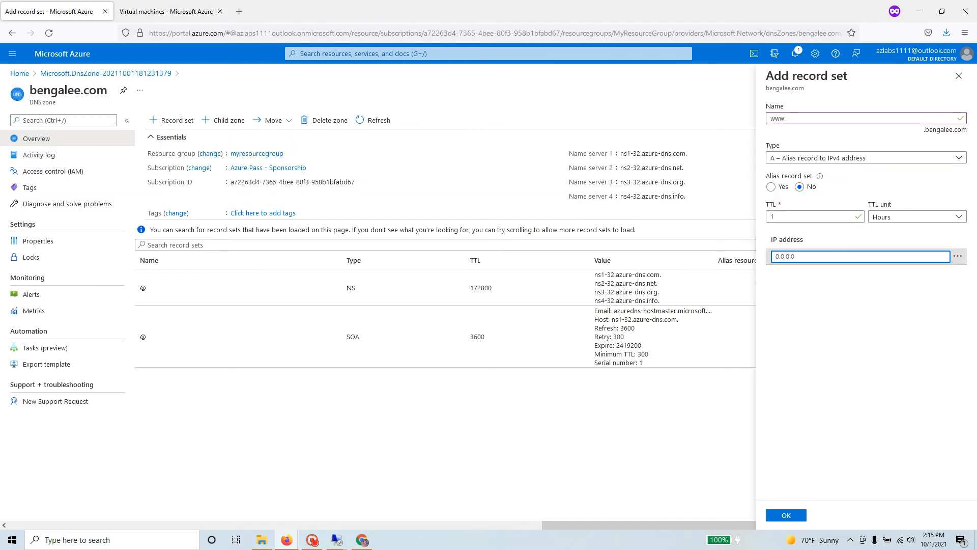
left_click(839, 239)
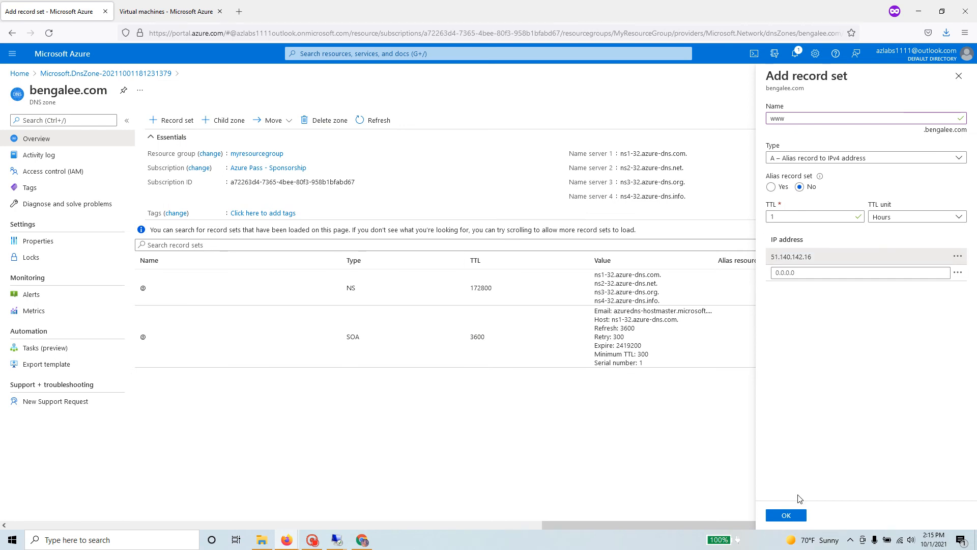
left_click(786, 514)
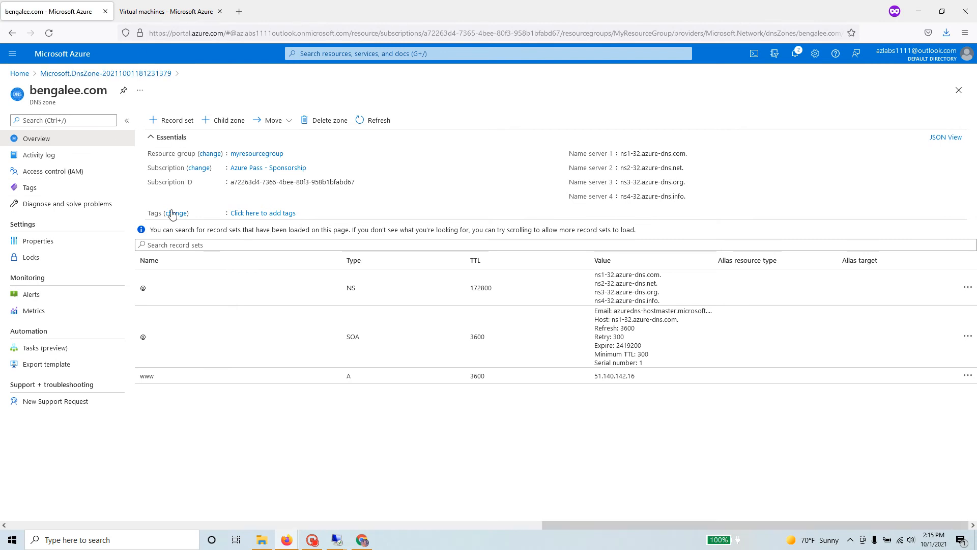
- Reopen the bengalee.com DNS zone from the portal's home page and go to its resource group, myresourcegroup
left_click(20, 74)
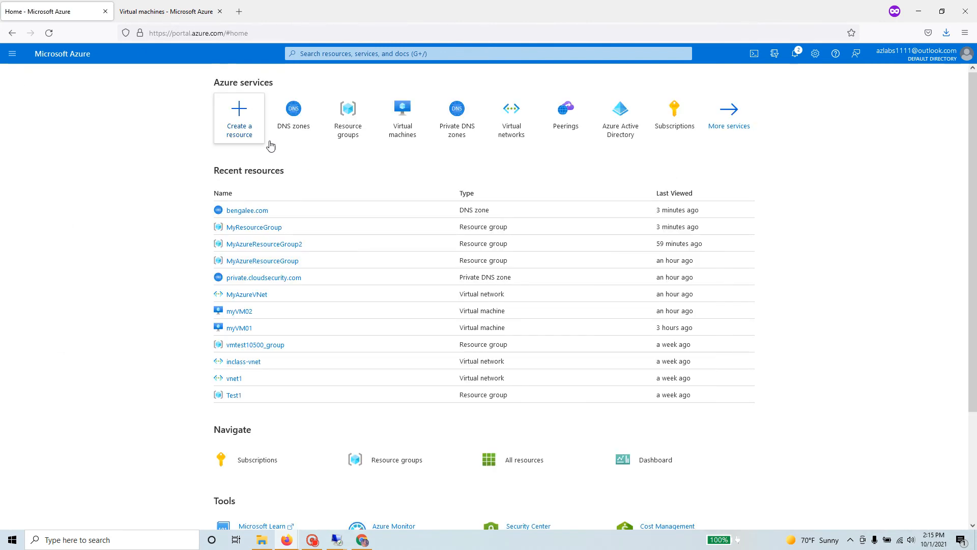
left_click(252, 213)
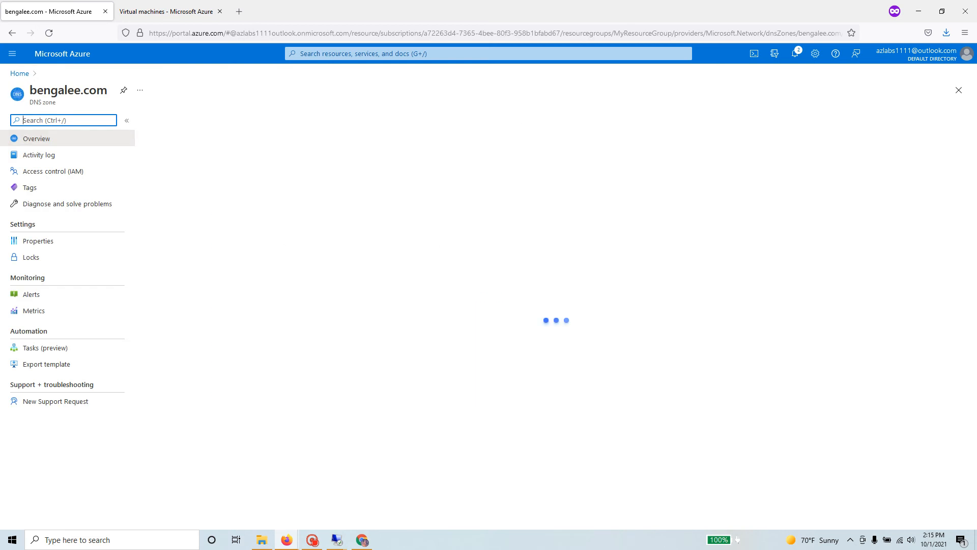
left_click(261, 154)
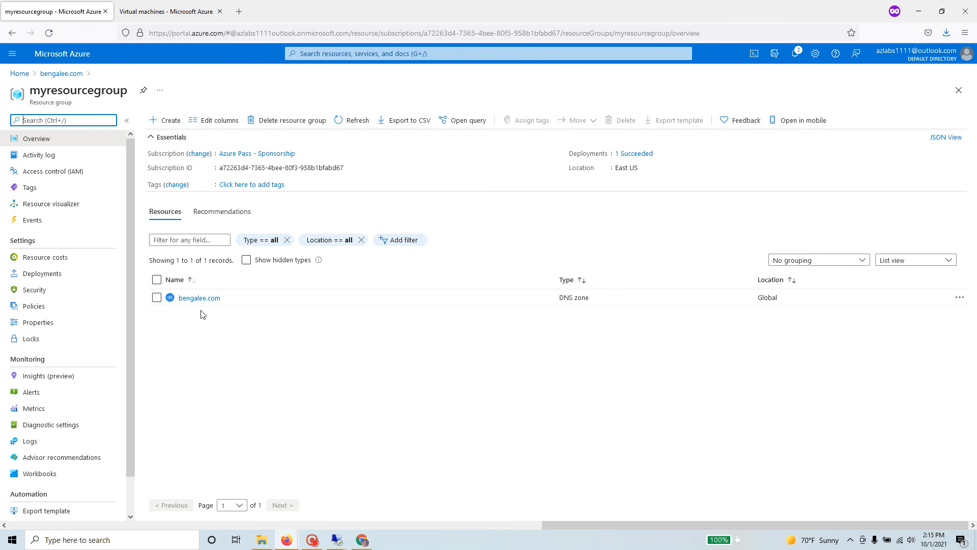
- Delete the bengalee.com DNS zone from myresourcegroup, confirming the deletion with yes
left_click(156, 299)
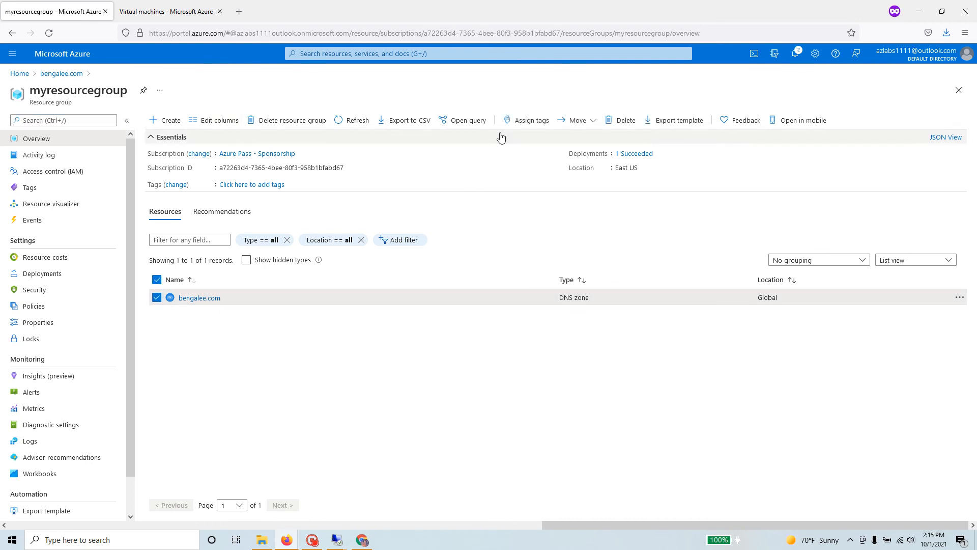
left_click(622, 120)
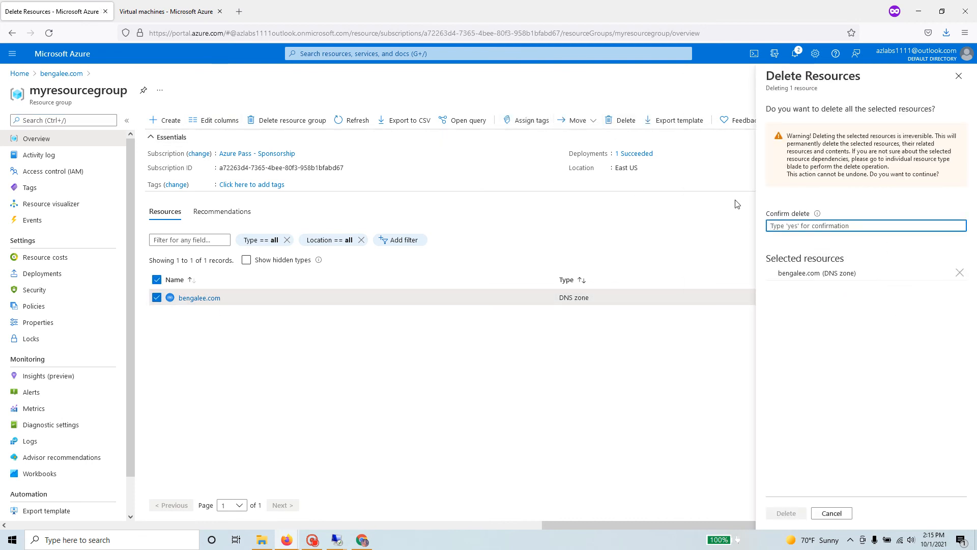
type("y")
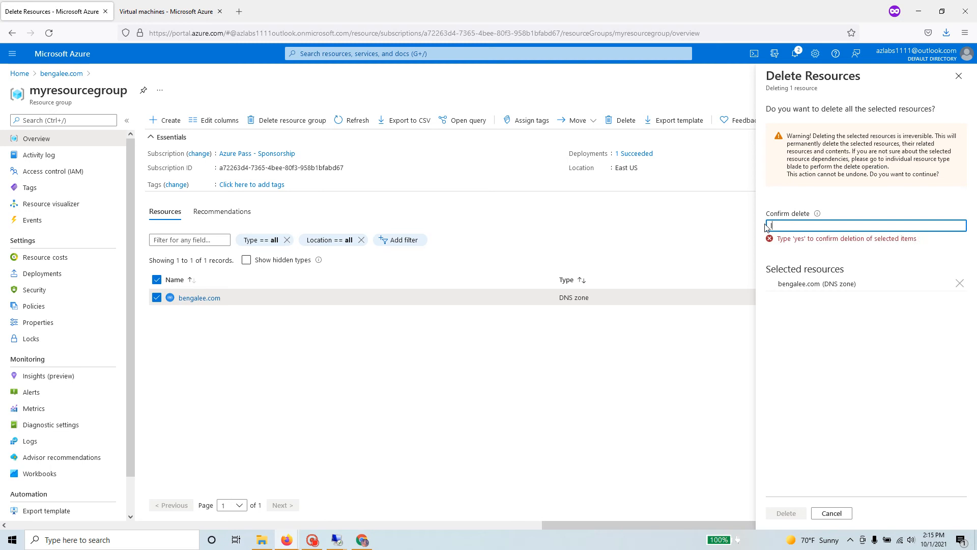
key("BackSpace")
type("yes")
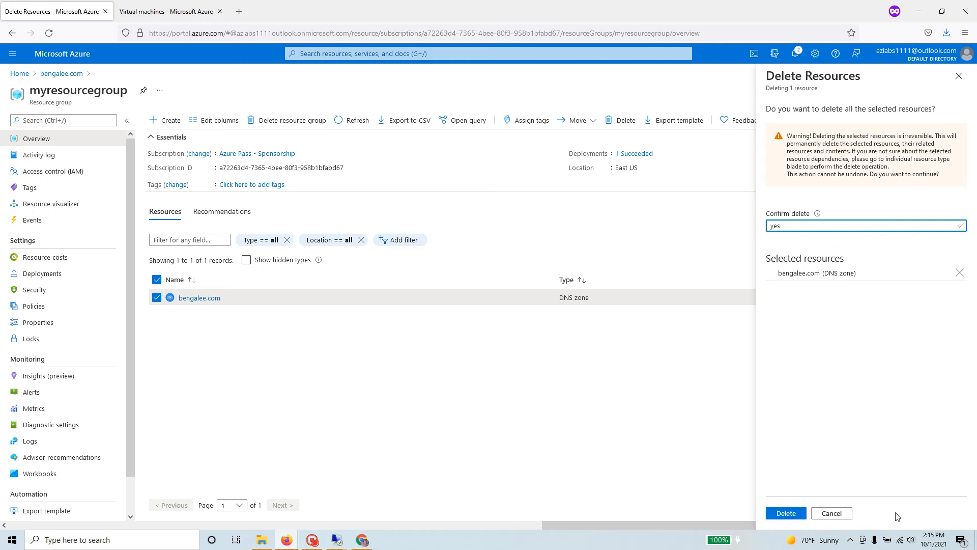
left_click(786, 513)
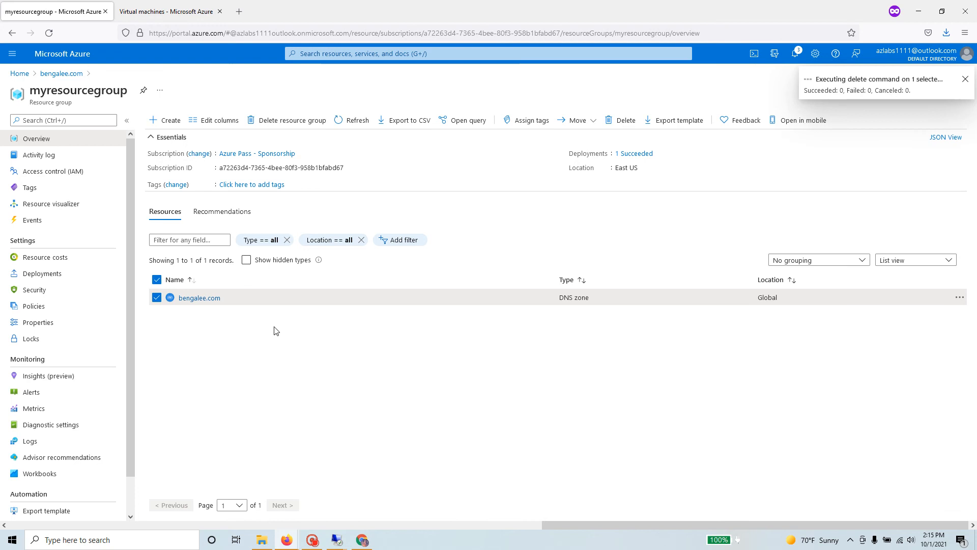
- Start adding a resource to myresourcegroup, search for DNS Zo and open the DNS zone offering
left_click(167, 122)
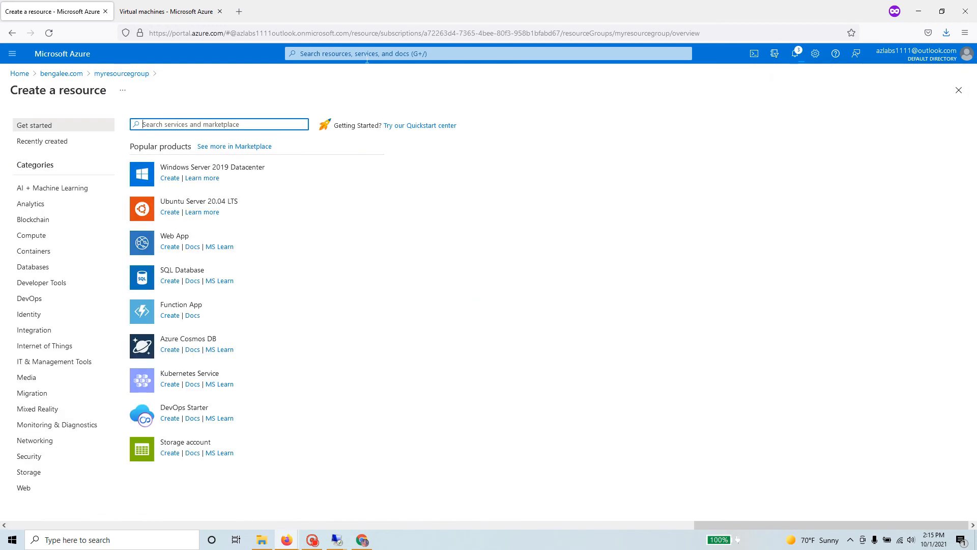
type("DNS Zo")
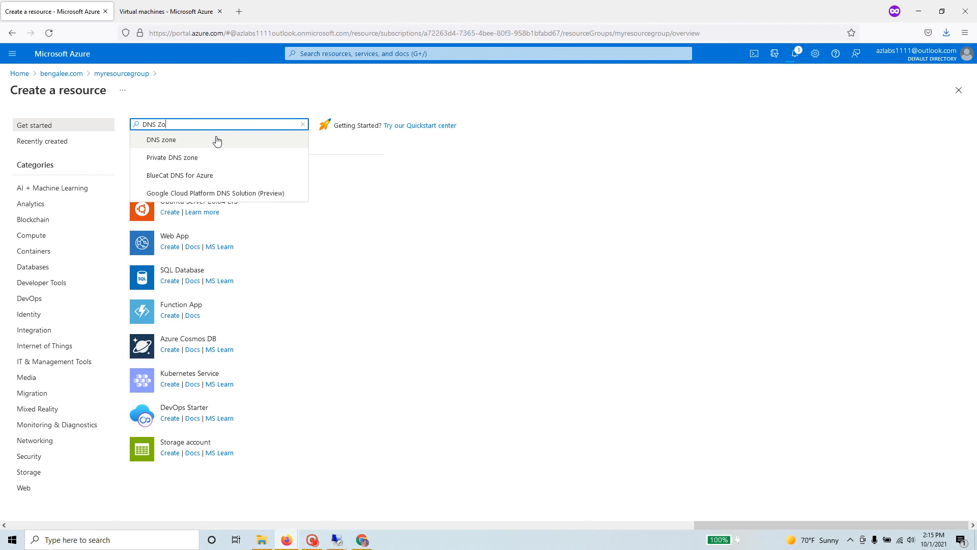
left_click(217, 141)
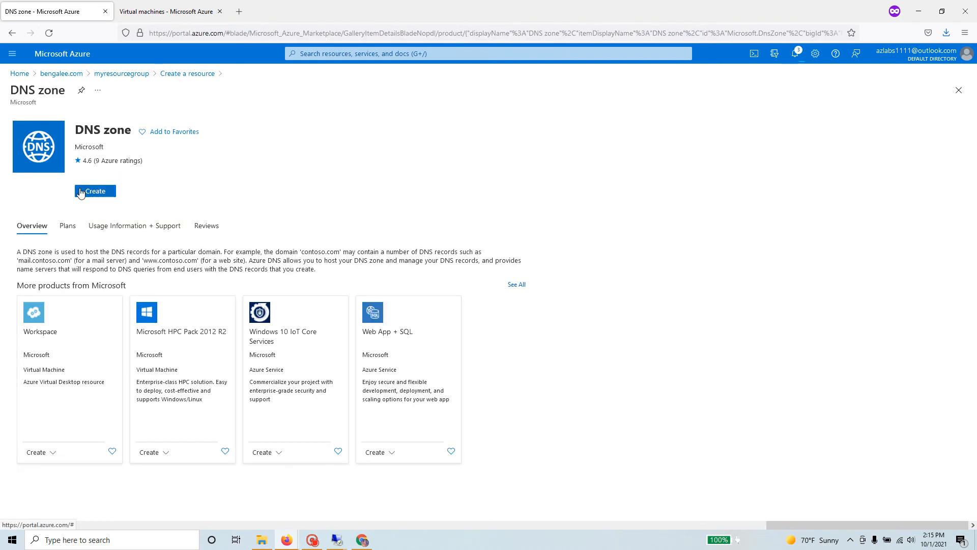
- Create a DNS zone named bengalee.org in MyResourceGroup under the Azure Pass - Sponsorship subscription
left_click(83, 191)
left_click(219, 298)
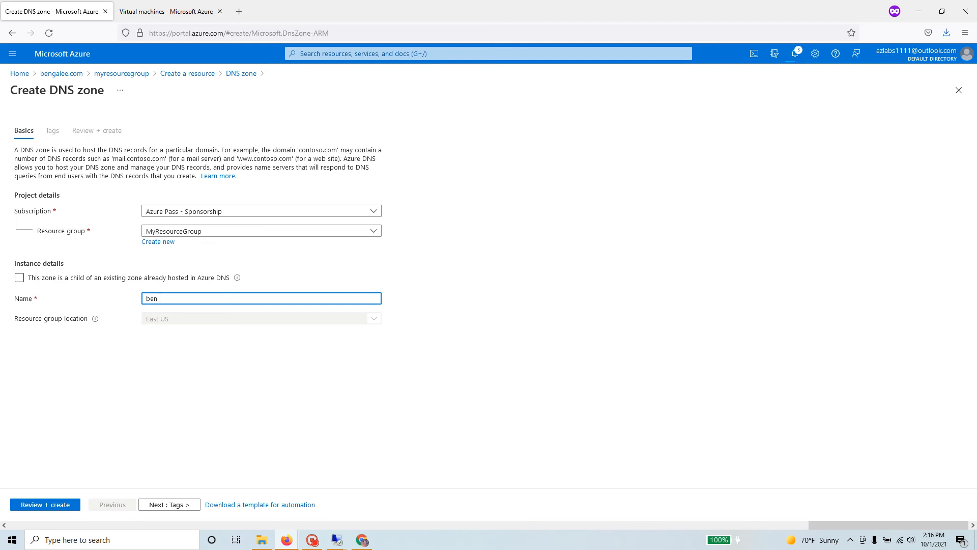
type("bengalee.o")
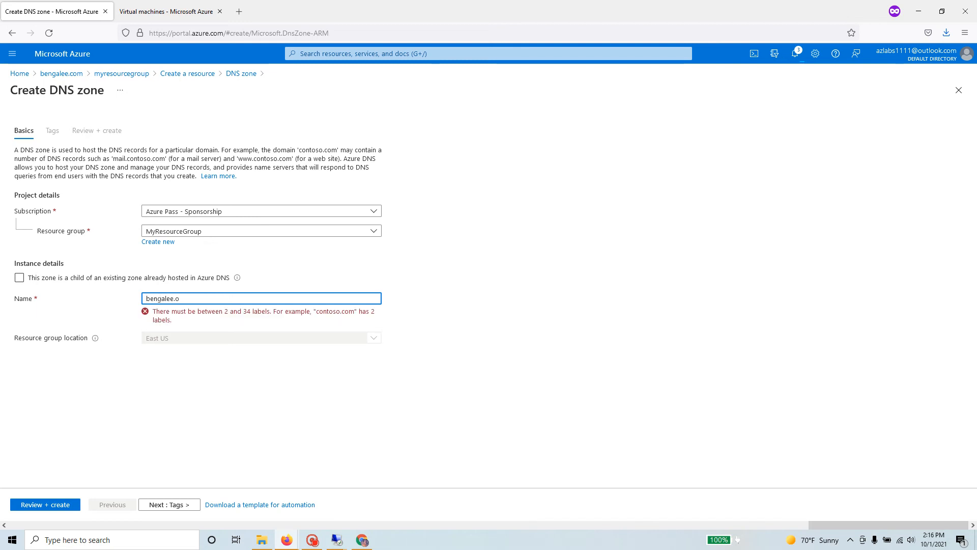
key("alt+Tab")
key("alt+Tab")
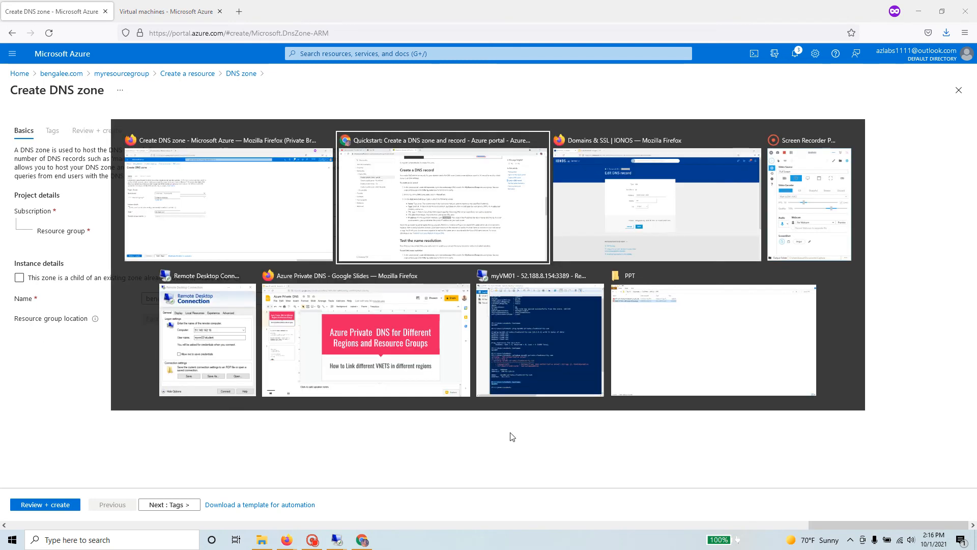
key("alt+Tab")
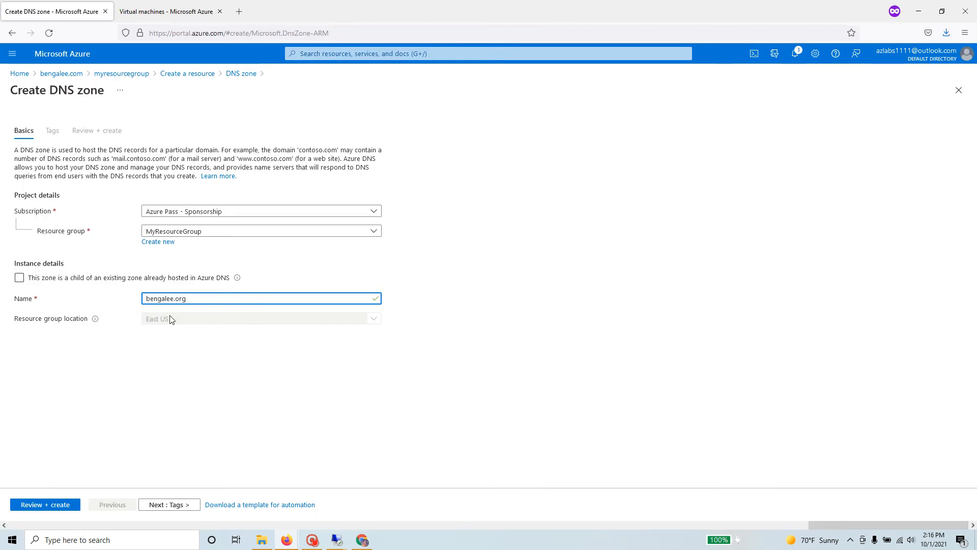
left_click(59, 505)
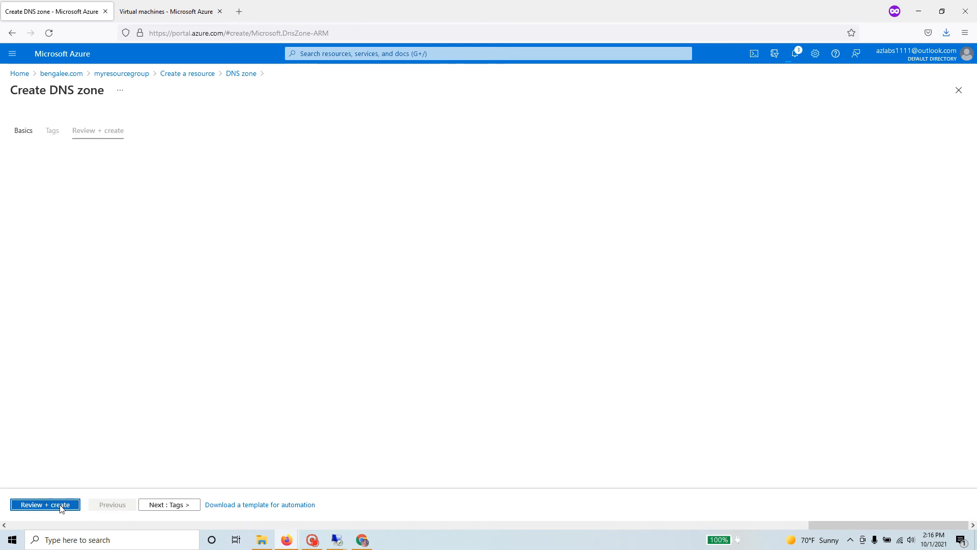
left_click(28, 506)
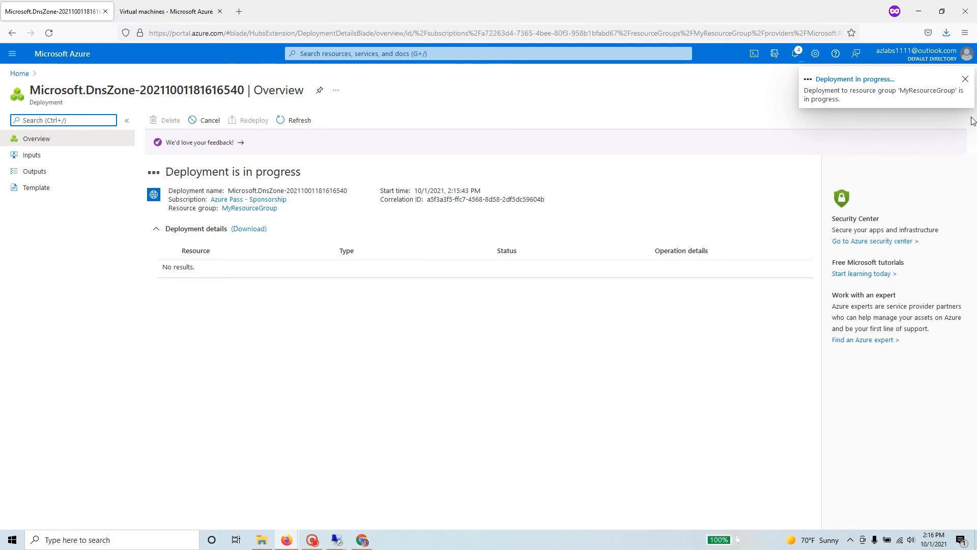
- Browse to 51.140.142.16 in a new browser tab
left_click(275, 11)
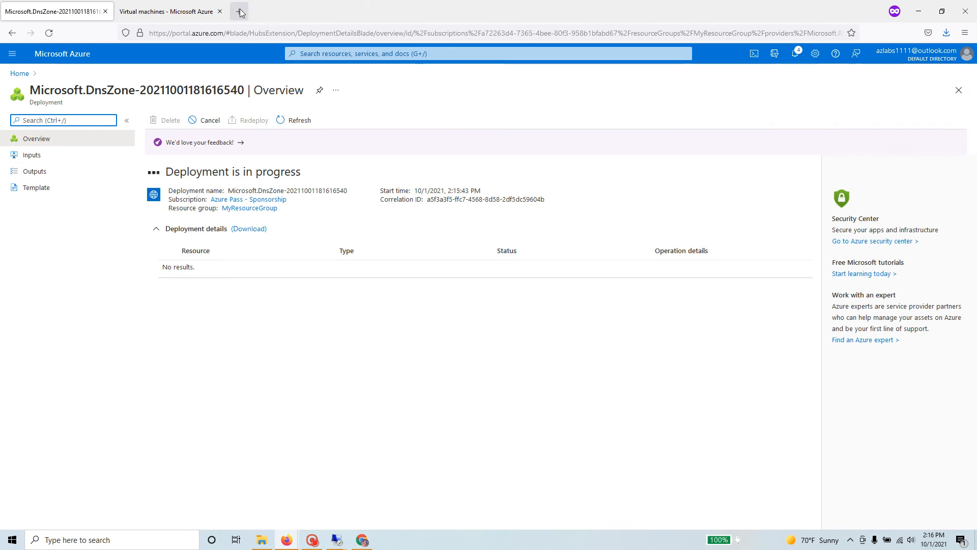
type("51.140.142.16")
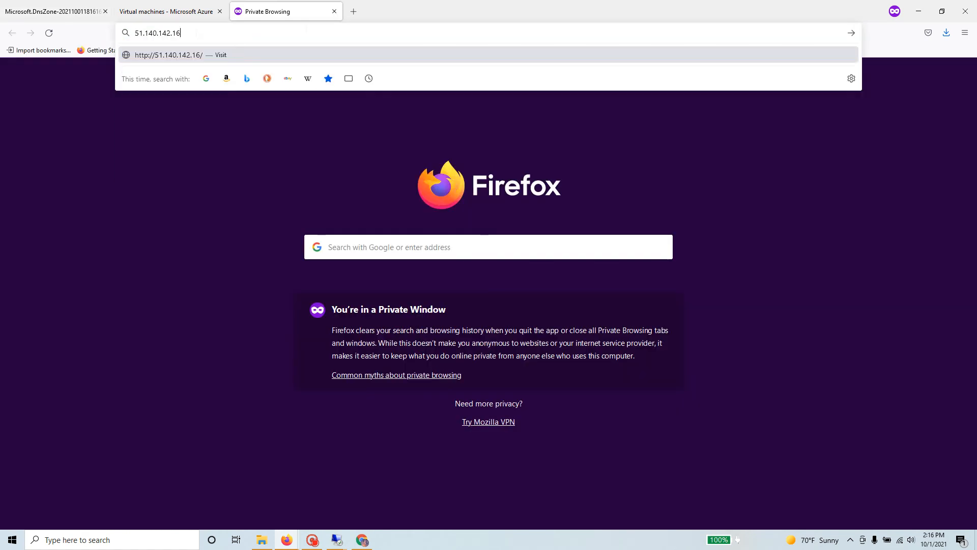
left_click_drag(196, 33, 132, 33)
key("Return")
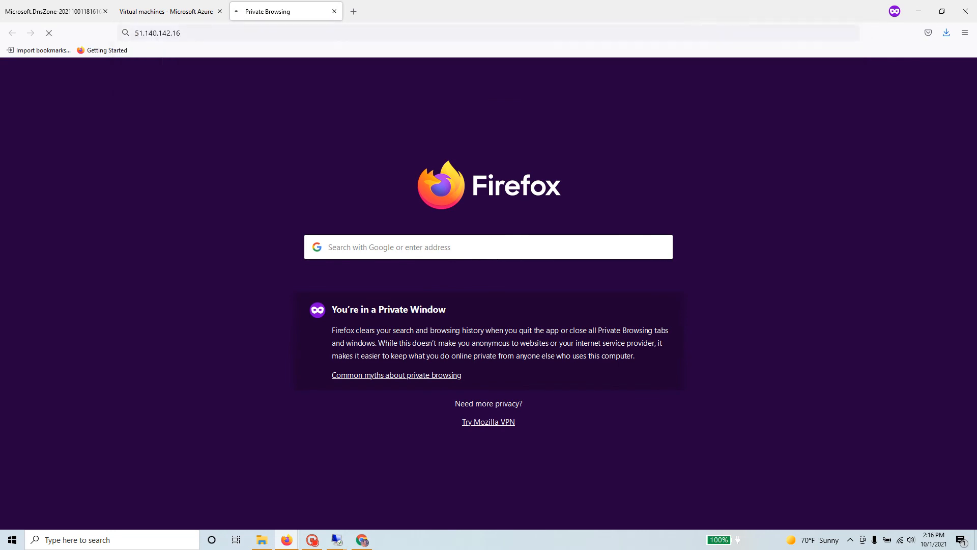
- Copy the address 51.140.142.16, return to the DNS zone deployment and open the deployed bengalee.org resource
left_click(263, 33)
key("ctrl+c")
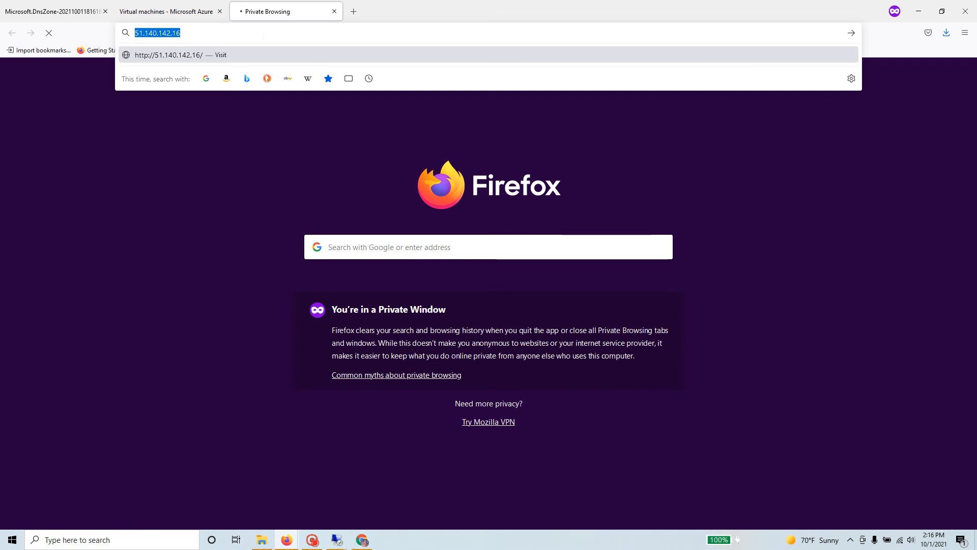
left_click(168, 12)
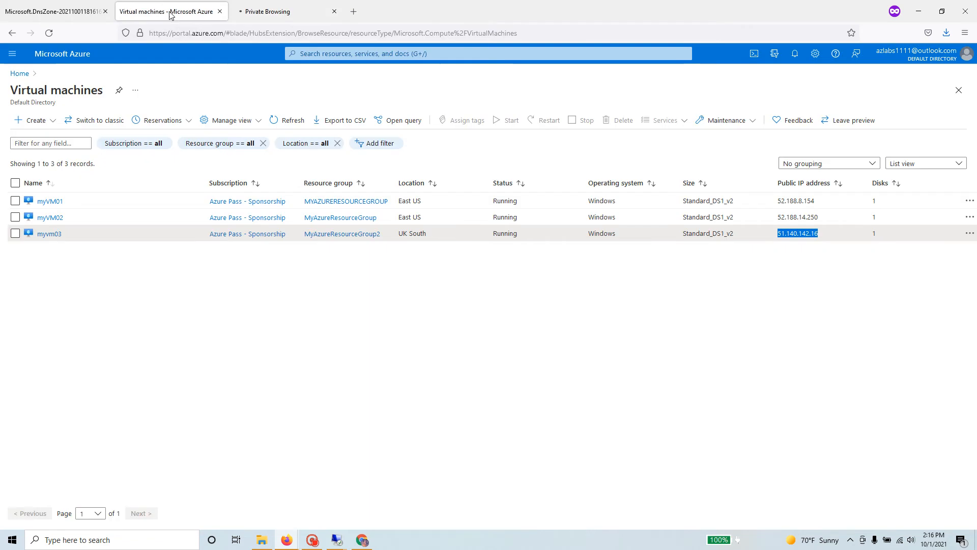
left_click(50, 14)
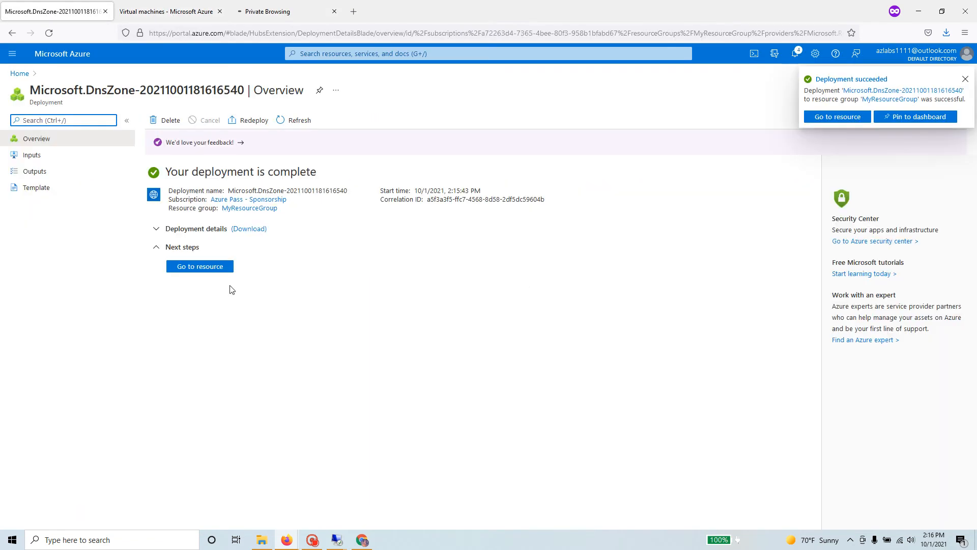
left_click(210, 268)
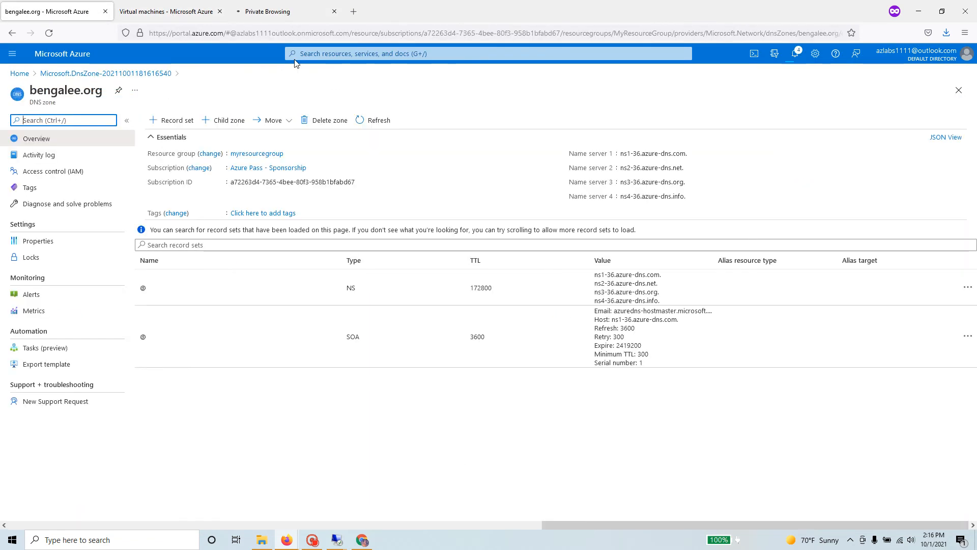
- Add a www record set of type A to bengalee.org with the IP address 51.140.142.16
left_click(173, 120)
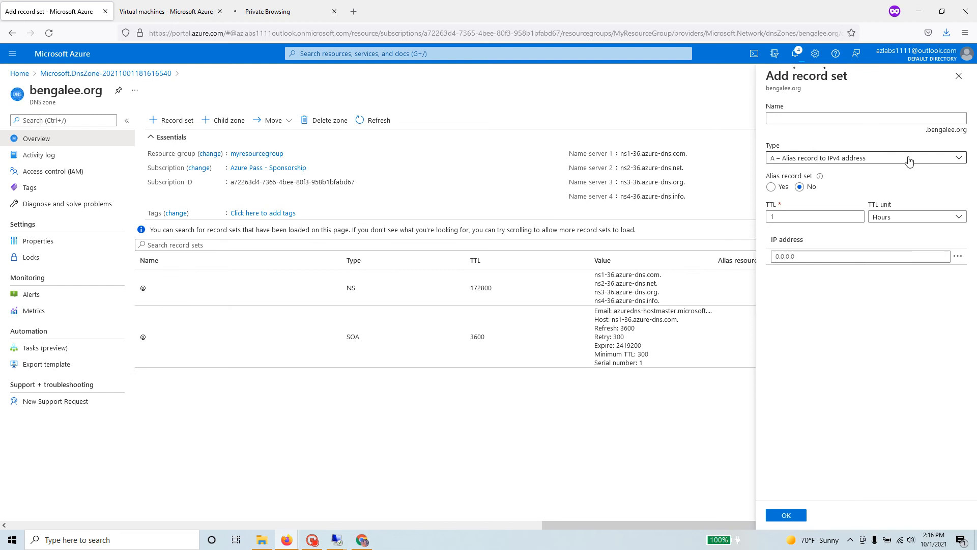
left_click(812, 118)
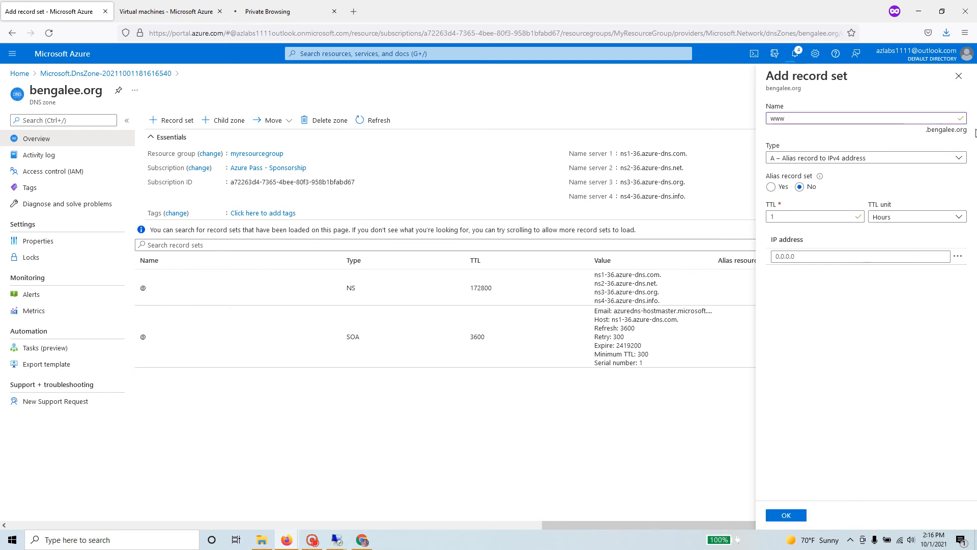
left_click(778, 256)
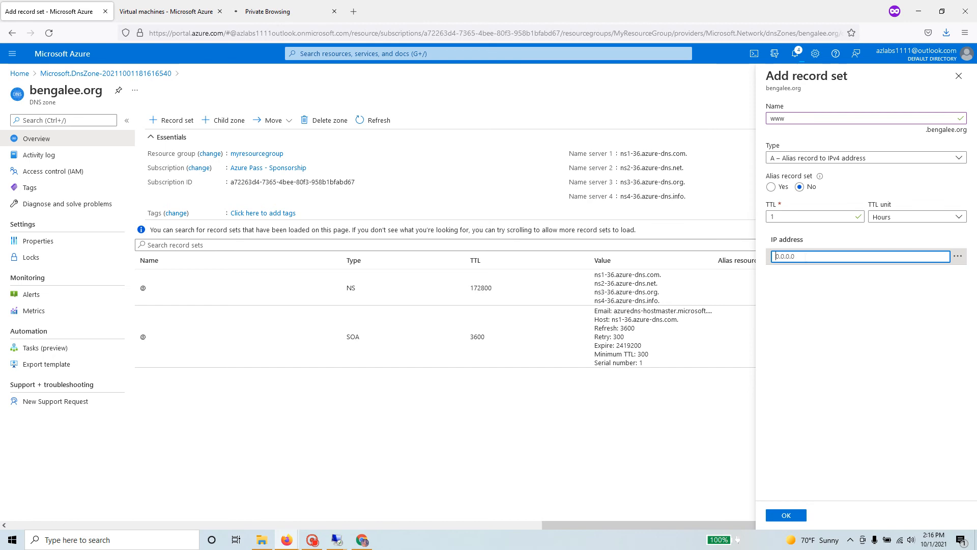
key("ctrl+v")
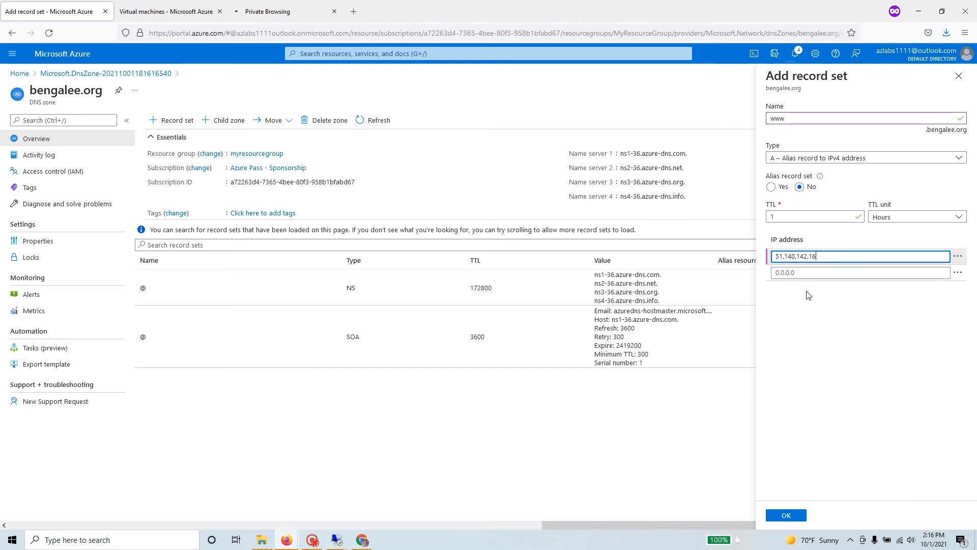
left_click(817, 235)
left_click(784, 515)
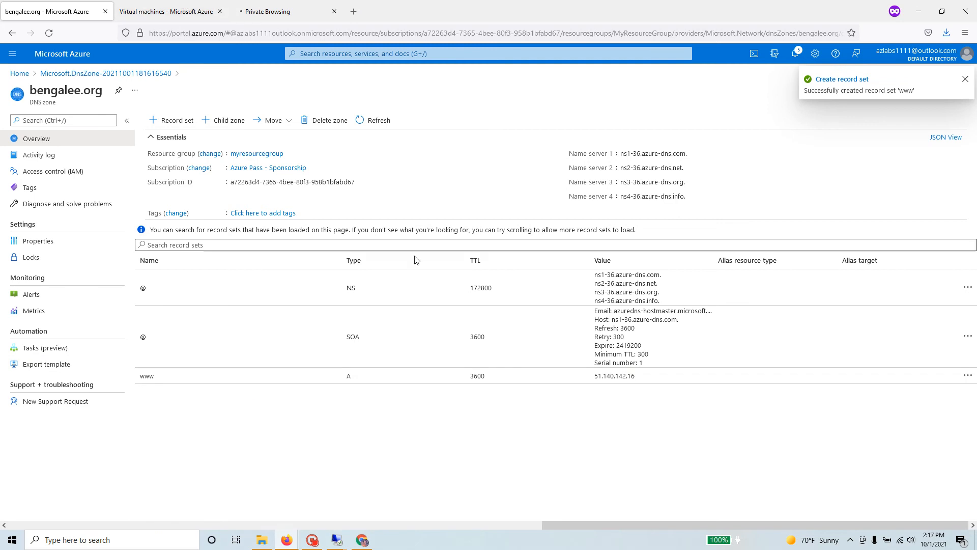
key("alt+Tab")
key("alt+Tab")
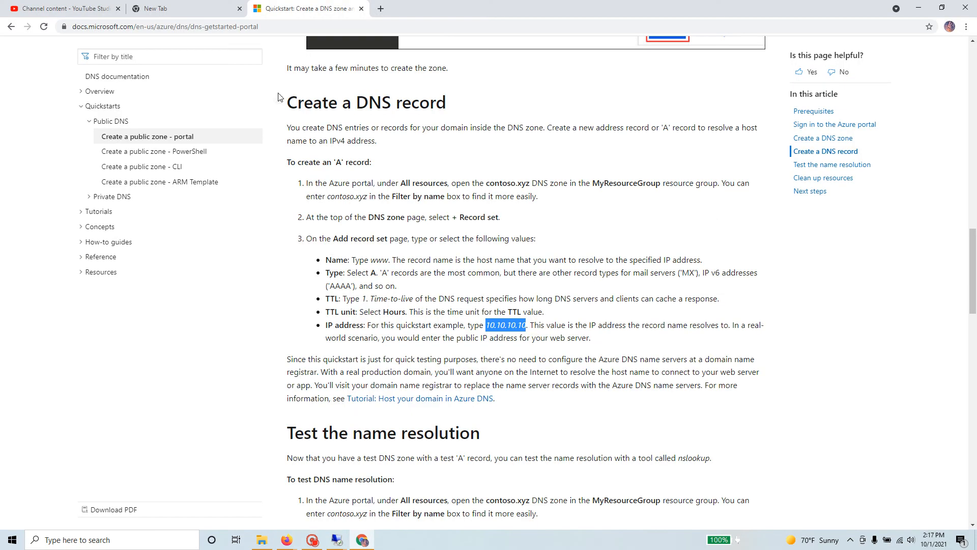
scroll(653, 394, "down", 6)
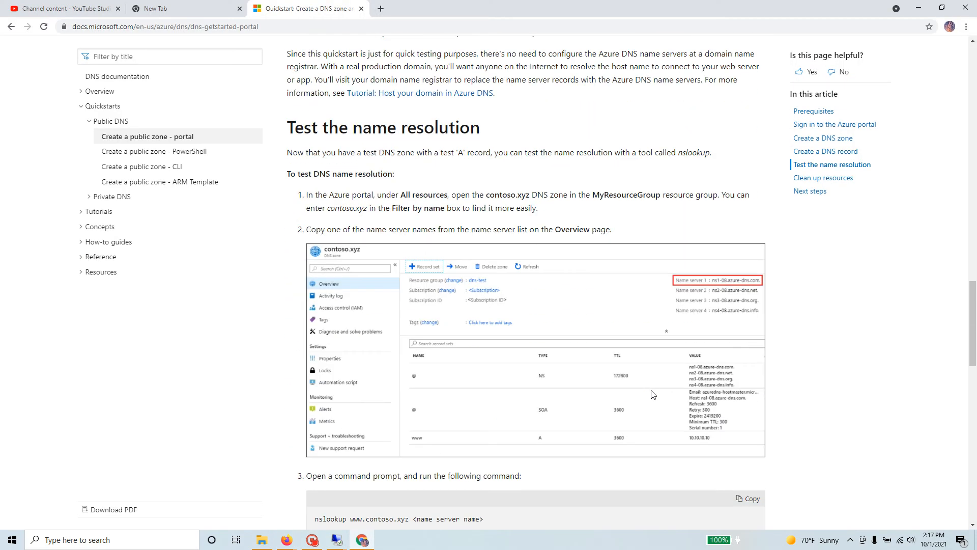
left_click_drag(288, 127, 502, 126)
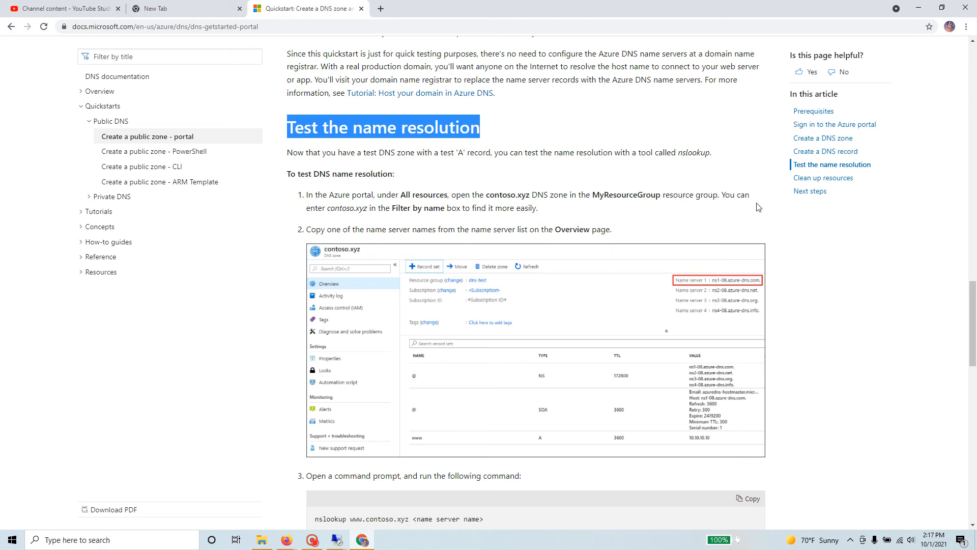
left_click_drag(449, 208, 458, 208)
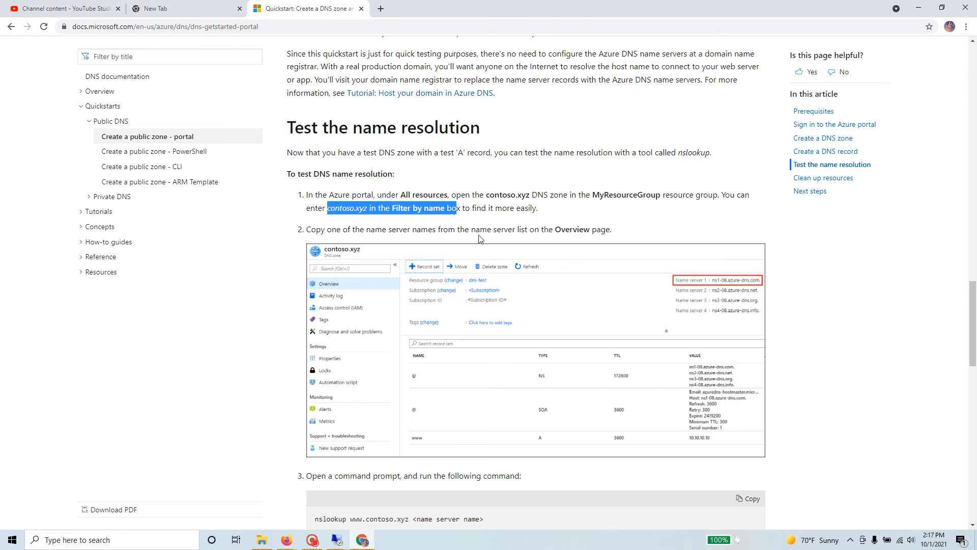
scroll(625, 251, "down", 5)
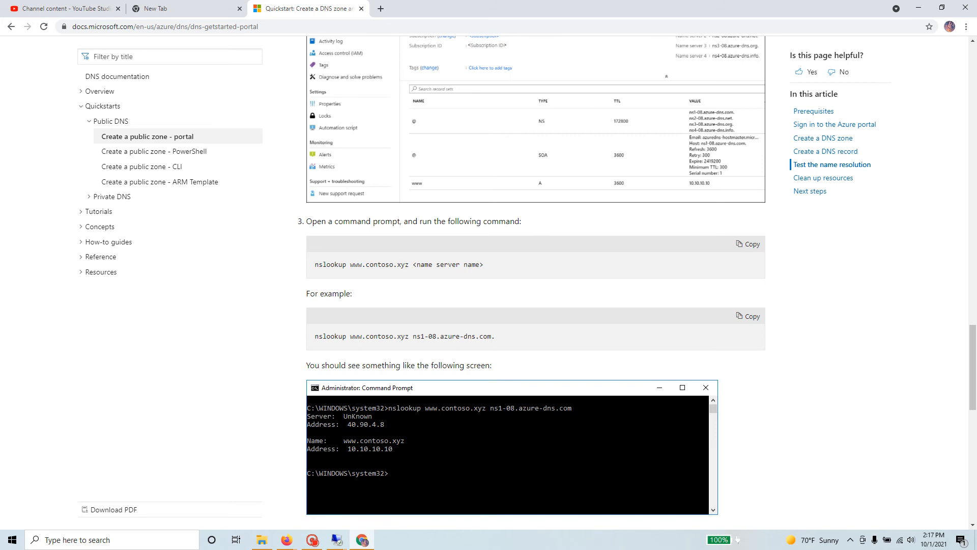
left_click_drag(409, 264, 307, 272)
right_click(345, 264)
left_click(378, 274)
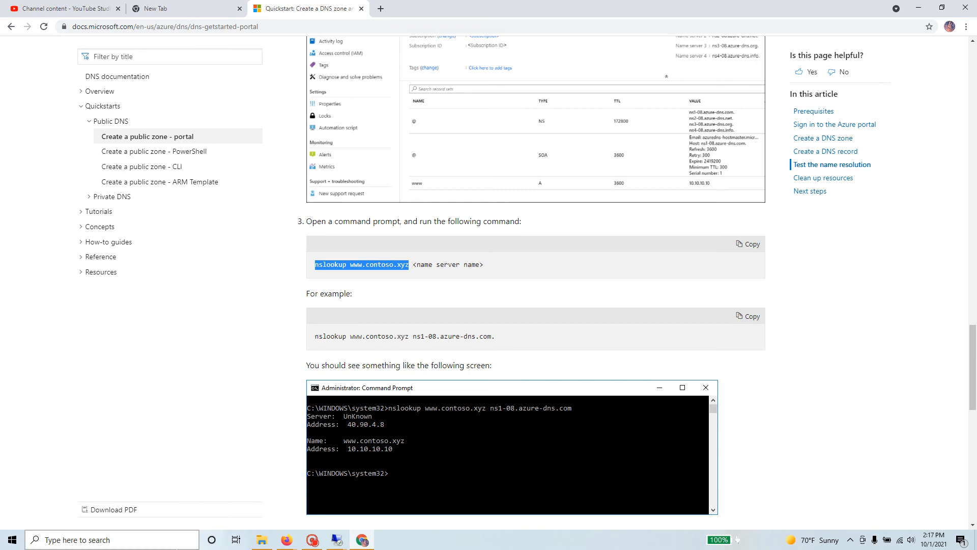
- Search Windows for cmd and open a Command Prompt window
left_click(60, 539)
type("nsloo")
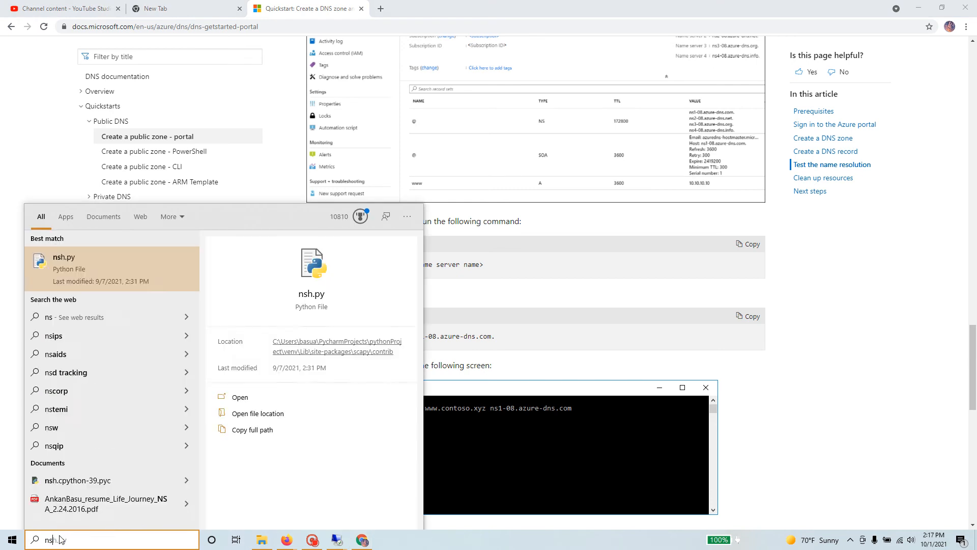
key("BackSpace")
key("BackSpace")
key("BackSpace")
key("BackSpace")
key("BackSpace")
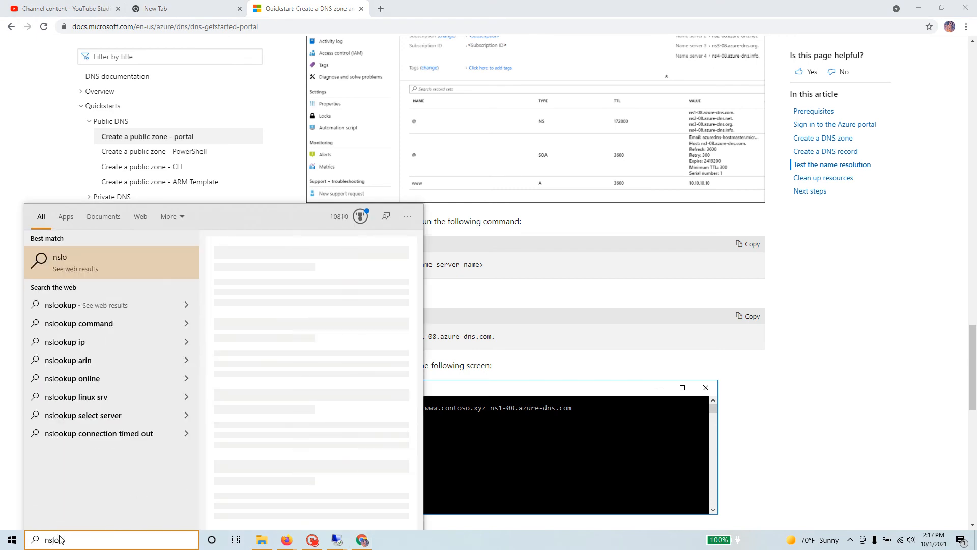
type("cmd")
left_click(199, 265)
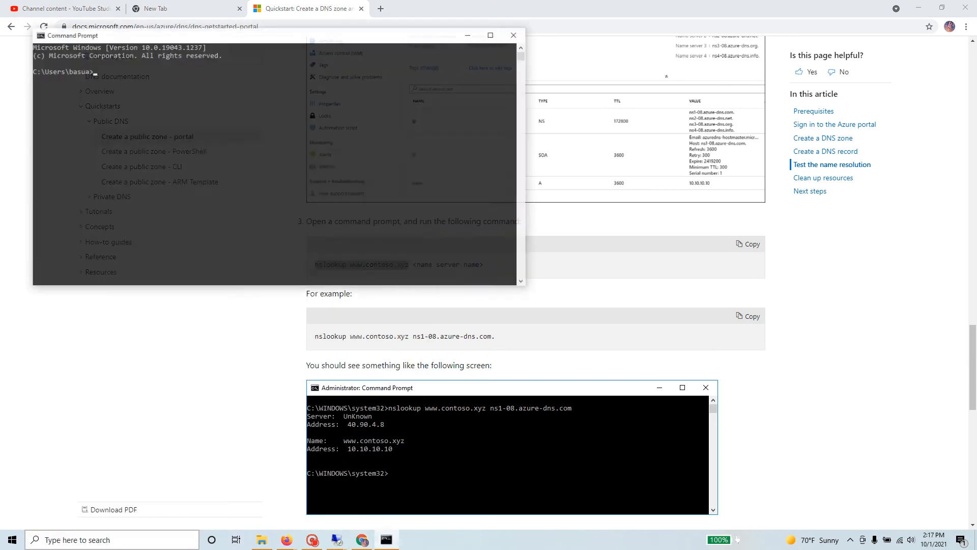
- Paste the copied nslookup command at the prompt, erase the example domain from it and minimize Command Prompt
right_click(194, 148)
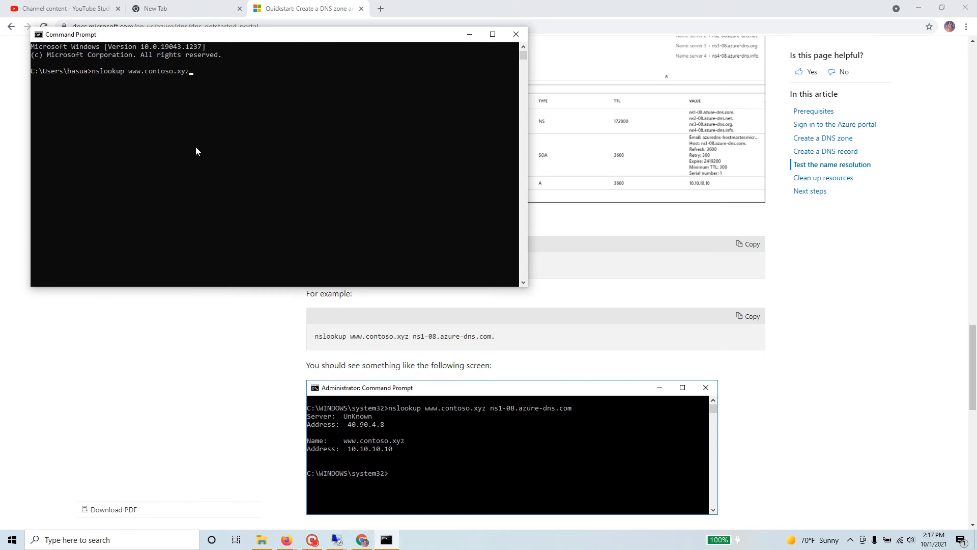
key("BackSpace")
key("BackSpace")
key("BackSpace")
key("BackSpace")
key("BackSpace")
key("BackSpace")
key("BackSpace")
key("BackSpace")
key("BackSpace")
key("BackSpace")
key("BackSpace")
key("BackSpace")
key("BackSpace")
key("BackSpace")
left_click(468, 33)
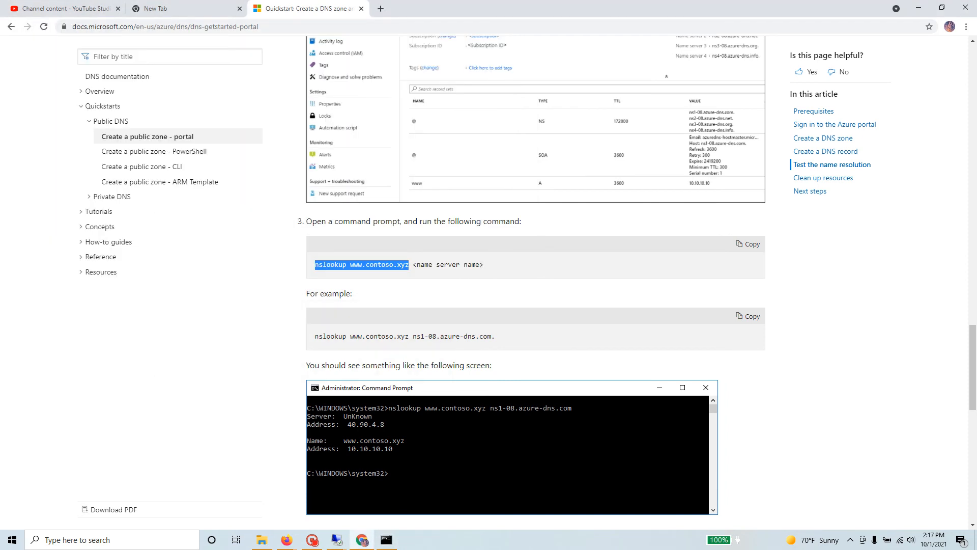
- Switch to the IONOS site in Firefox and examine where the bengalee.org MX record points
key("alt+Tab")
key("alt+Tab")
key("alt+Tab")
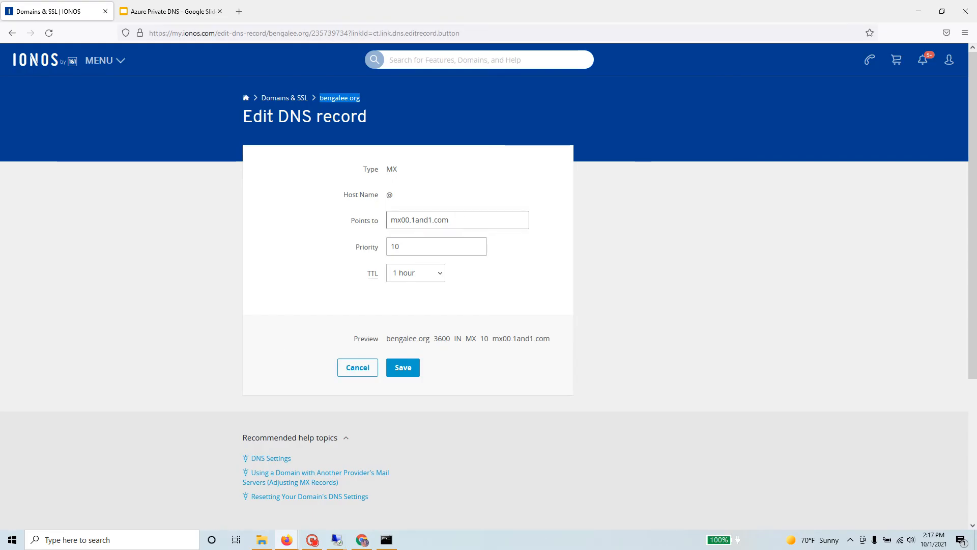
triple_click(427, 220)
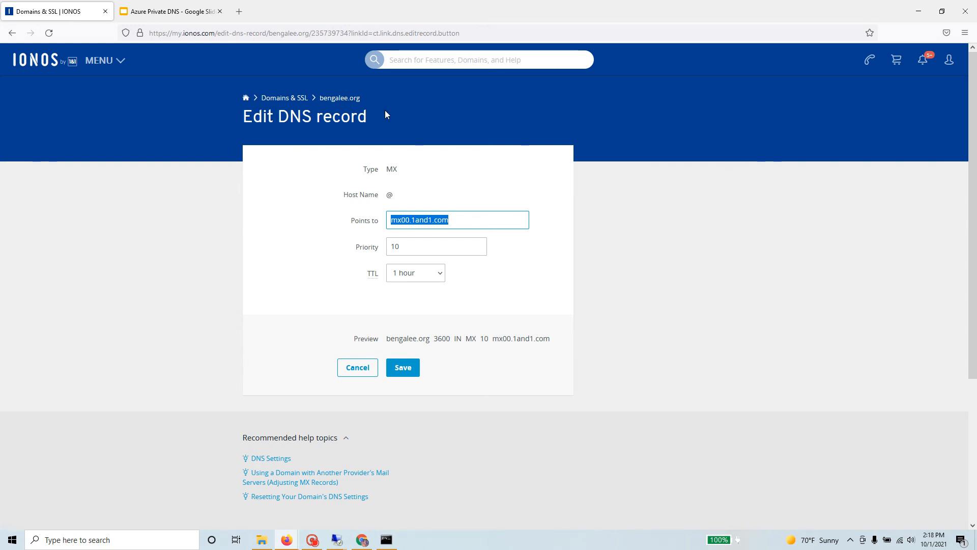
left_click(152, 11)
left_click(105, 8)
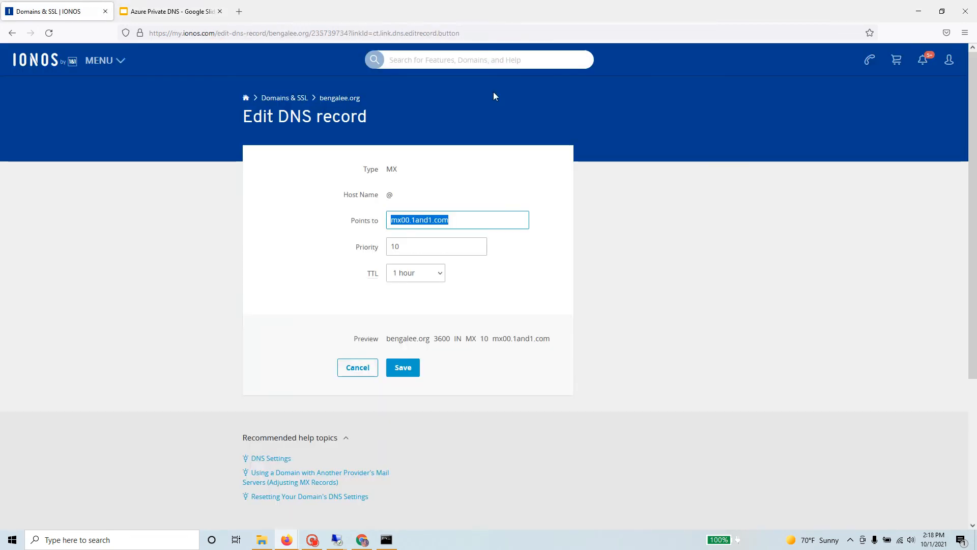
- Revisit the quickstart's name resolution test instructions and return to the bengalee.org zone overview in Azure to check its name servers
key("alt+Tab")
scroll(675, 264, "up", 7)
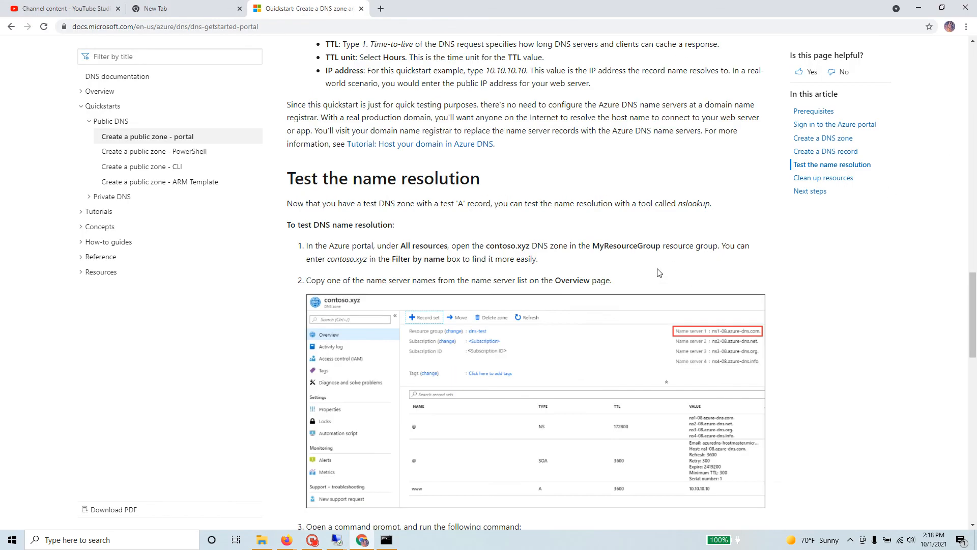
key("alt+Tab")
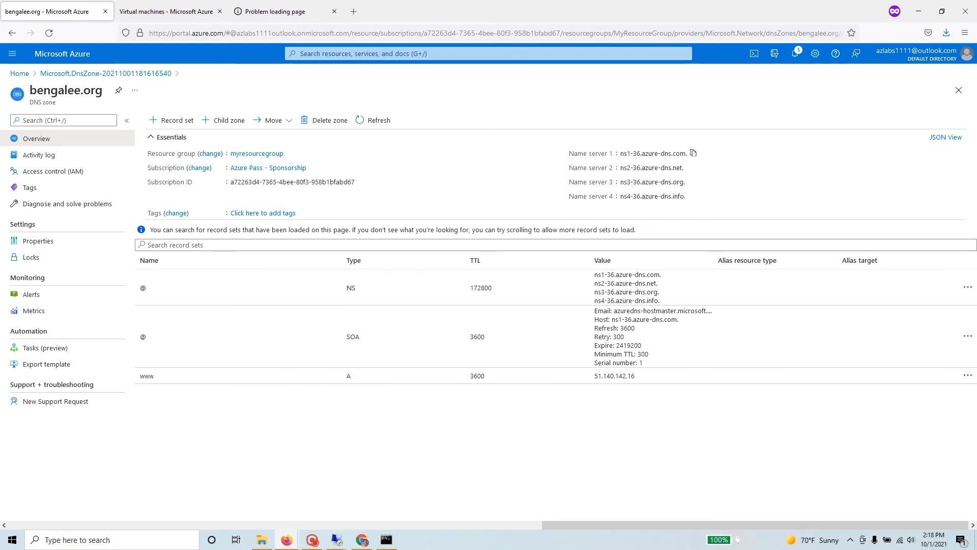
key("alt+Tab")
key("alt+Tab")
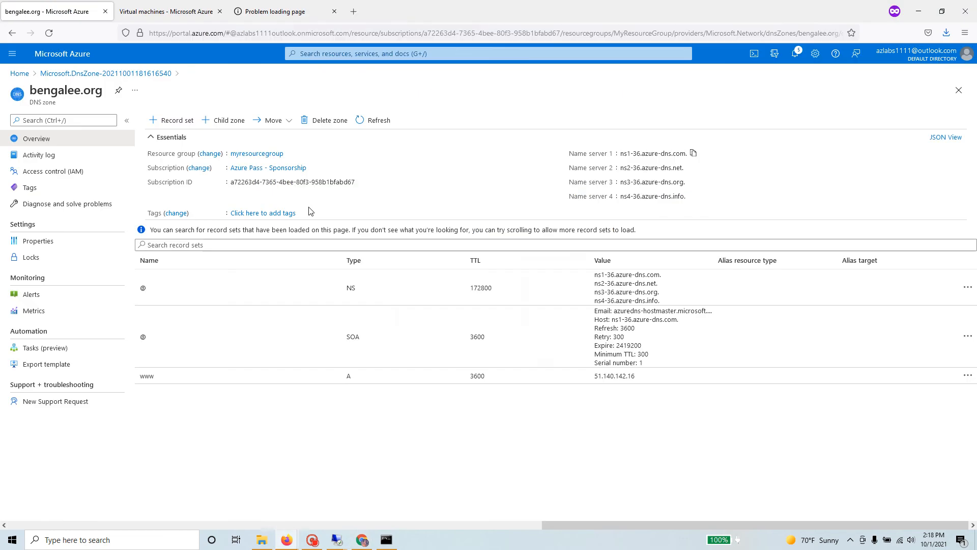
- Switch to the IONOS window, point the bengalee.org MX record to ns1-36.azure-dns.com and save it
key("alt+Tab")
key("alt+Tab")
left_click_drag(451, 221, 377, 221)
key("ctrl+v")
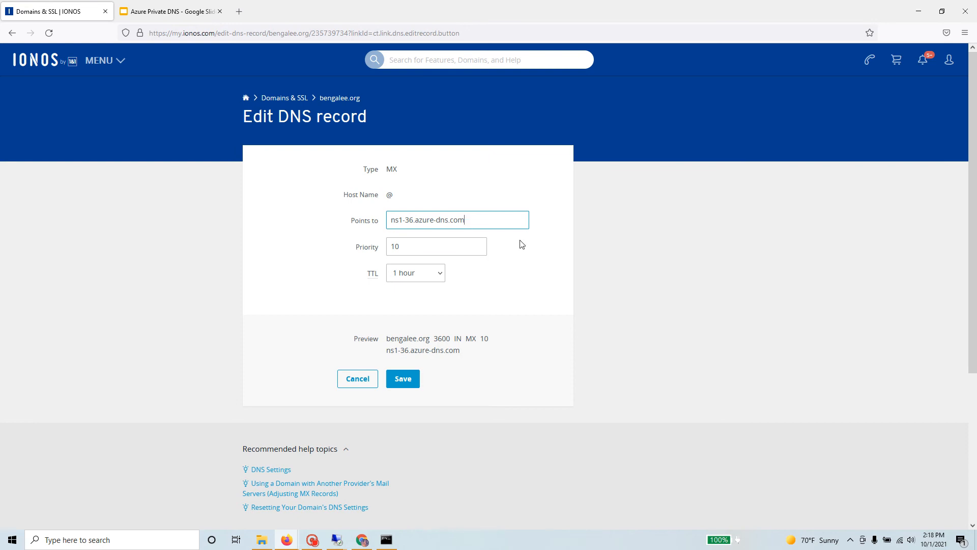
left_click(411, 379)
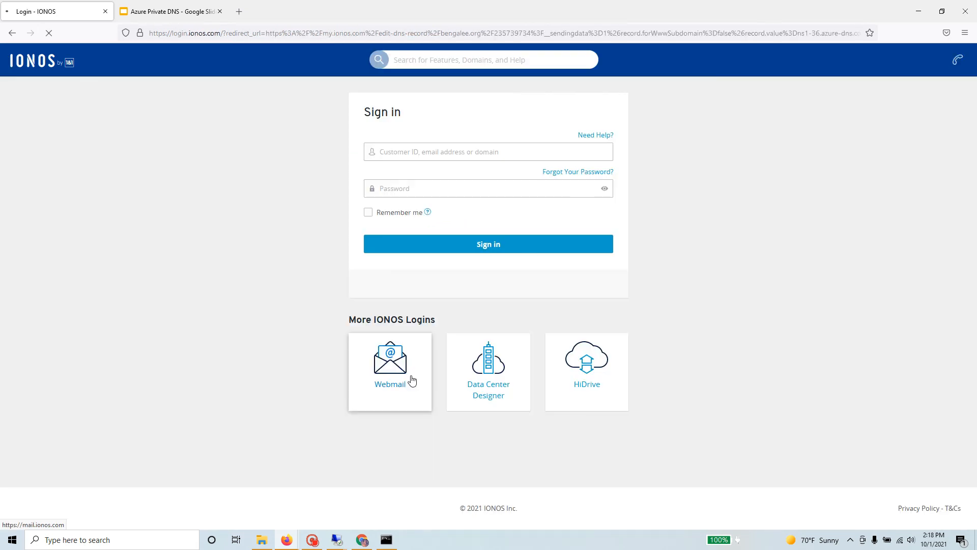
- Sign in to IONOS again by filling in the account e-mail and password from the saved login
left_click(434, 152)
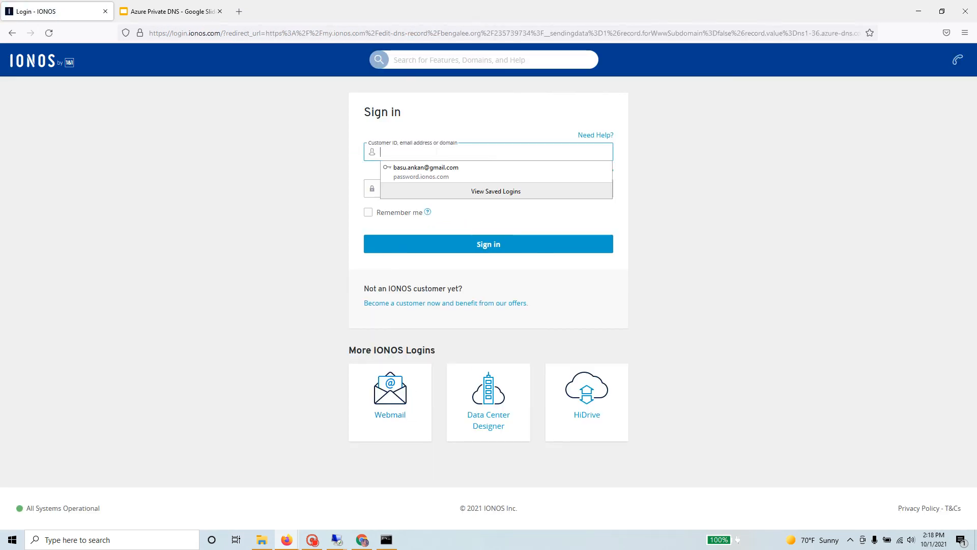
left_click(436, 166)
left_click(472, 245)
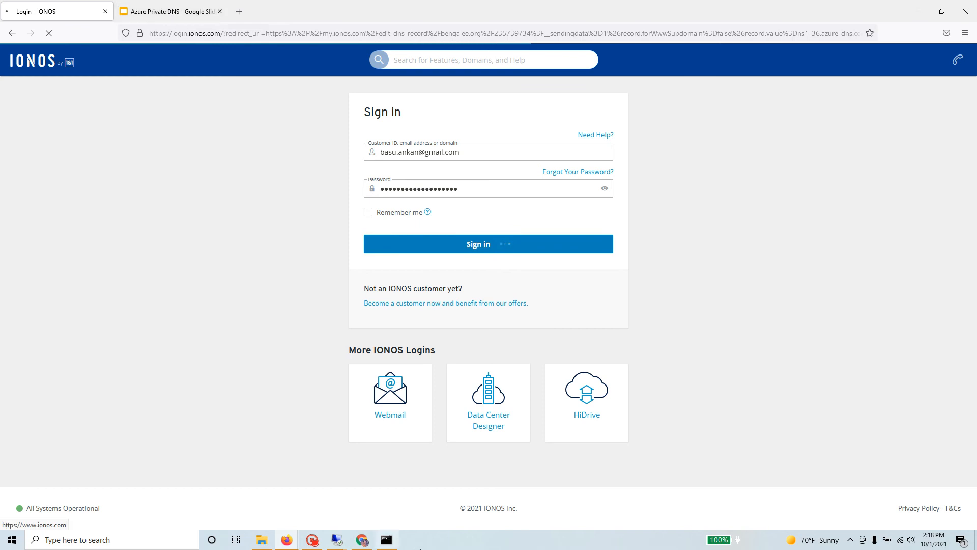
- Reopen the MX record pointing to ns1-36.azure-dns.com and return to the bengalee.org DNS record list
left_click(312, 540)
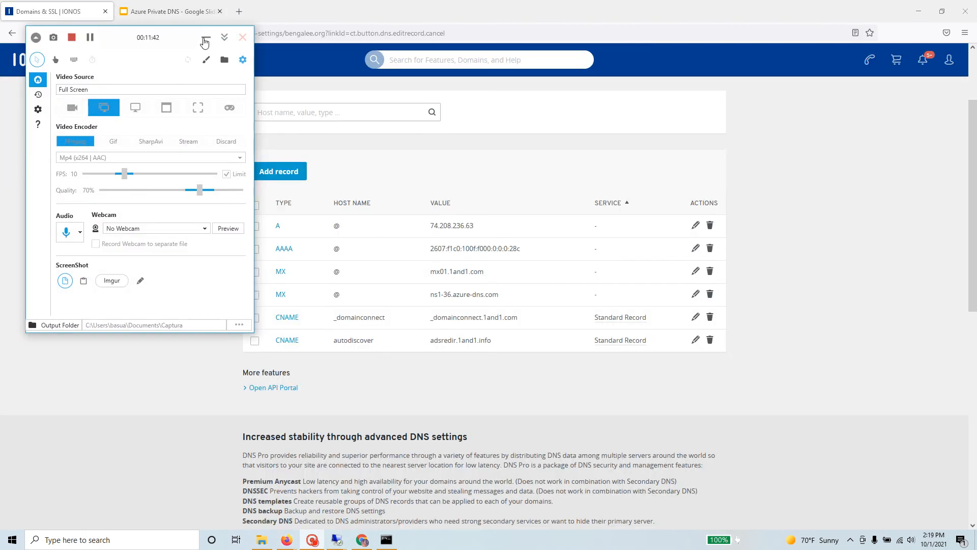
left_click(206, 37)
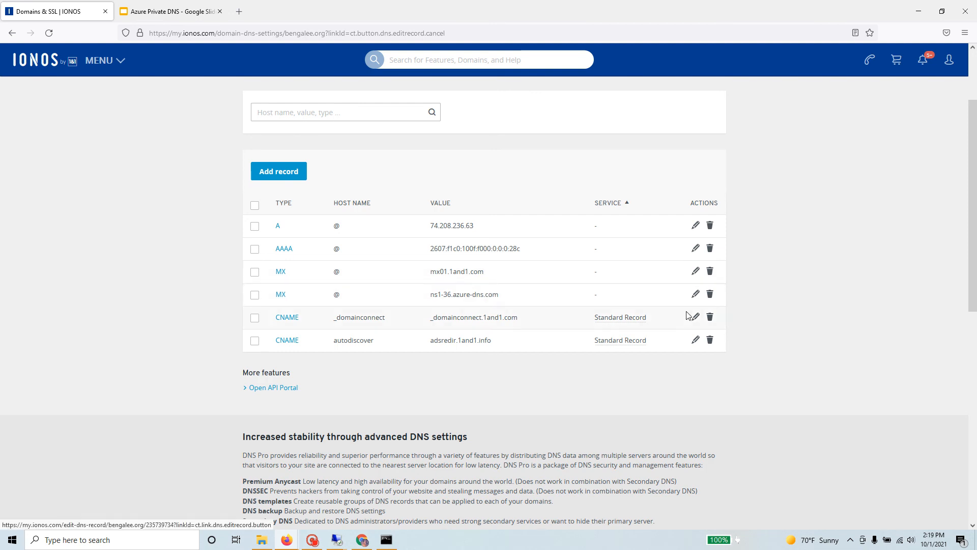
left_click(695, 295)
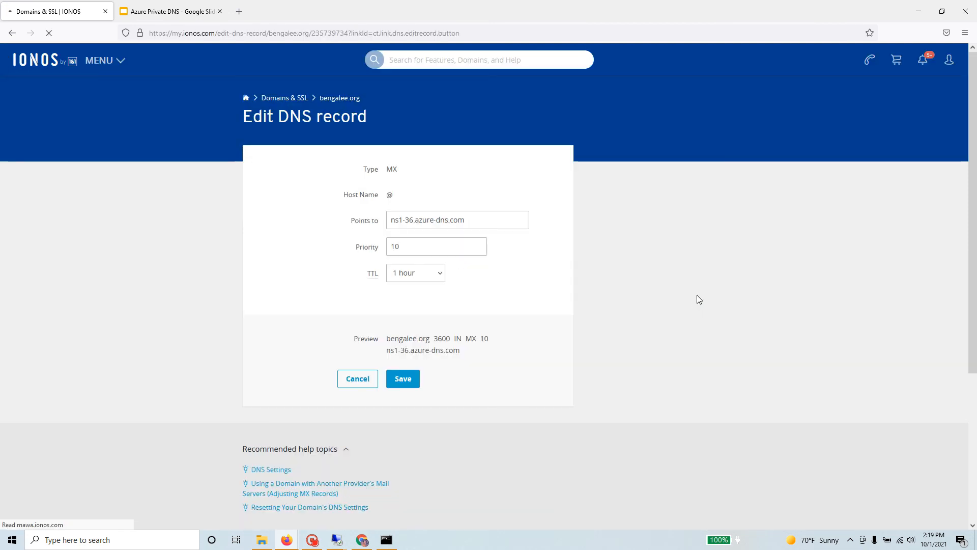
left_click(13, 33)
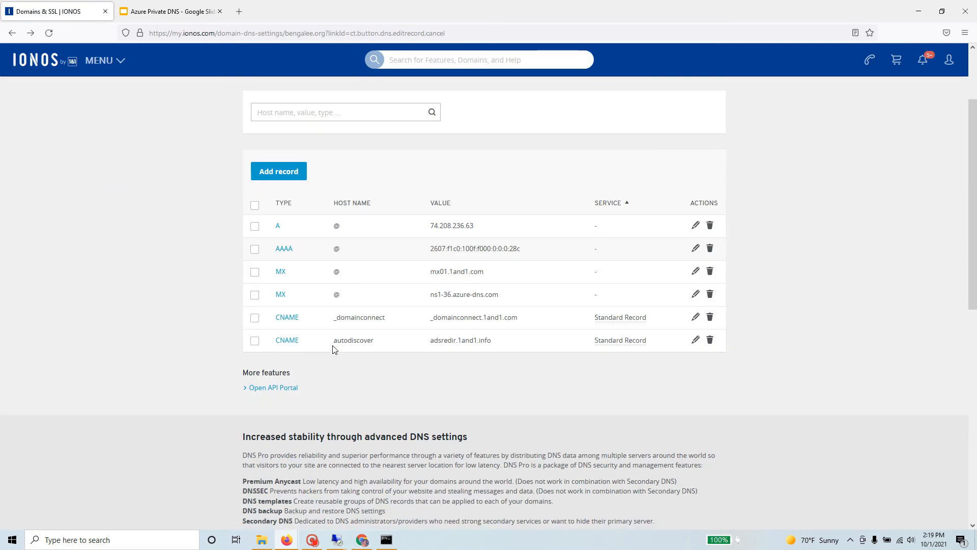
- Open the custom name server form for bengalee.org and set Name Server 1 to ns1-36.azure-dns.com
scroll(344, 382, "up", 1)
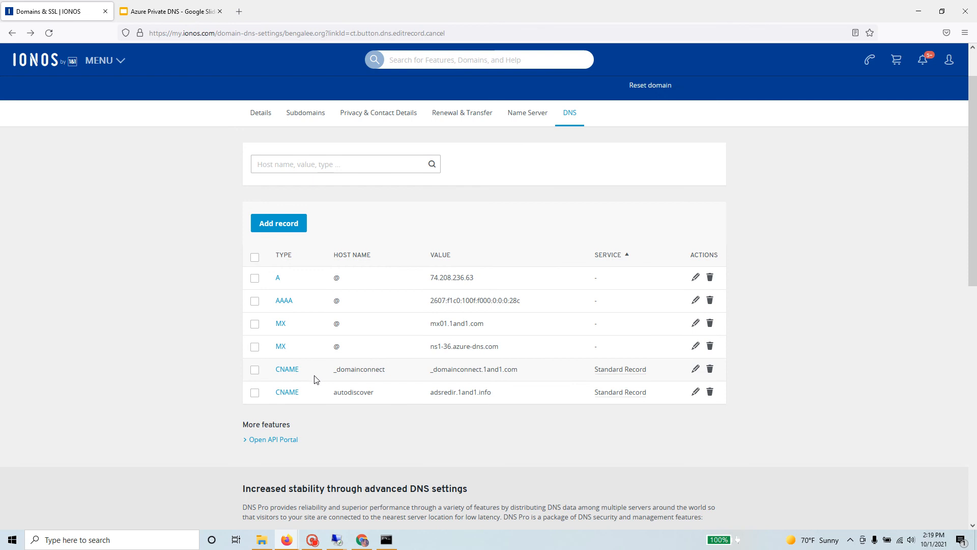
scroll(314, 379, "up", 1)
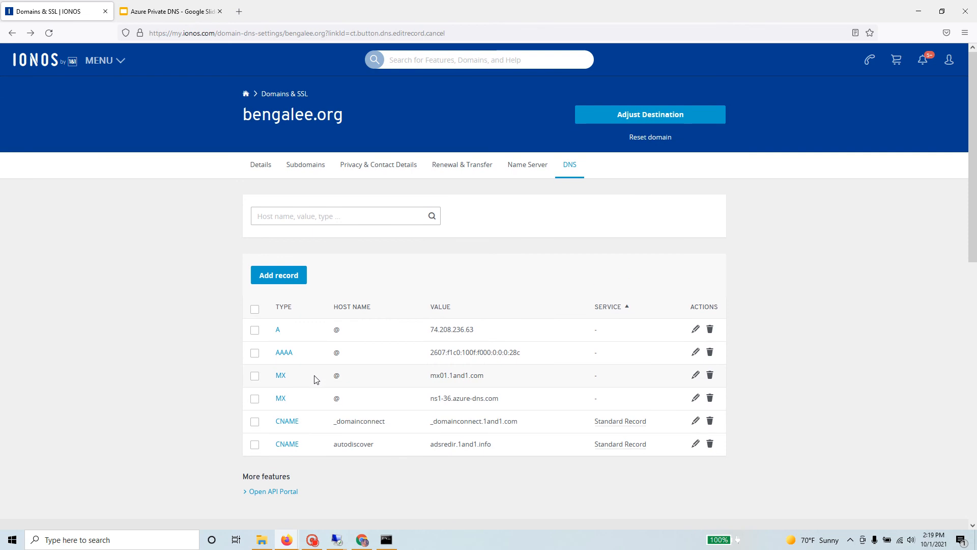
left_click(528, 164)
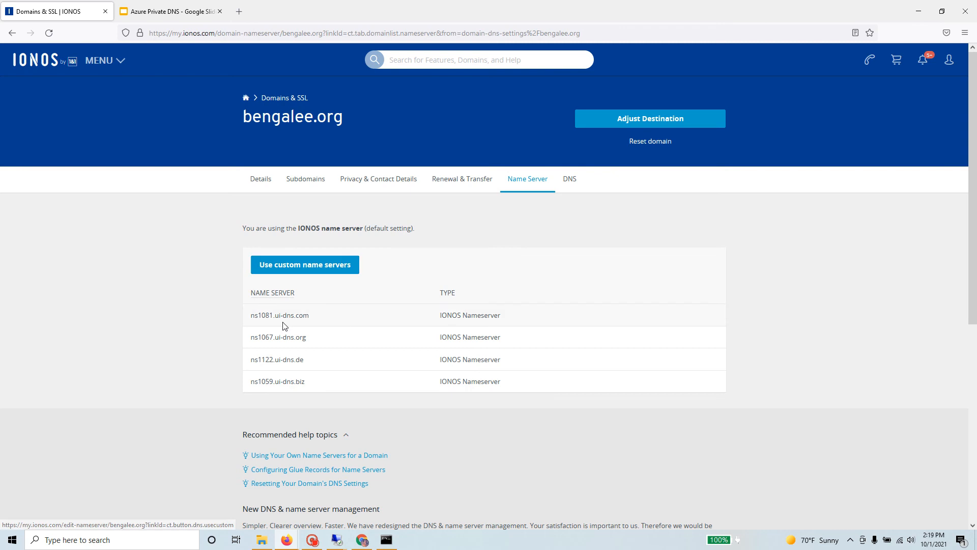
left_click(317, 269)
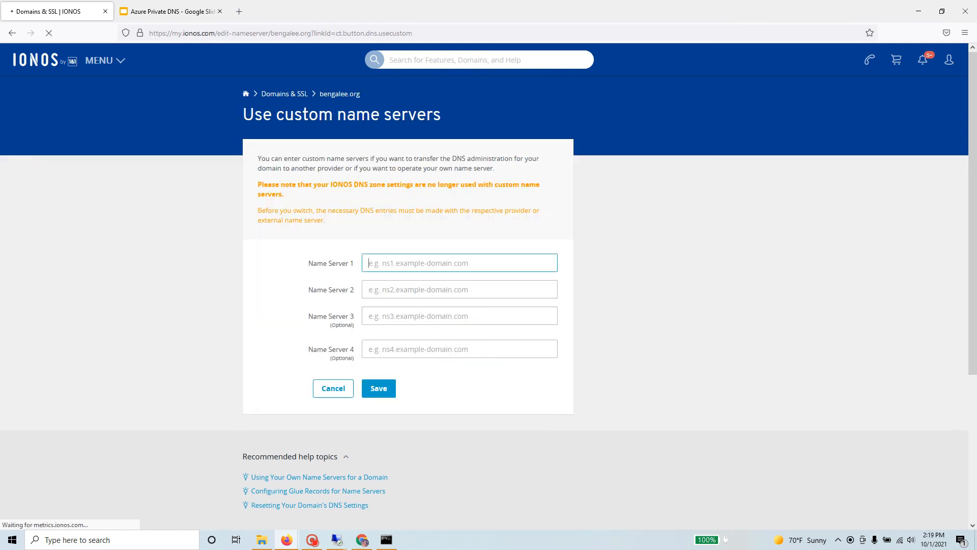
type("ns1-36.azure-dns.com.")
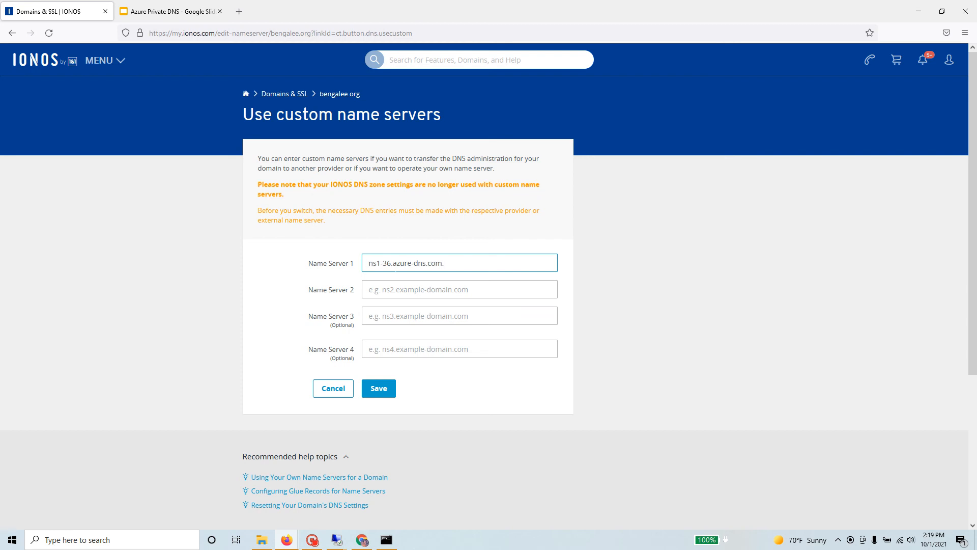
key("BackSpace")
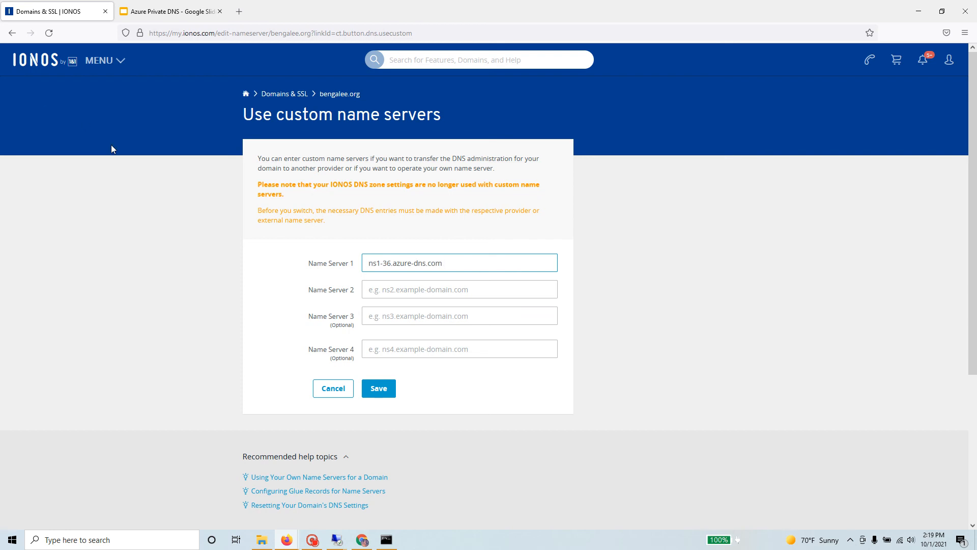
- Copy the second name server from the Azure DNS zone and set Name Server 2 in IONOS to ns2-36.azure-dns.net
key("alt+Tab")
key("alt+Tab")
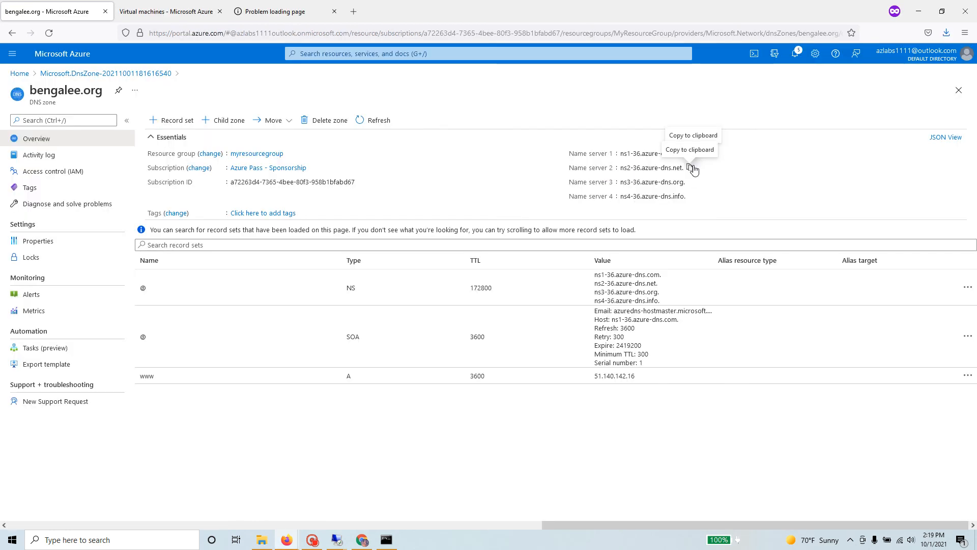
left_click(693, 169)
key("alt+Tab")
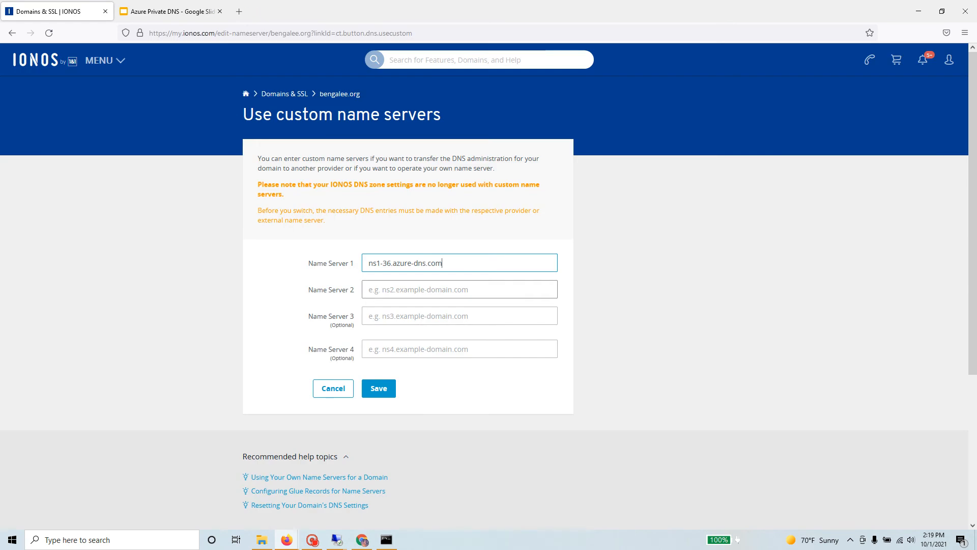
key("Tab")
key("ctrl+v")
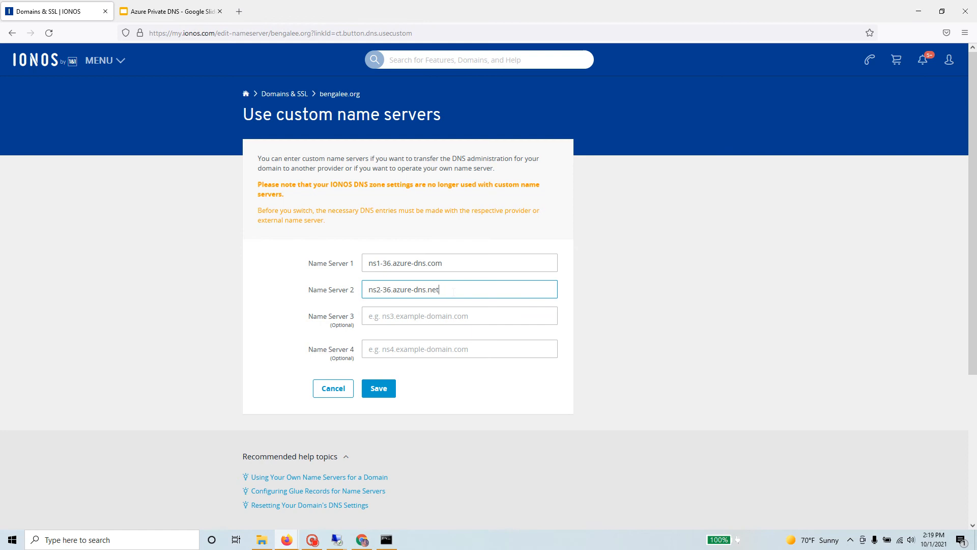
- Copy the third name server from the Azure DNS zone and set Name Server 3 in IONOS to ns3-36.azure-dns.org
key("alt+Tab")
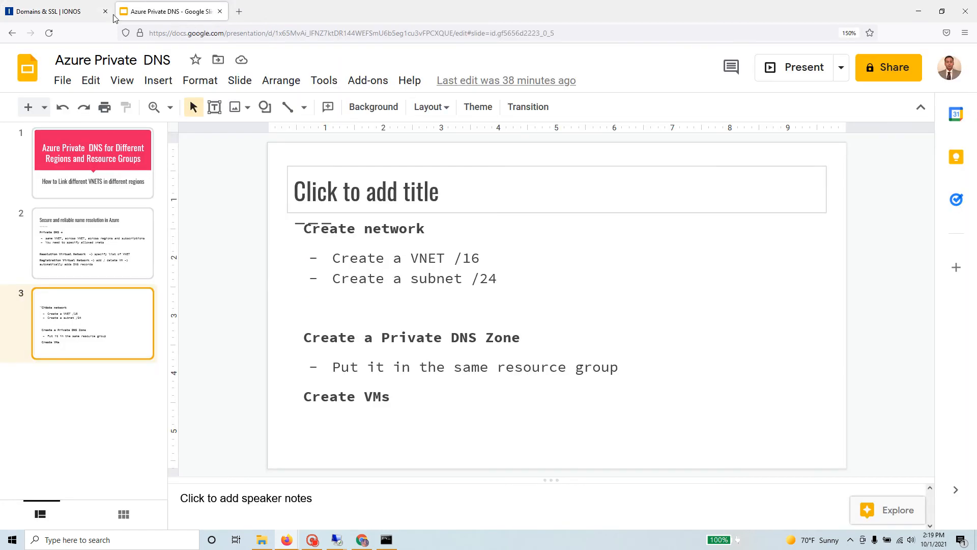
key("alt+Tab")
key("alt+Tab")
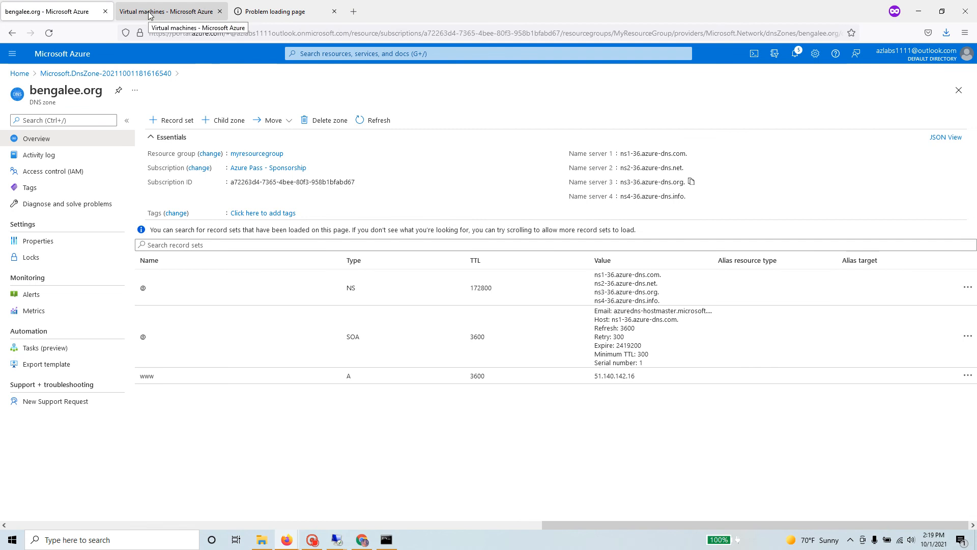
key("alt+Tab")
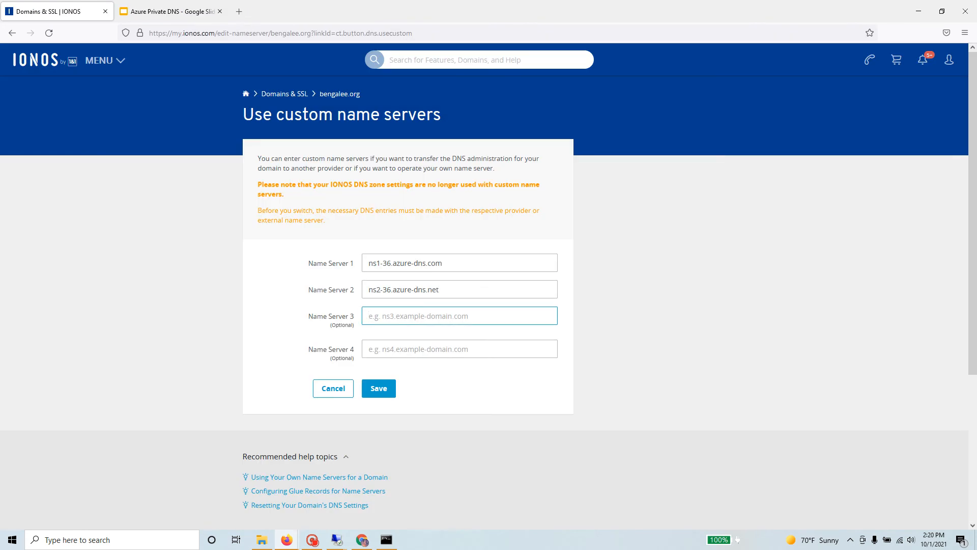
key("ctrl+v")
- Copy the fourth Azure name server, set Name Server 4 in IONOS to ns4-36.azure-dns.info and save the custom name servers
key("alt+Tab")
left_click(692, 197)
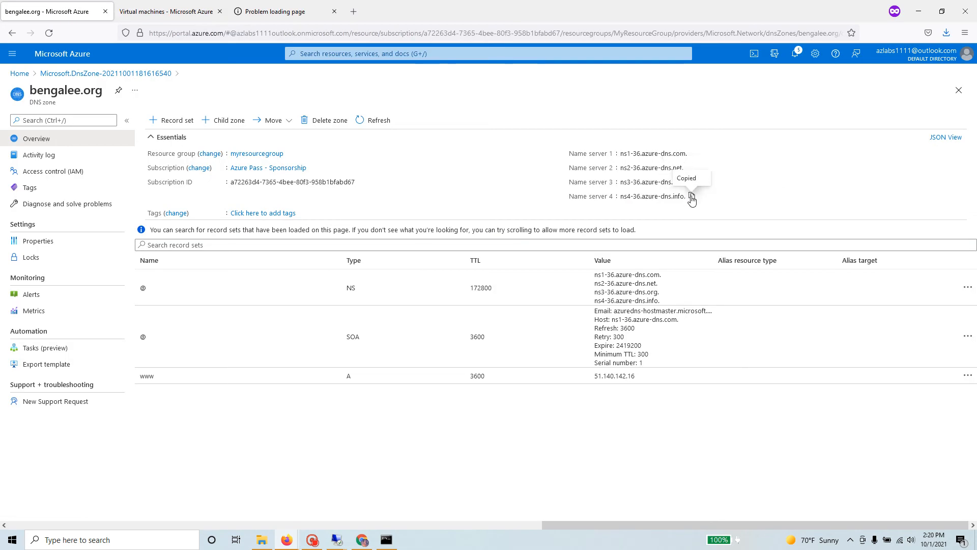
key("alt+Tab")
left_click(523, 348)
key("ctrl+v")
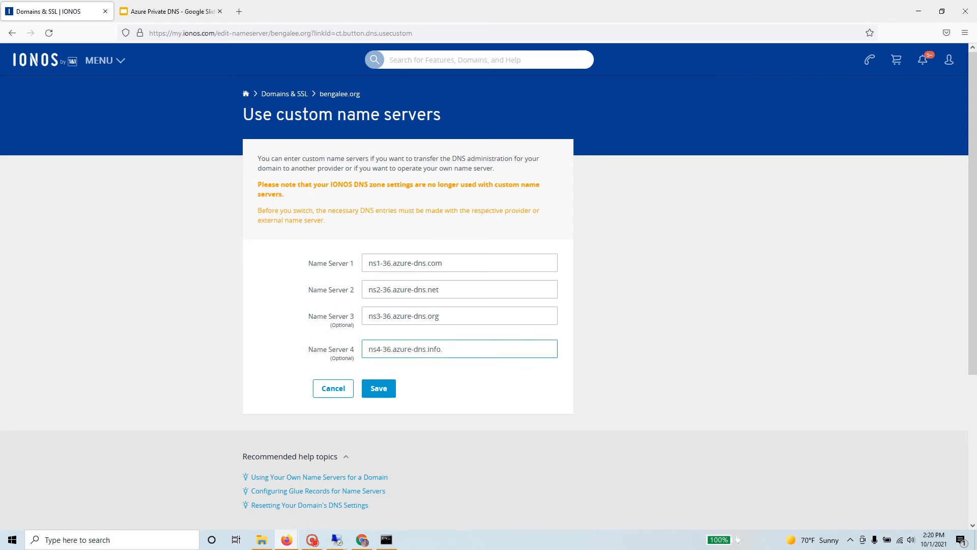
left_click(379, 389)
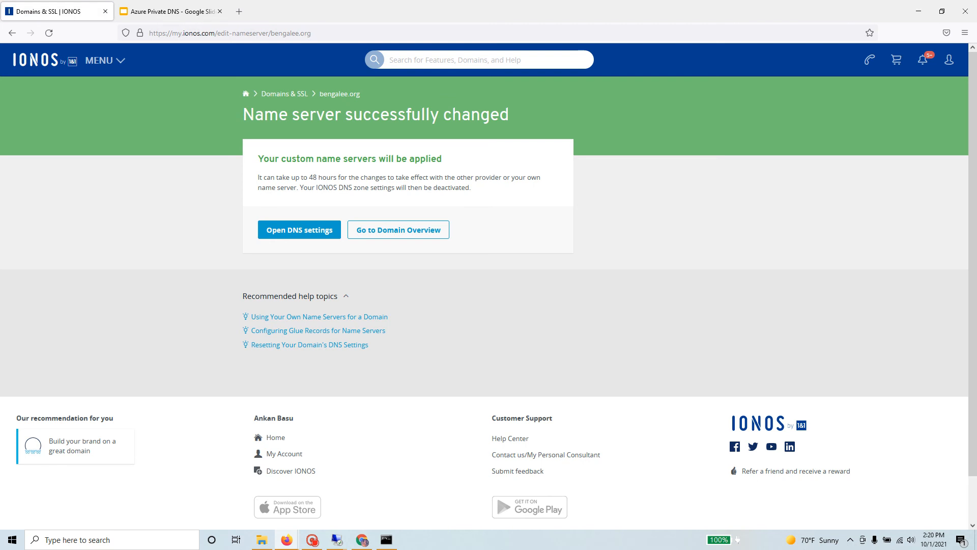
- Examine the notice on when bengalee.org's custom name servers take effect, and return to the Azure portal window
left_click_drag(257, 178, 493, 196)
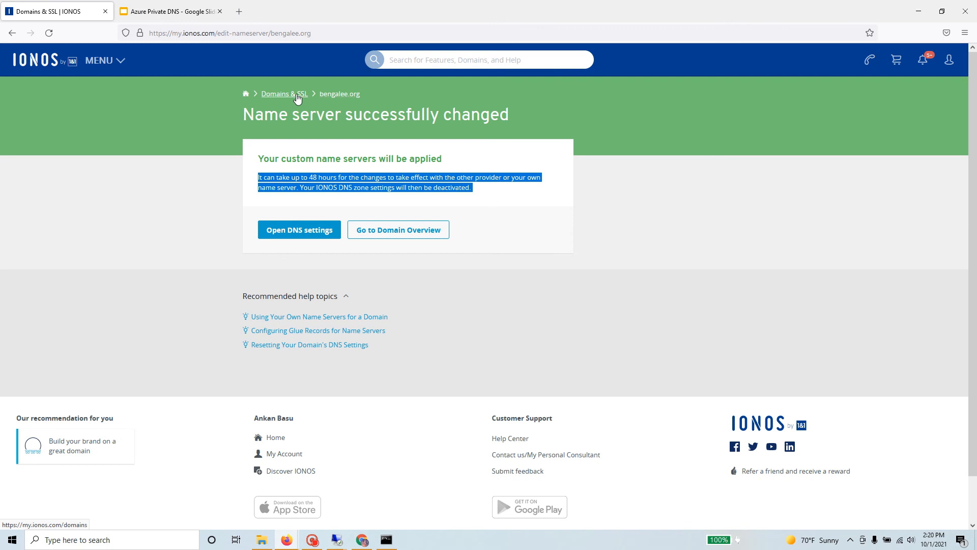
left_click_drag(361, 96, 319, 99)
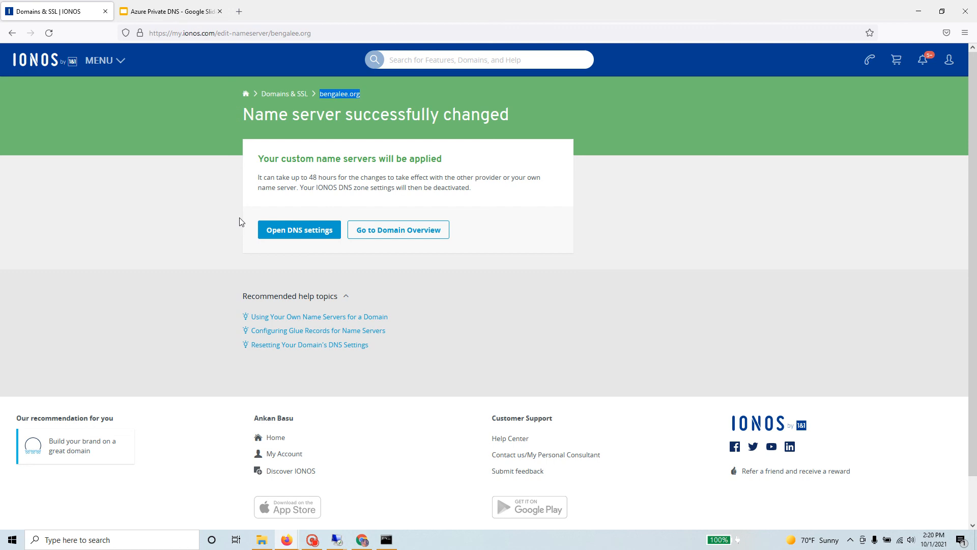
key("alt+Tab")
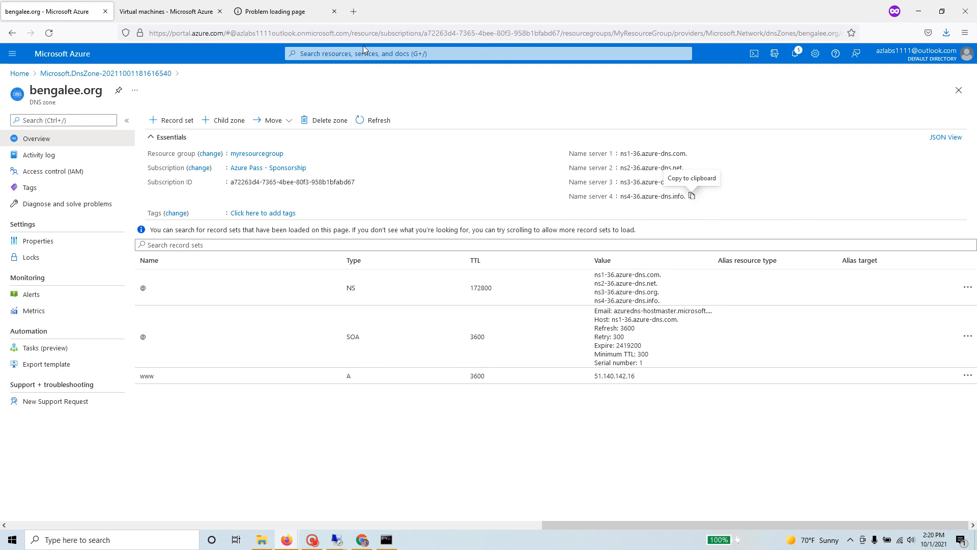
- Search the web in a new browser tab for "IIS install coomand powershell"
left_click(354, 11)
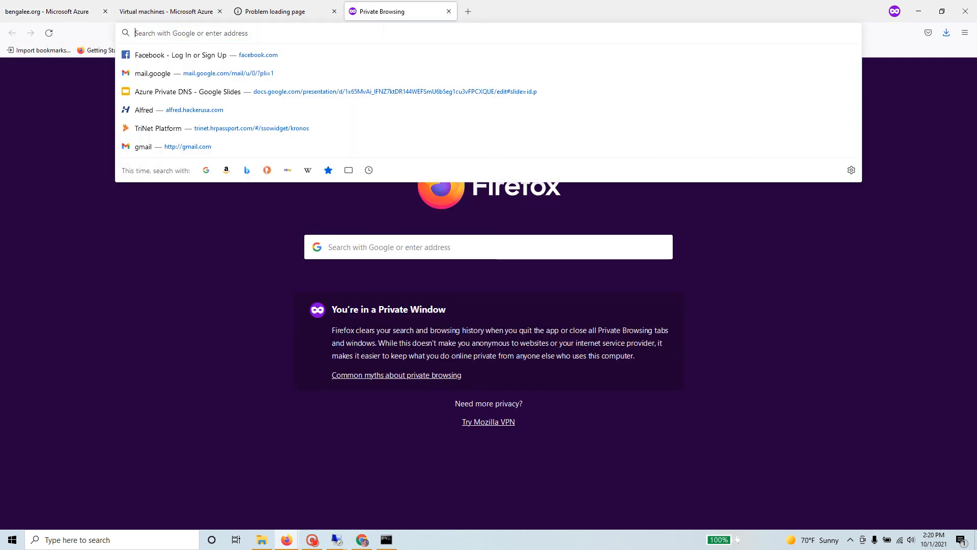
type("IIS install ")
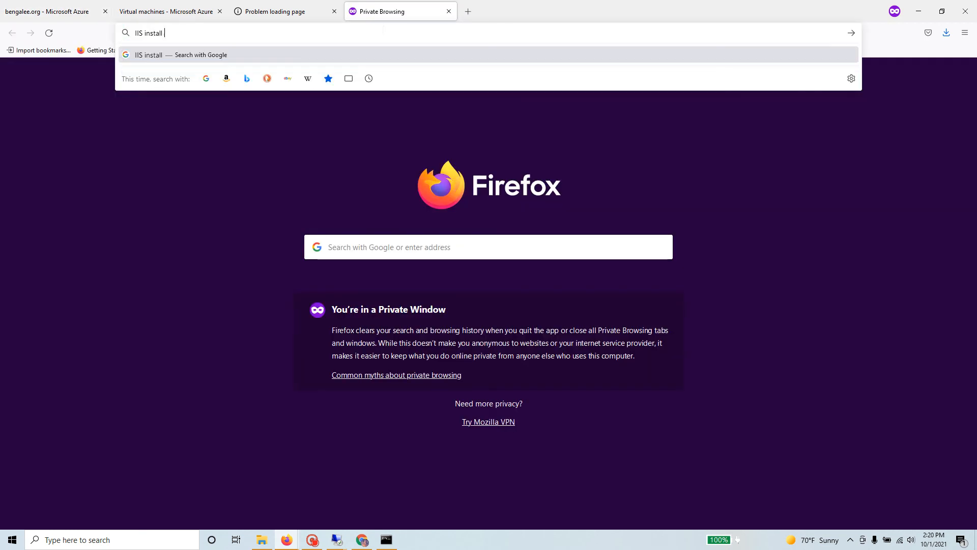
type("coomand")
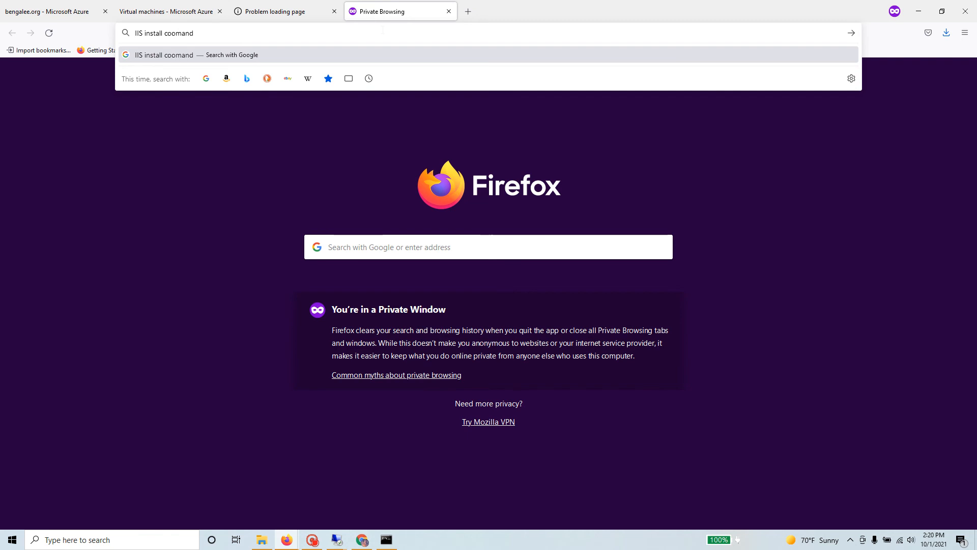
type(" powershell")
key("Return")
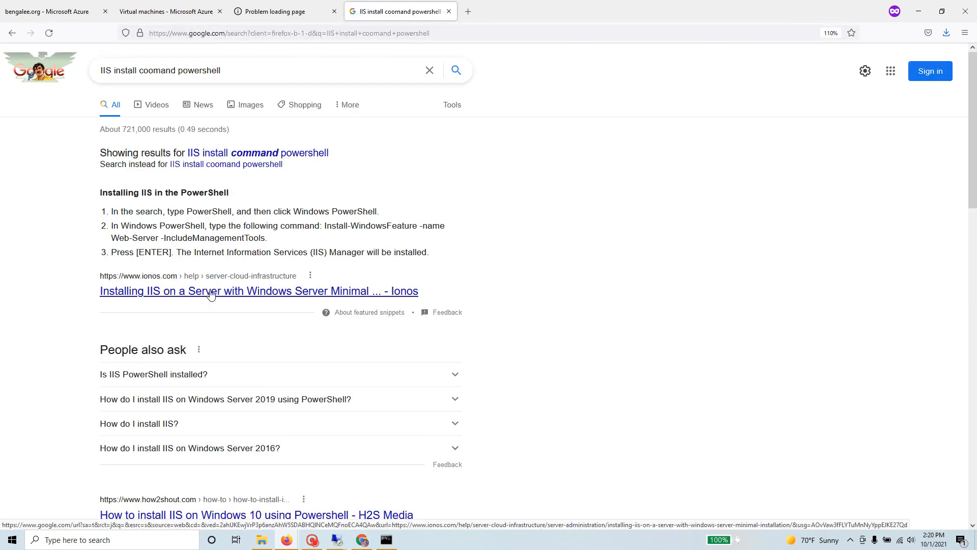
- Open the IONOS article on installing IIS and copy its PowerShell command Install-WindowsFeature -name Web-Server -IncludeManagementTools
left_click(211, 295)
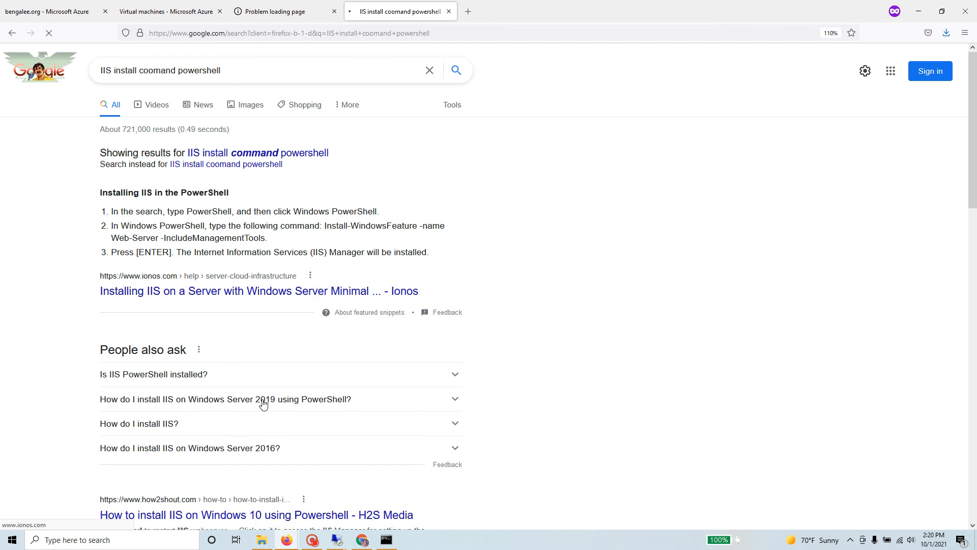
scroll(214, 277, "down", 3)
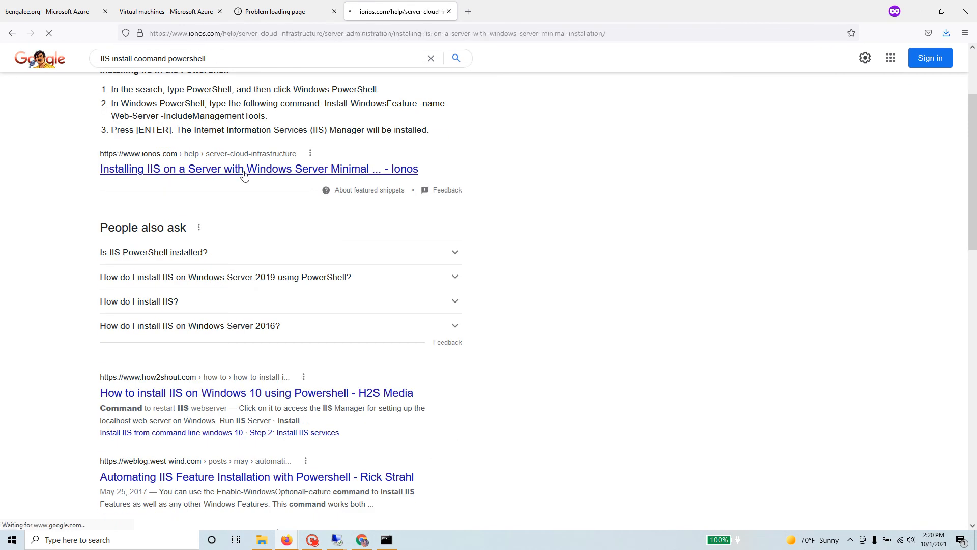
scroll(411, 343, "down", 4)
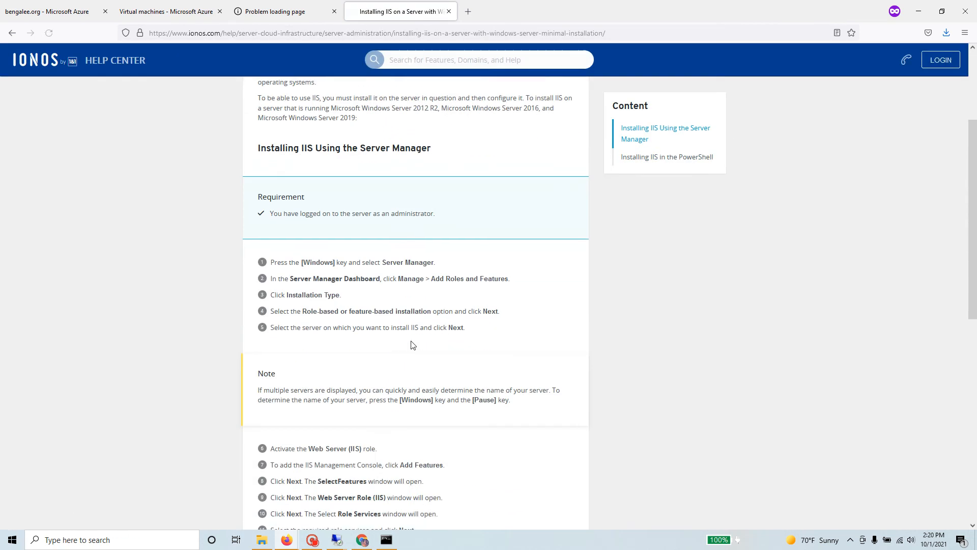
scroll(413, 345, "down", 5)
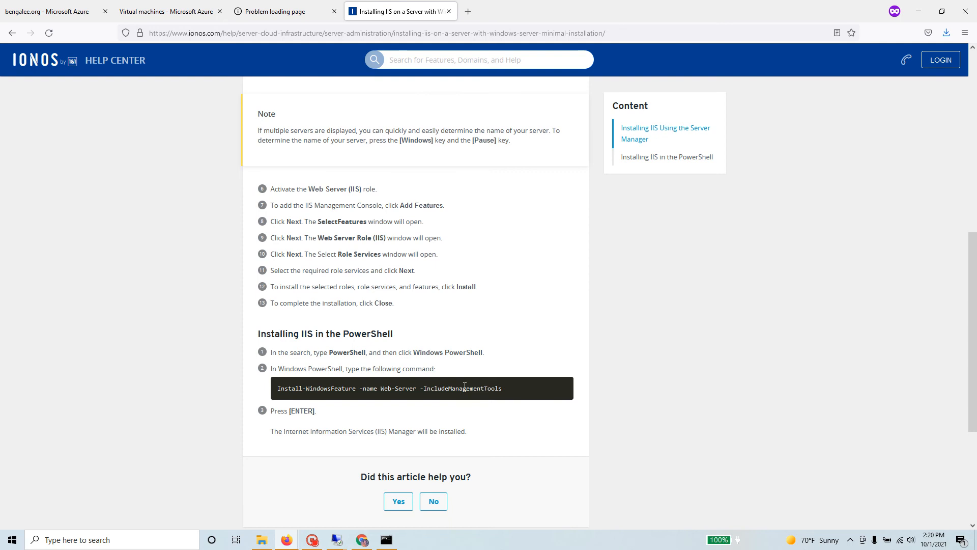
triple_click(465, 385)
right_click(509, 395)
left_click(515, 400)
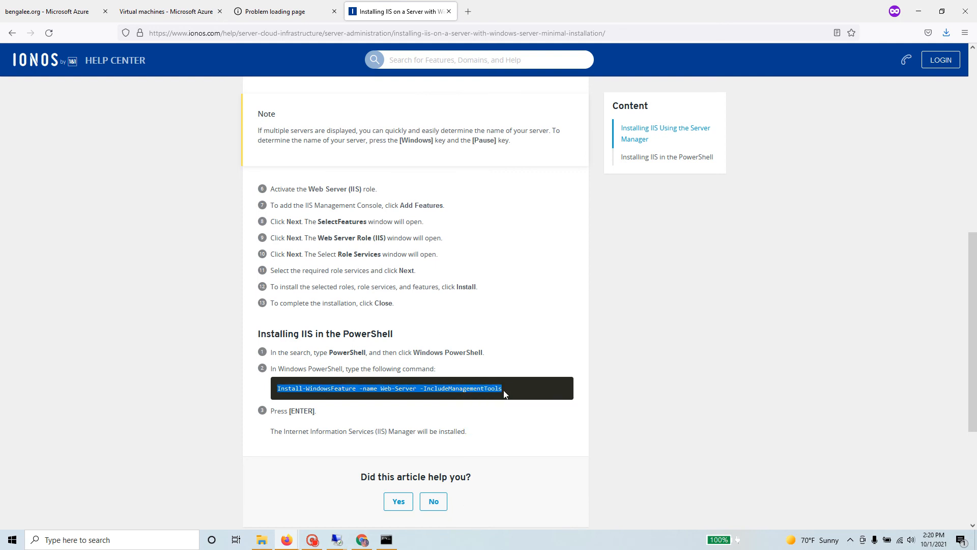
- Open the Remote Desktop Connection dialog and copy the server address 51.140.142.16 from the browser tab whose page timed out
left_click(336, 539)
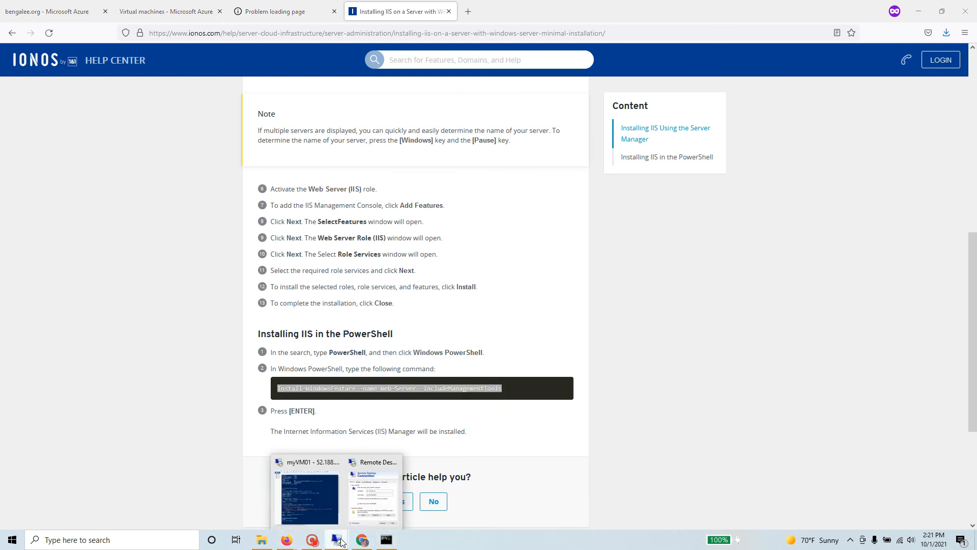
mouse_move(301, 499)
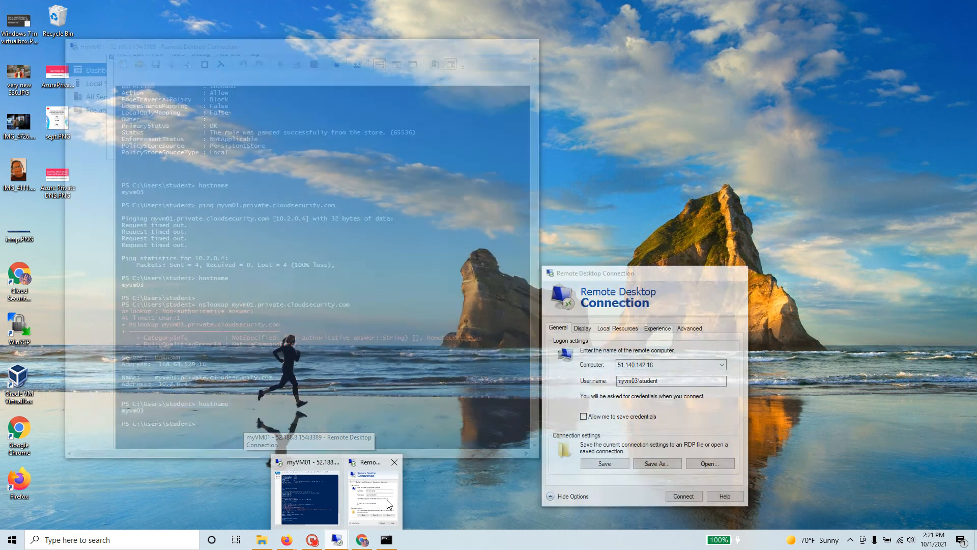
left_click(357, 508)
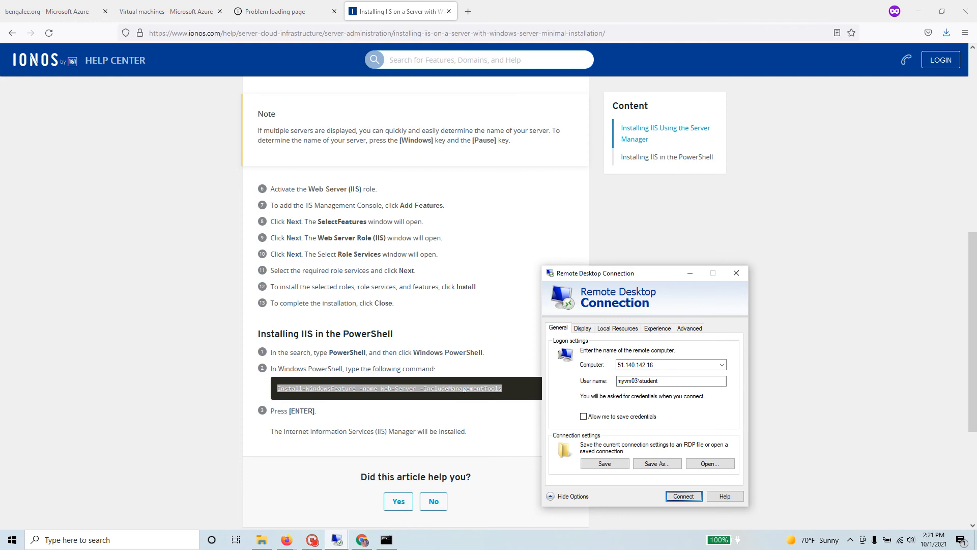
left_click(285, 11)
left_click(157, 32)
right_click(168, 34)
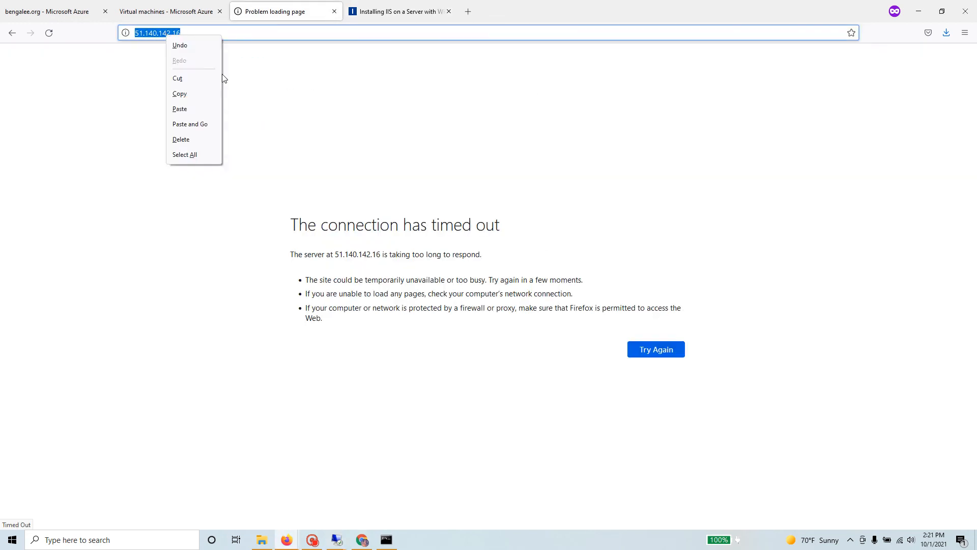
left_click(193, 92)
key("alt+Tab")
left_click_drag(673, 365, 605, 380)
key("ctrl+v")
key("BackSpace")
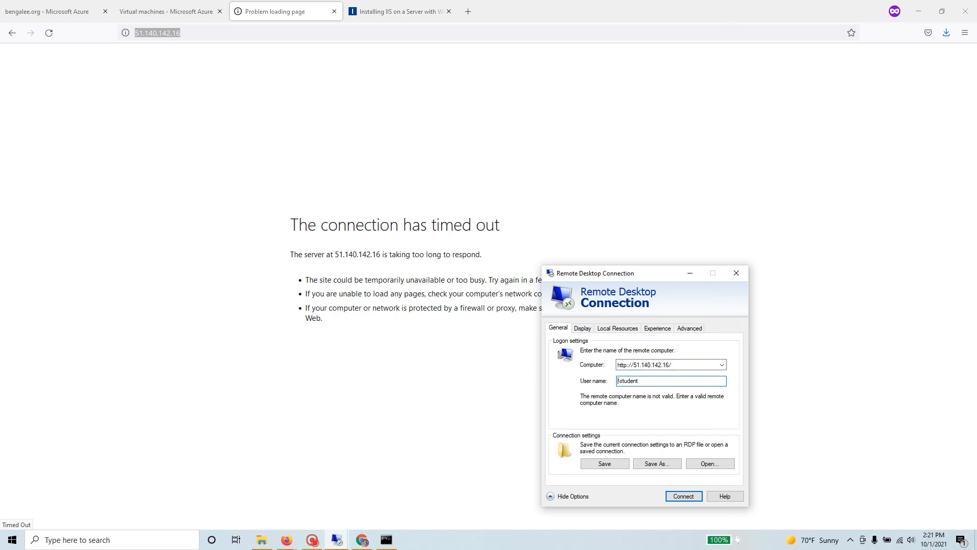
key("Delete")
left_click(690, 365)
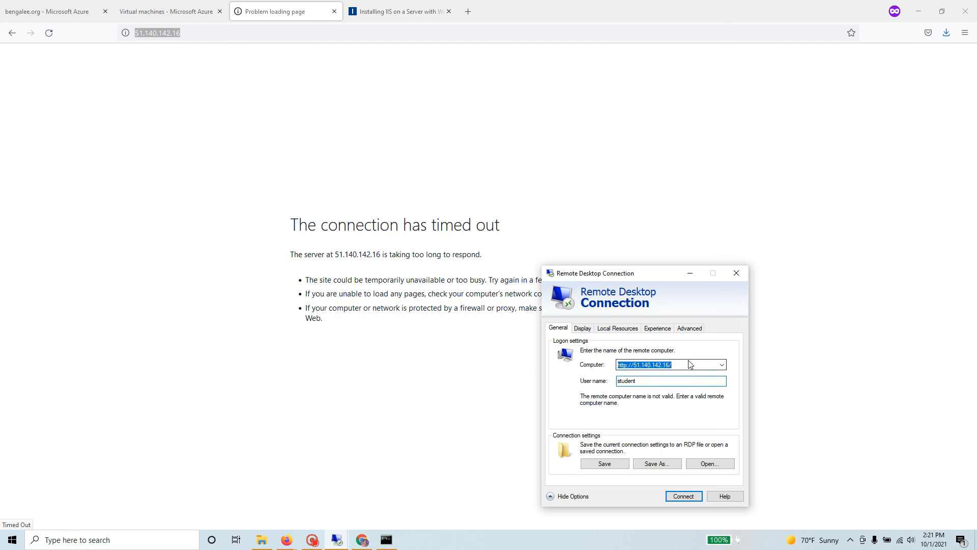
left_click(690, 365)
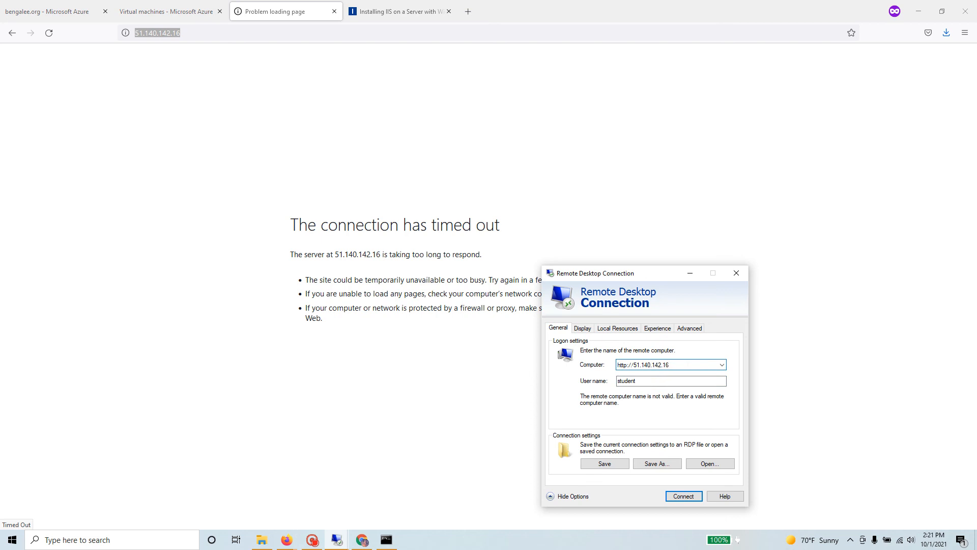
left_click_drag(632, 364, 609, 370)
key("BackSpace")
left_click(620, 365)
key("BackSpace")
- Reload 51.140.142.16 in the browser and return to the Remote Desktop Connection dialog
left_click(290, 33)
key("Return")
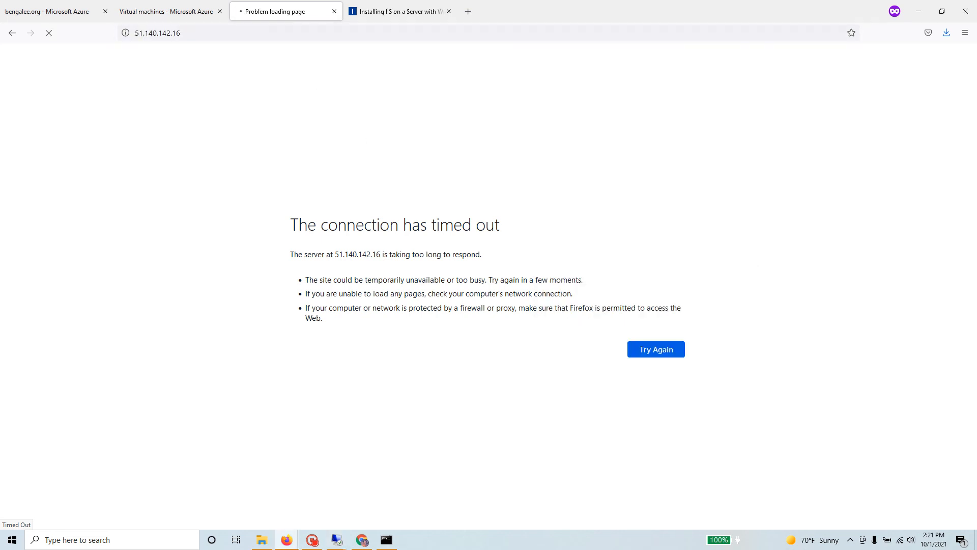
key("alt+Tab")
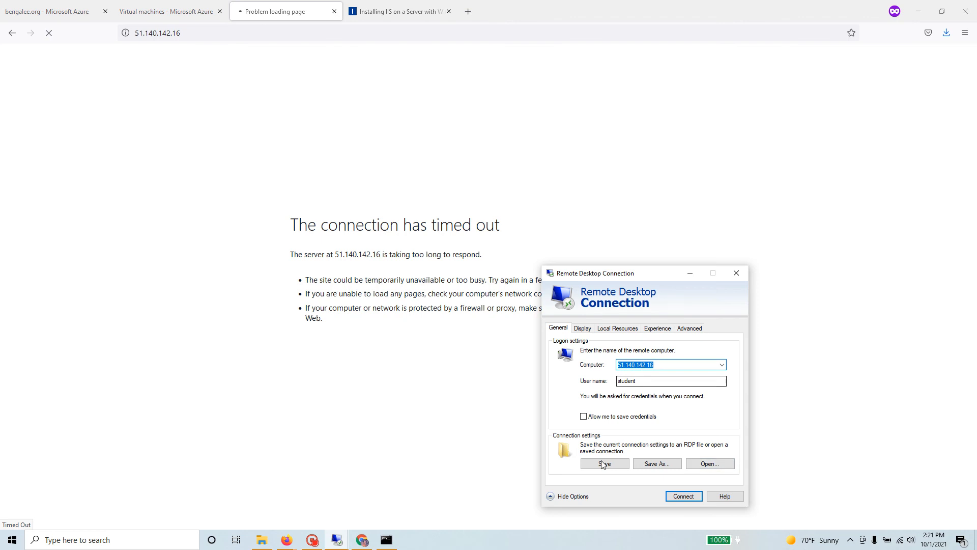
- Connect to 51.140.142.16, enter the student account's password and accept the unverified certificate
left_click(689, 496)
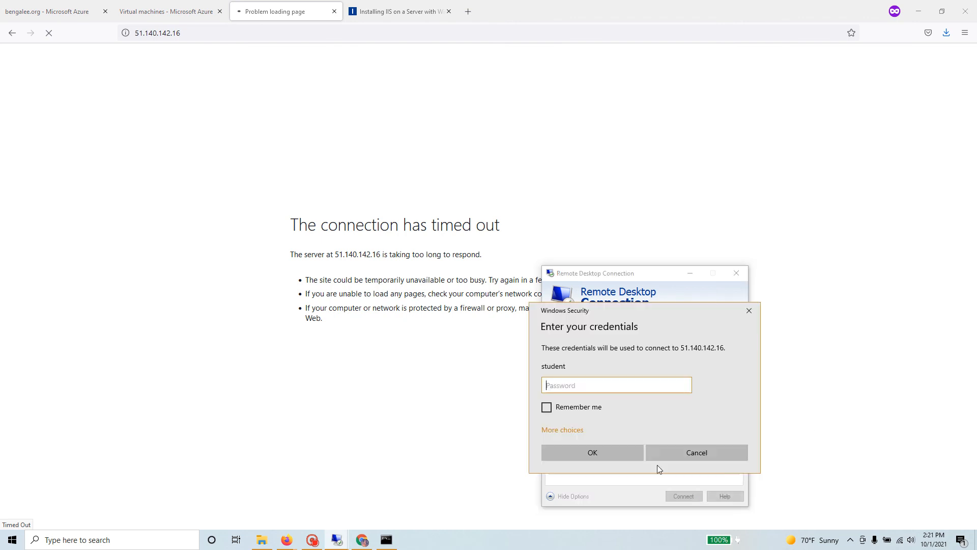
type("•")
key("BackSpace")
type("•••••••••••••")
key("Return")
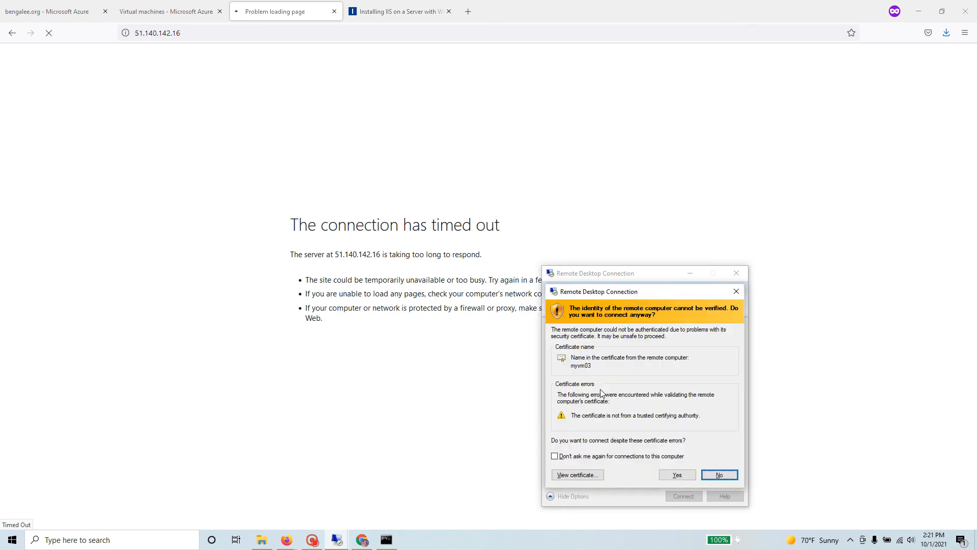
left_click(677, 474)
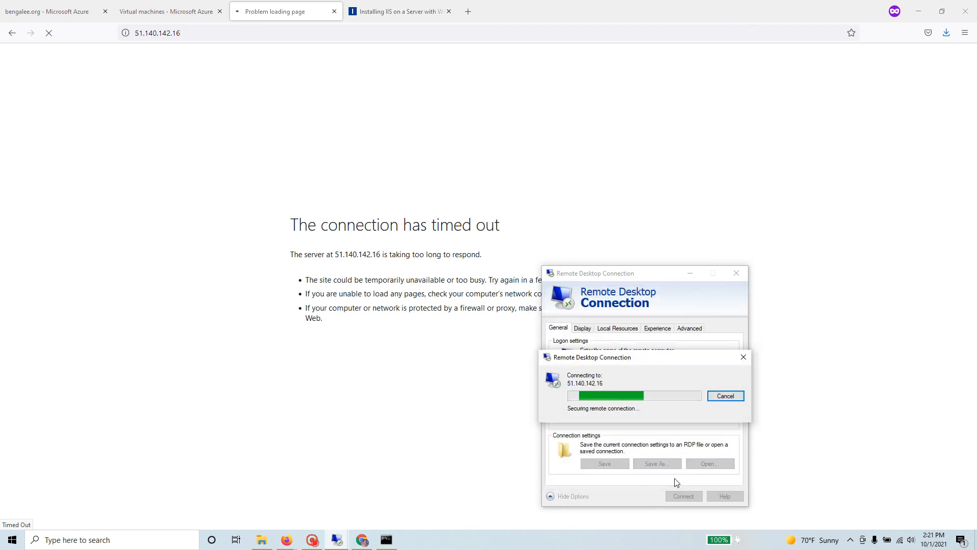
- Copy the PowerShell installation command from the IONOS article and switch to the 51.140.142.16 remote session
left_click(379, 15)
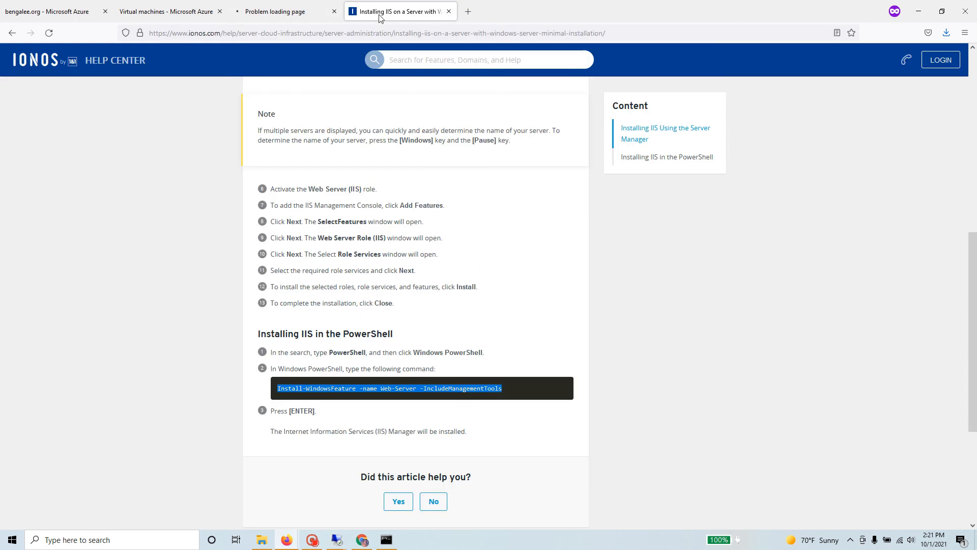
right_click(298, 392)
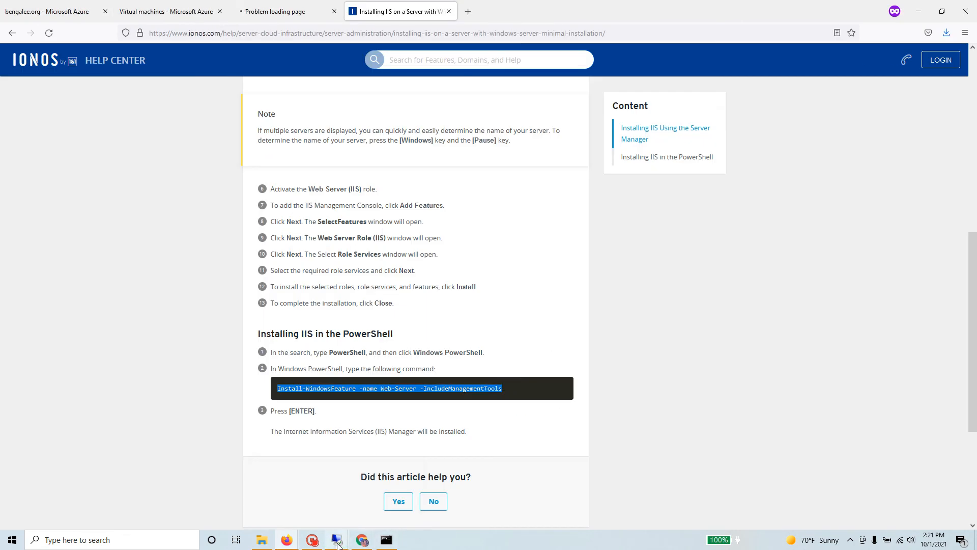
mouse_move(337, 540)
left_click(375, 498)
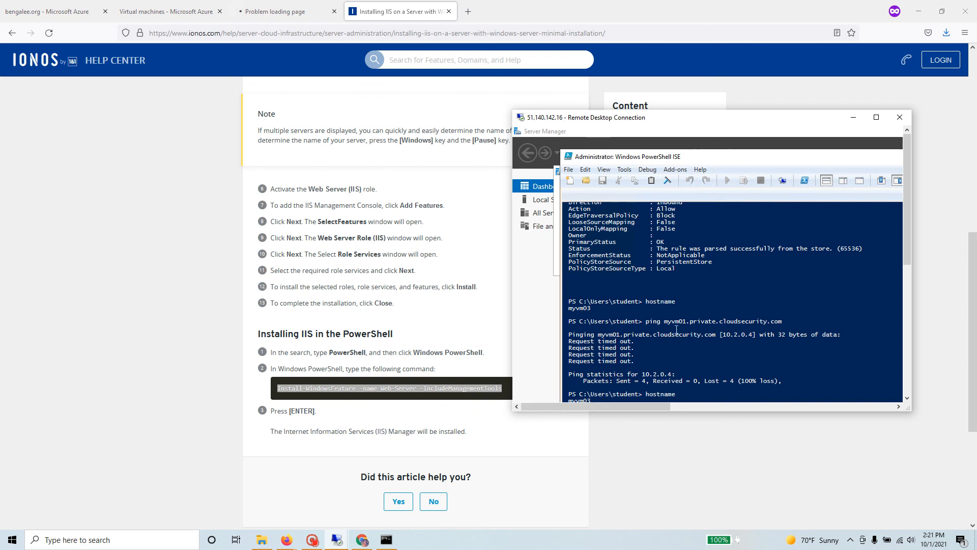
- Maximize PowerShell ISE in the remote session and run hostname at the prompt to identify the server
left_click_drag(677, 158, 616, 170)
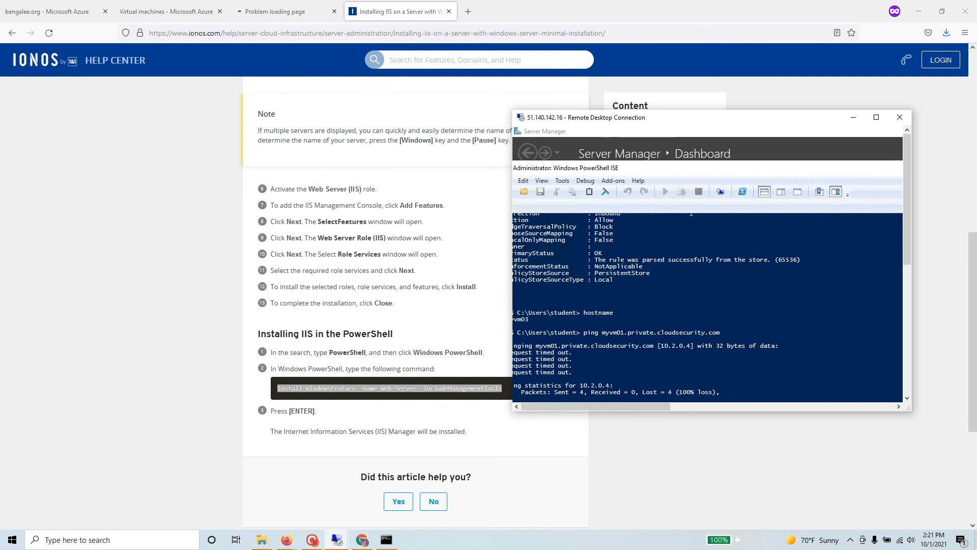
double_click(744, 169)
scroll(865, 261, "down", 3)
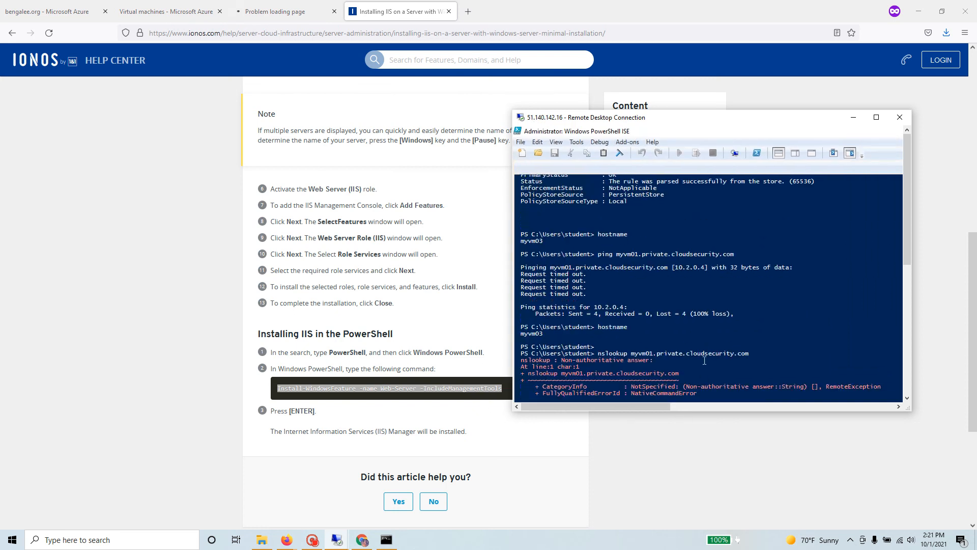
left_click_drag(906, 264, 895, 372)
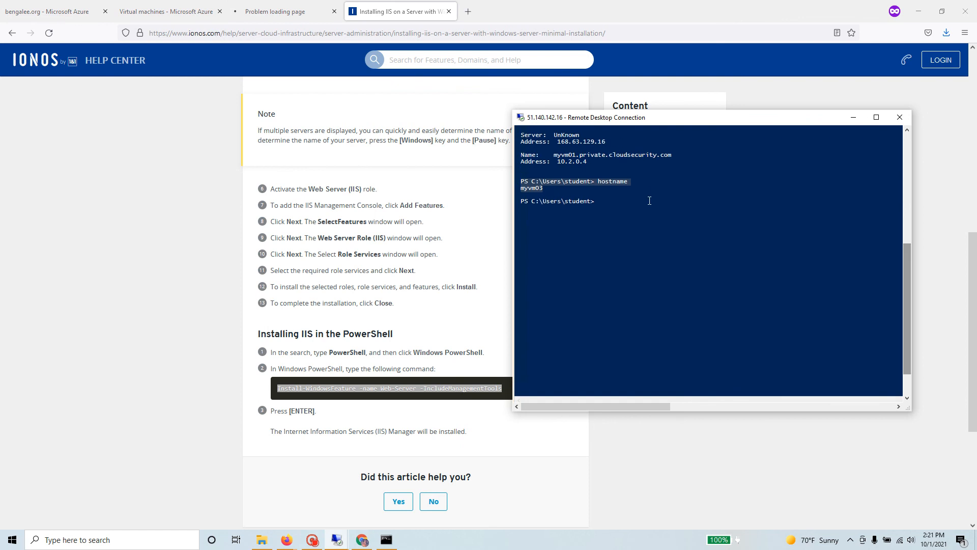
type("hostna")
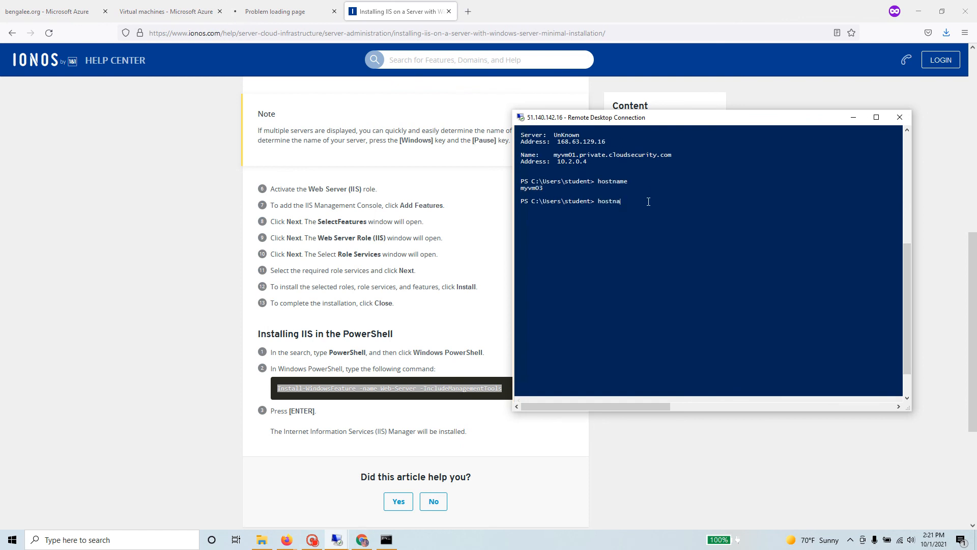
type("me")
key("Return")
left_click_drag(544, 211, 523, 210)
left_click(612, 218)
- Recopy the IONOS article's command and run Install-WindowsFeature -name Web-Server -IncludeManagementTools in the remote PowerShell ISE
right_click(634, 229)
left_click(672, 257)
left_click(282, 14)
left_click(400, 13)
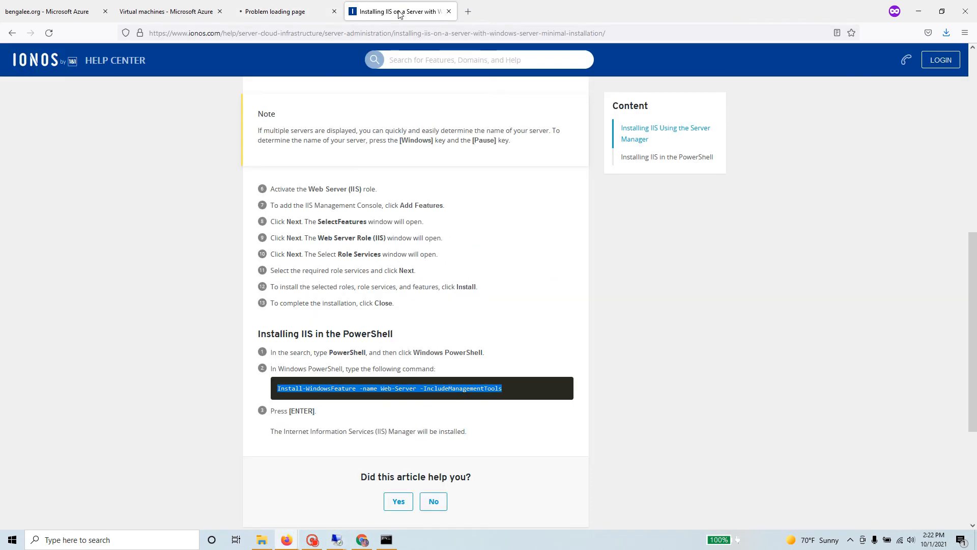
right_click(330, 399)
left_click(357, 401)
key("alt+Tab")
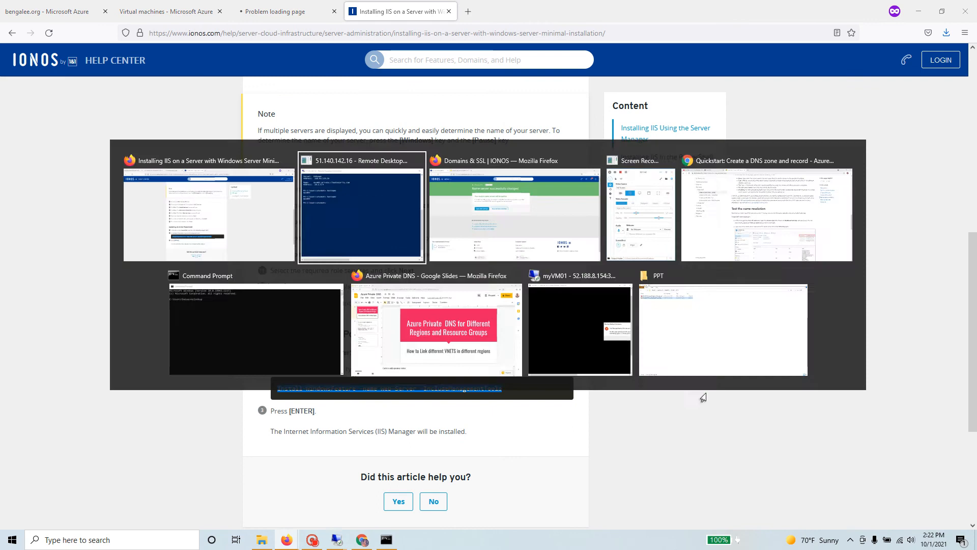
right_click(644, 246)
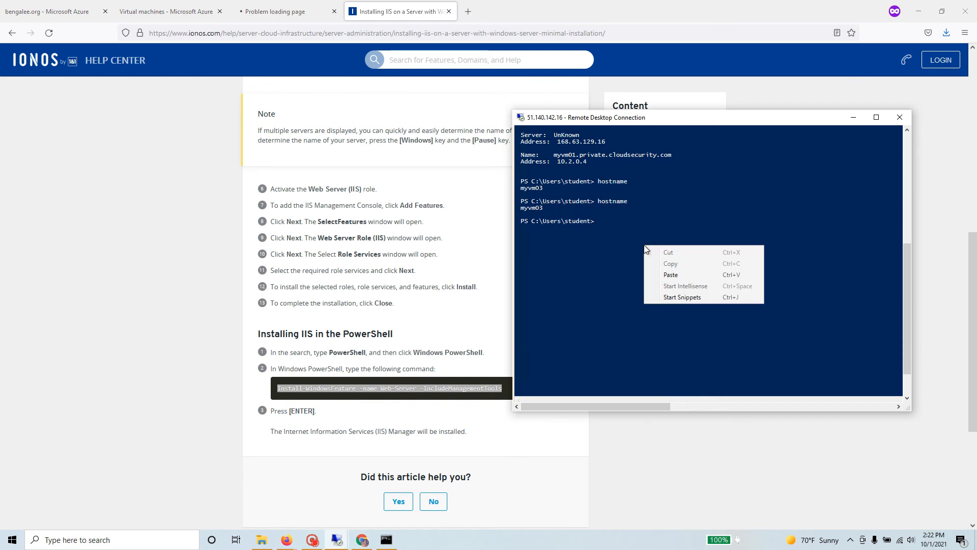
left_click(671, 275)
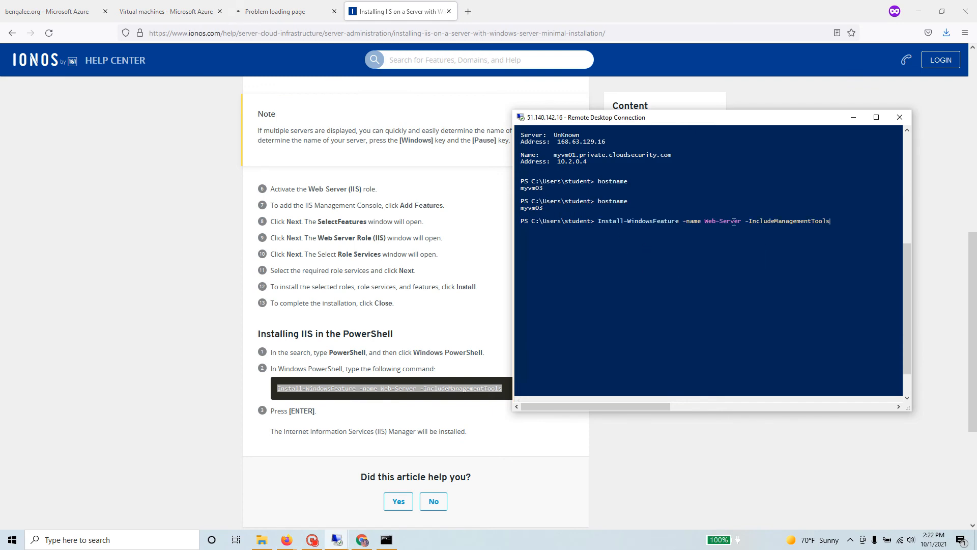
left_click_drag(747, 223, 831, 222)
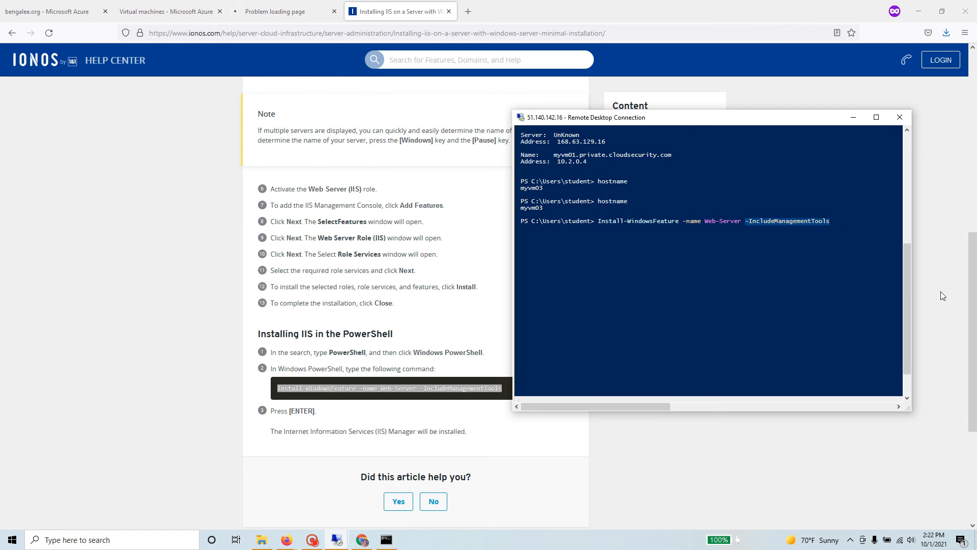
key("Return")
- Enlarge and move the remote session window, and examine the progress and result of the IIS installation
left_click(721, 238)
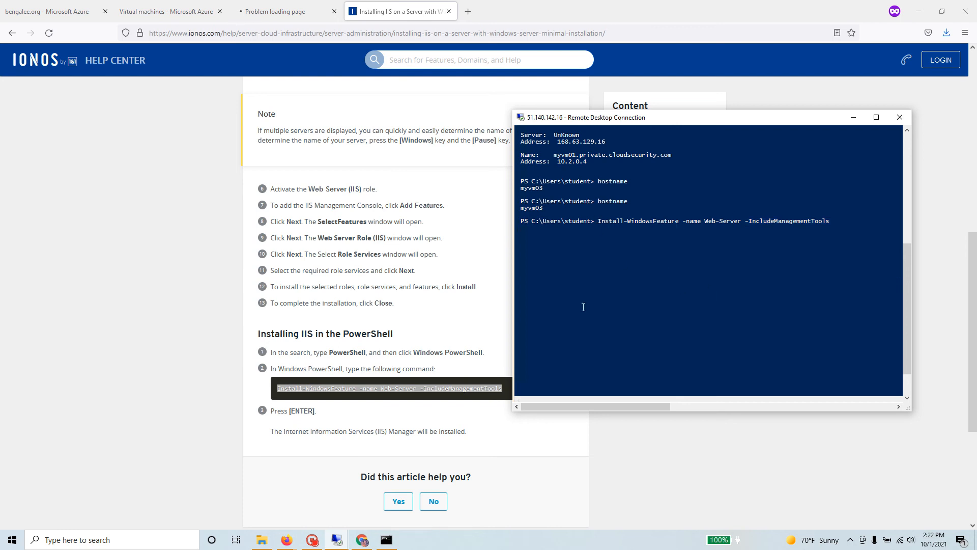
left_click_drag(633, 406, 802, 320)
scroll(646, 287, "up", 3)
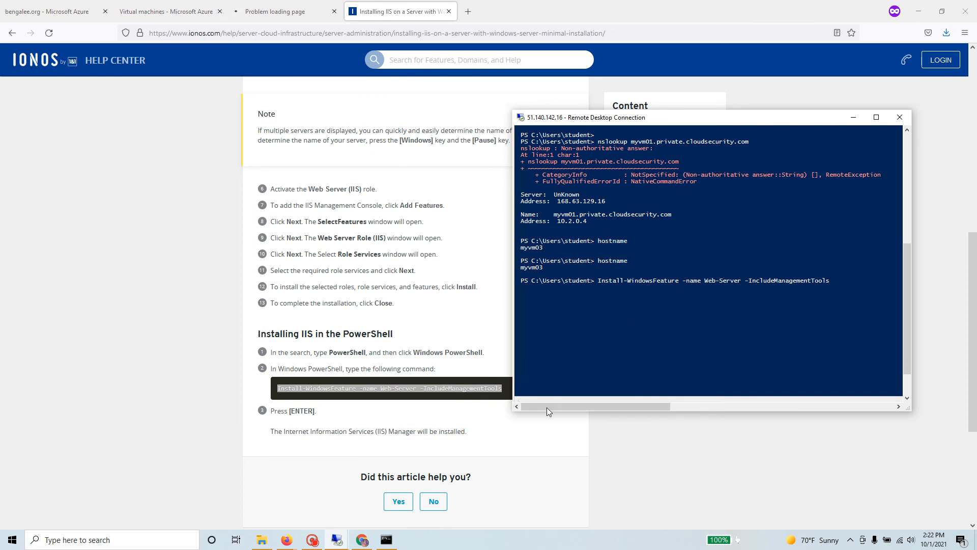
left_click_drag(909, 286, 905, 131)
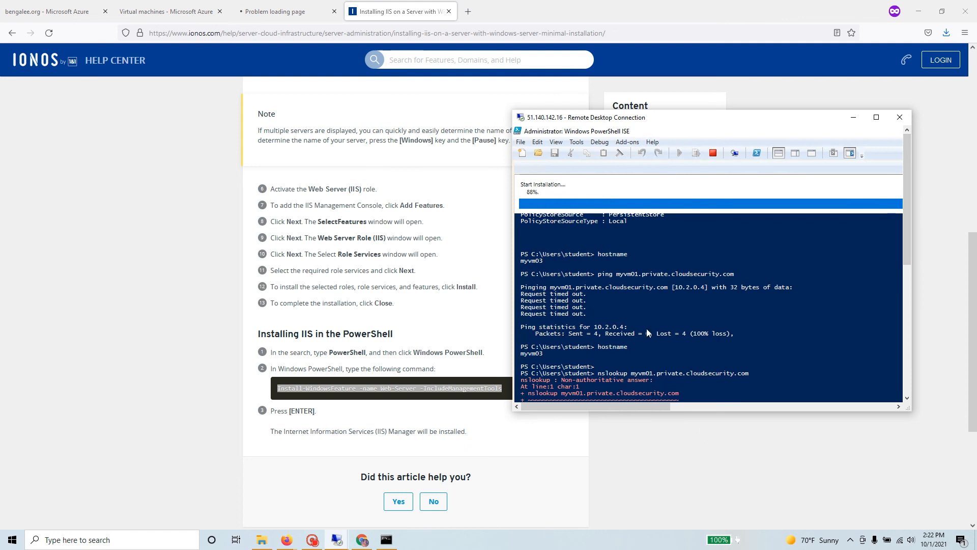
left_click(701, 407)
left_click_drag(692, 407, 613, 407)
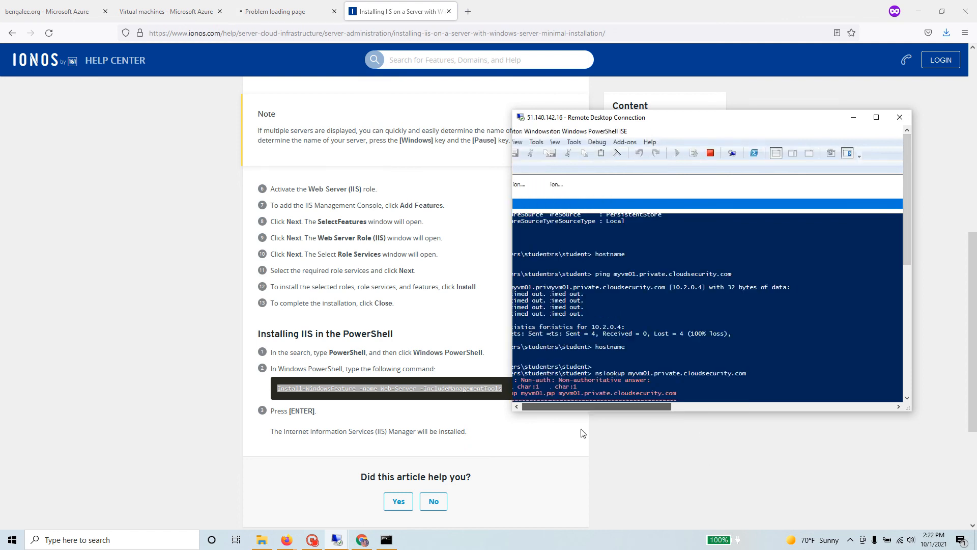
left_click_drag(690, 413, 690, 517)
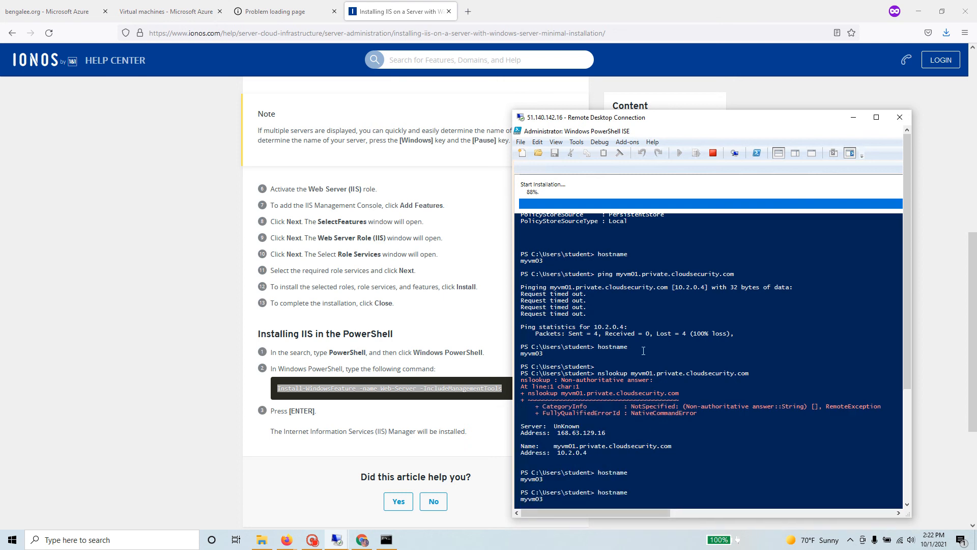
scroll(630, 286, "up", 2)
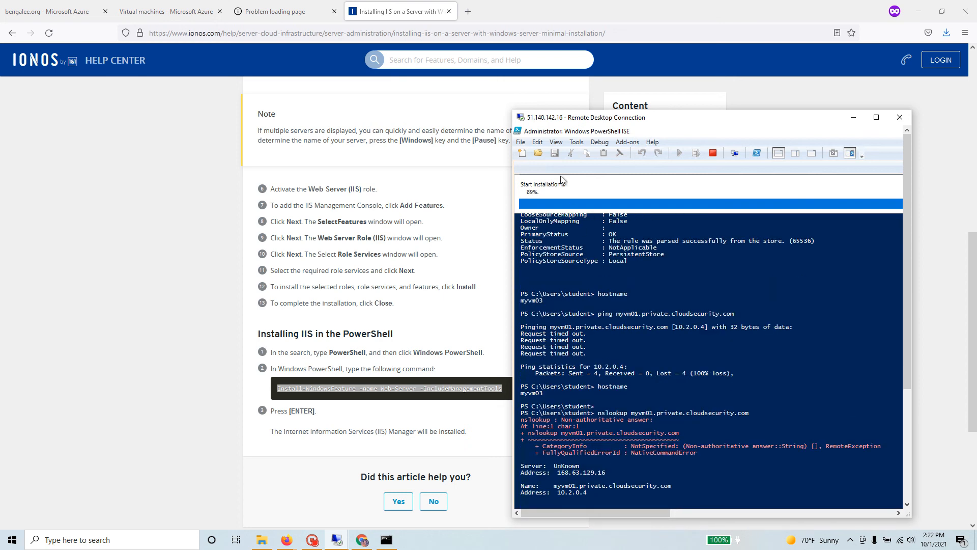
left_click_drag(605, 110, 593, 38)
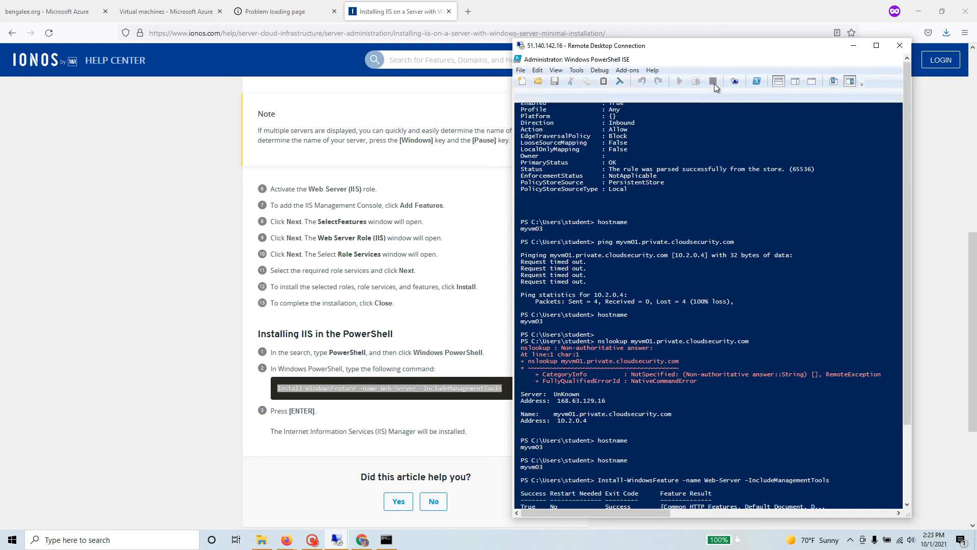
scroll(678, 371, "down", 5)
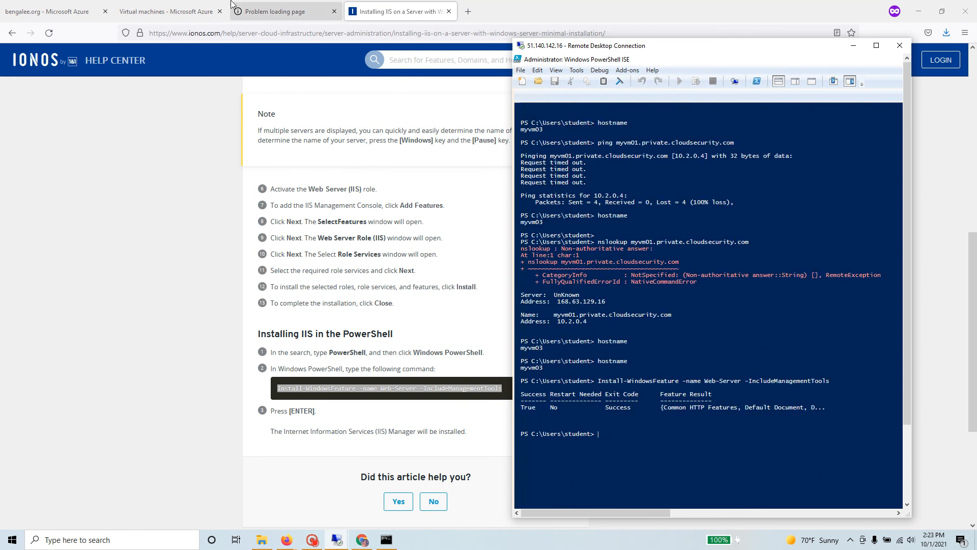
- Retry loading 51.140.142.16 in the browser tab with the failed page to test the new web server
left_click(277, 13)
left_click(266, 34)
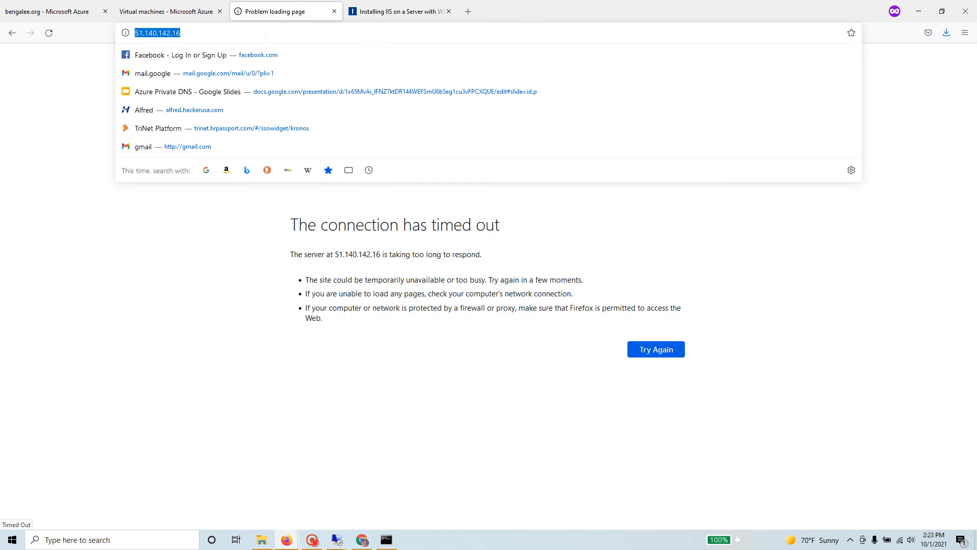
left_click(266, 36)
key("Return")
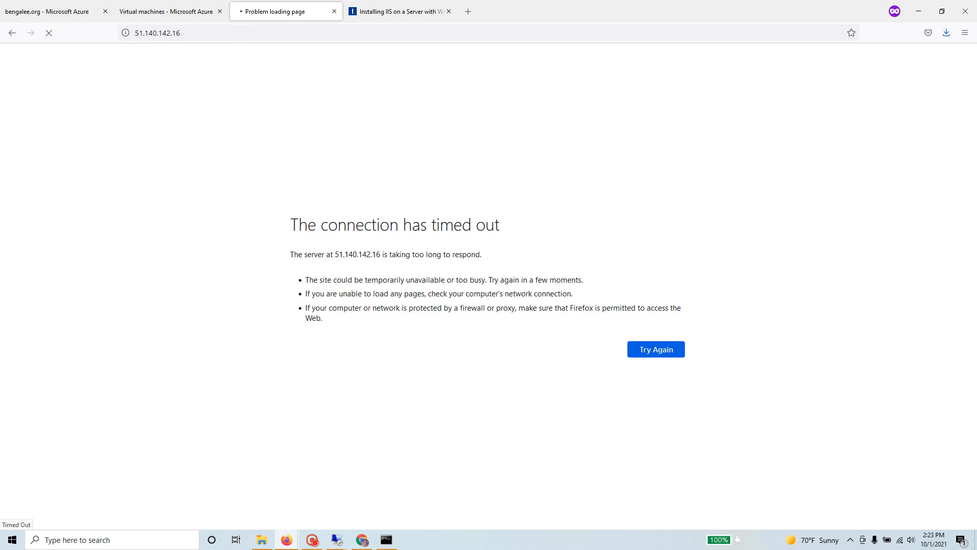
- Switch to the IONOS browser window, close its Azure Private DNS slides tab, and minimize the window
key("alt+Tab")
key("alt+Tab")
key("alt+Tab")
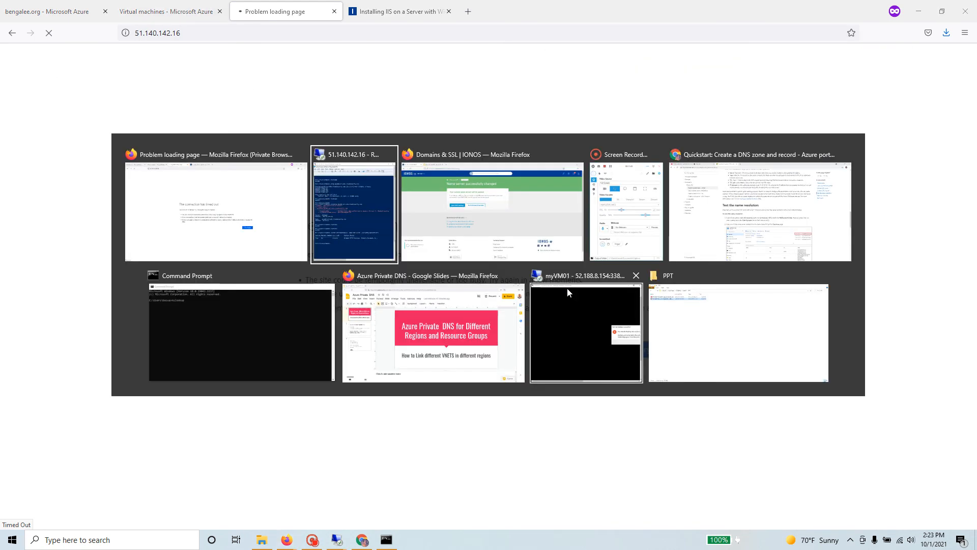
key("alt+Tab")
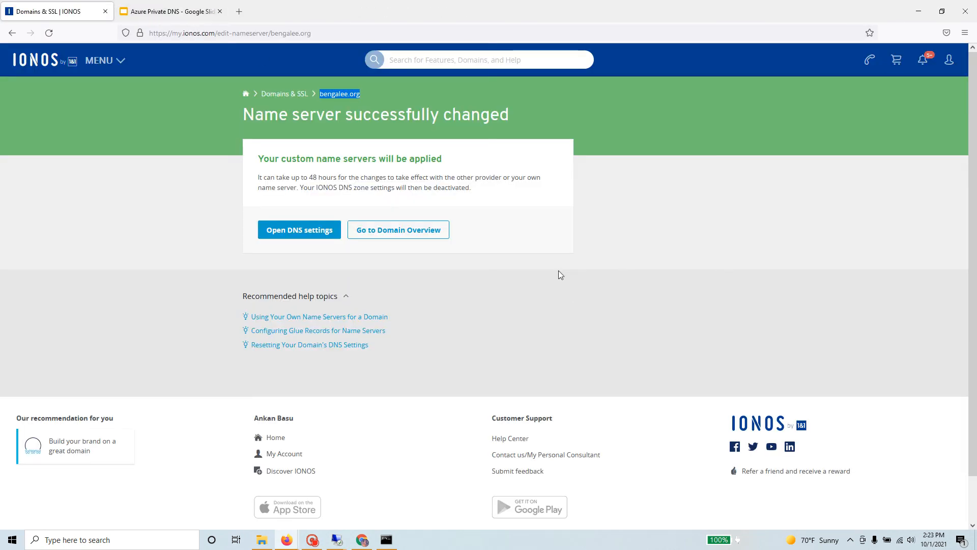
key("alt+Tab")
key("alt+Tab")
key("alt+Tab")
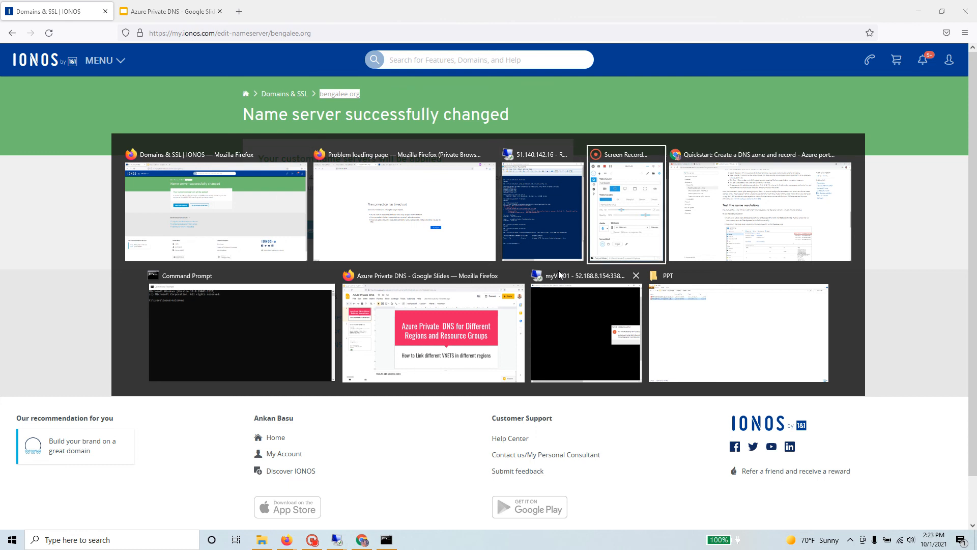
key("alt+Tab")
key("alt+Tab")
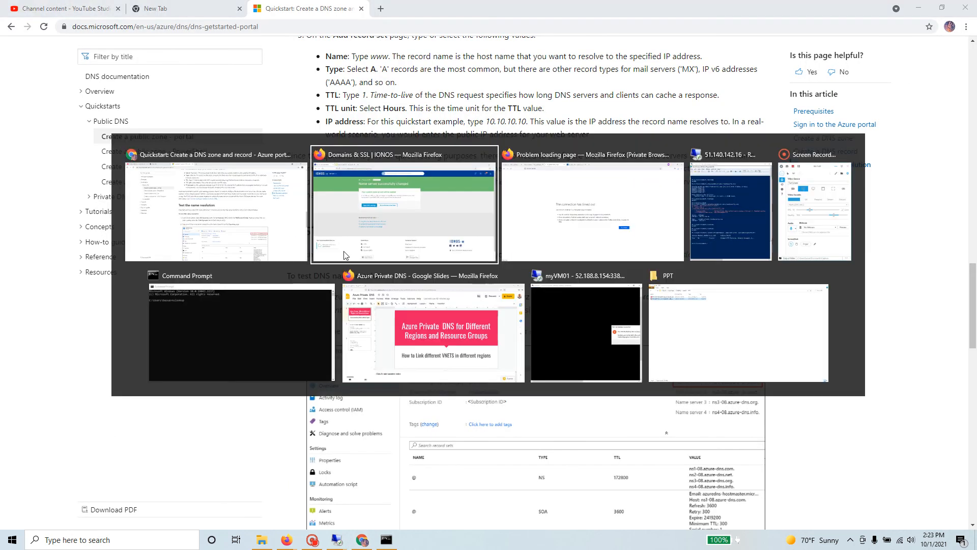
left_click(344, 256)
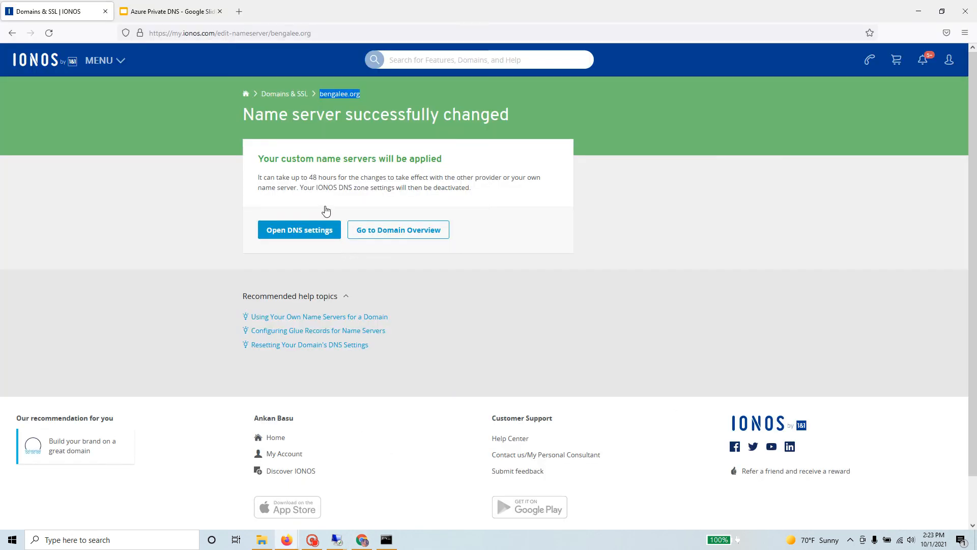
left_click(221, 12)
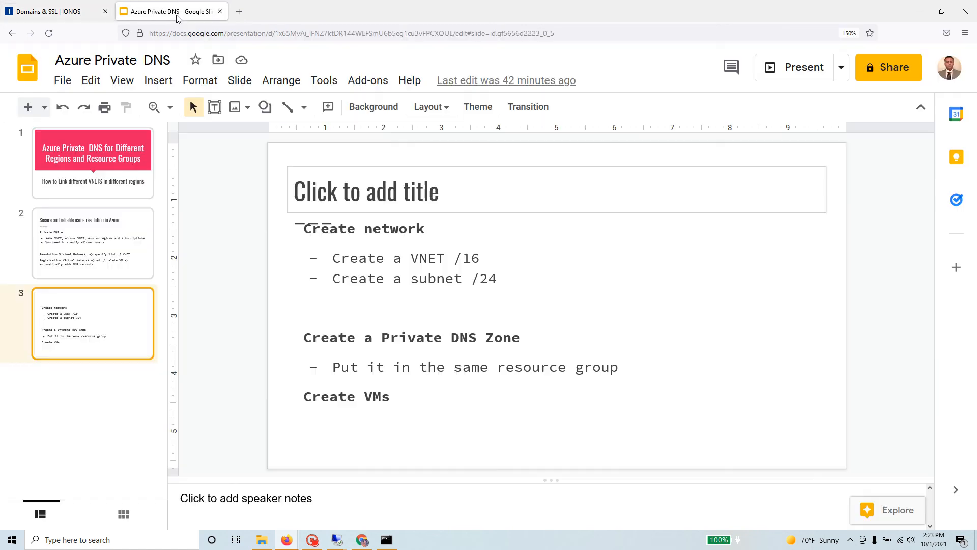
left_click(220, 11)
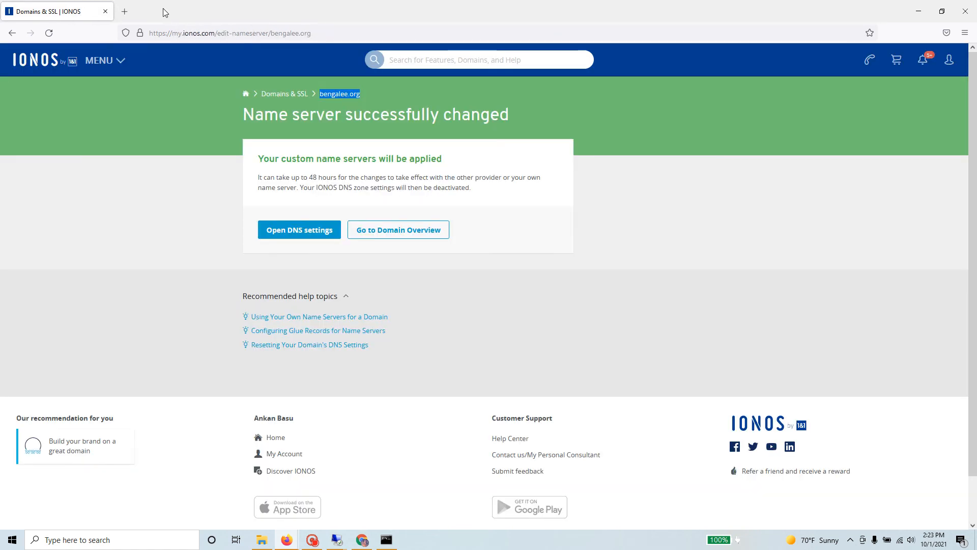
left_click(918, 12)
- Return to the private Firefox window and open the networking settings of the myvm03 virtual machine
key("alt+Tab")
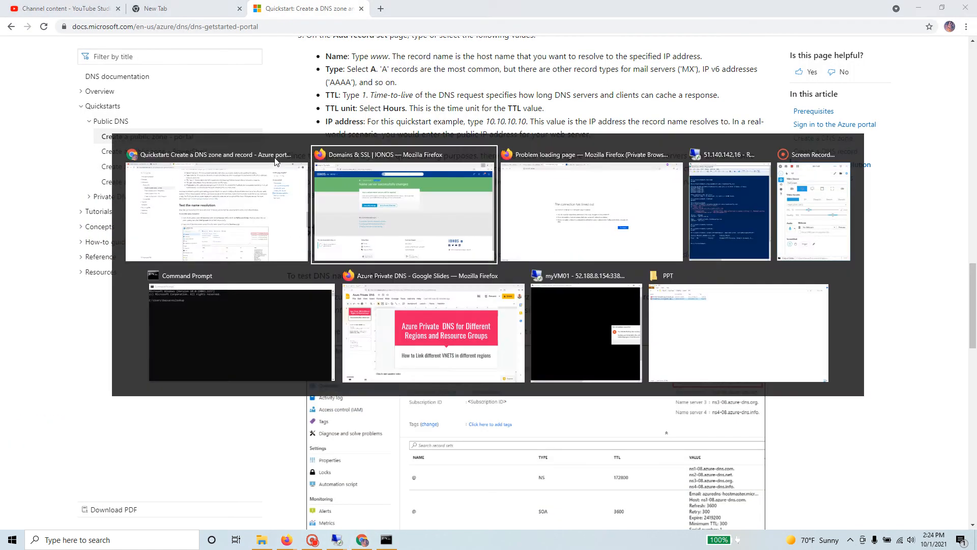
key("alt+Tab")
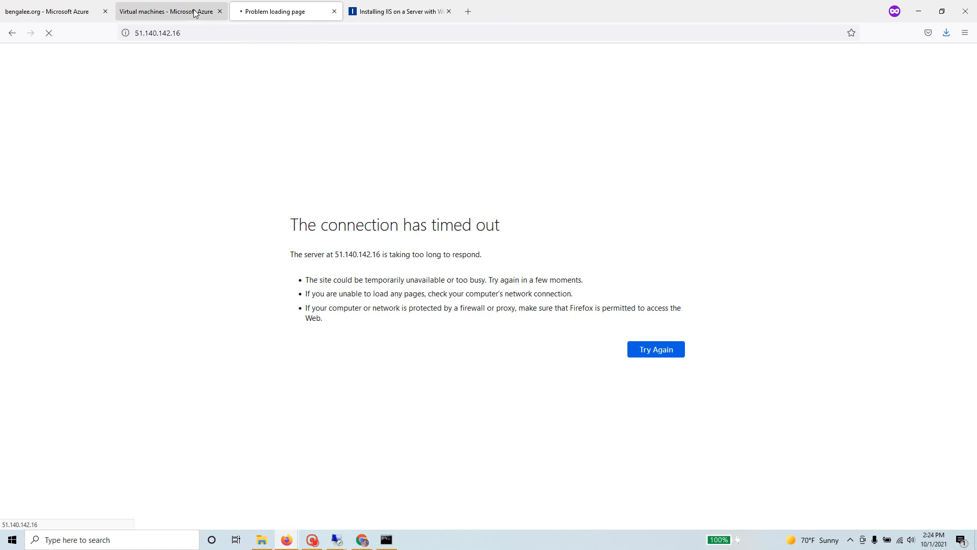
left_click(173, 11)
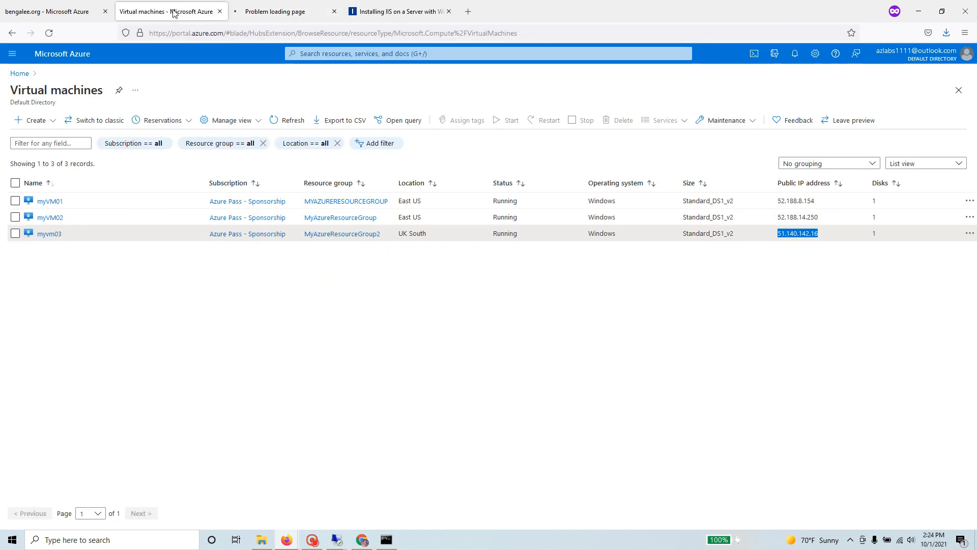
left_click(43, 235)
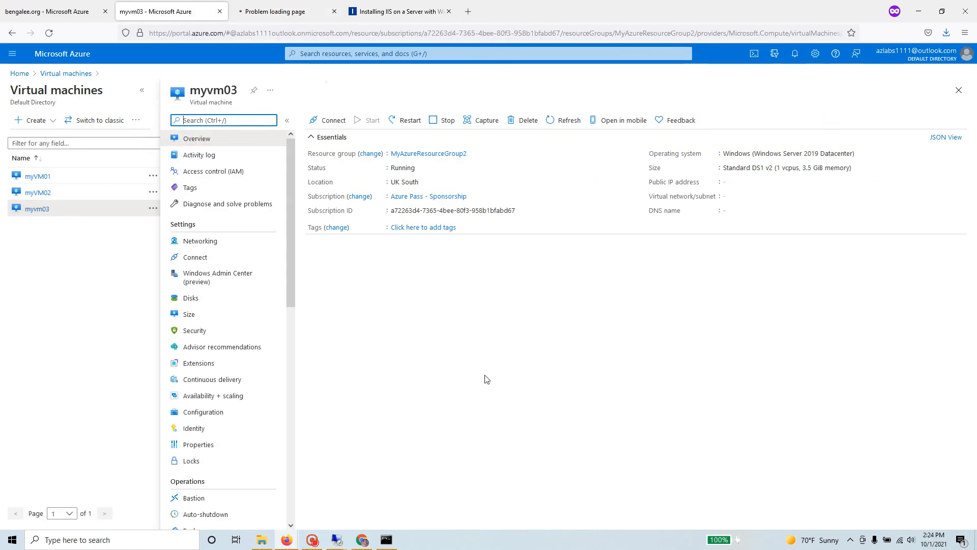
left_click(218, 242)
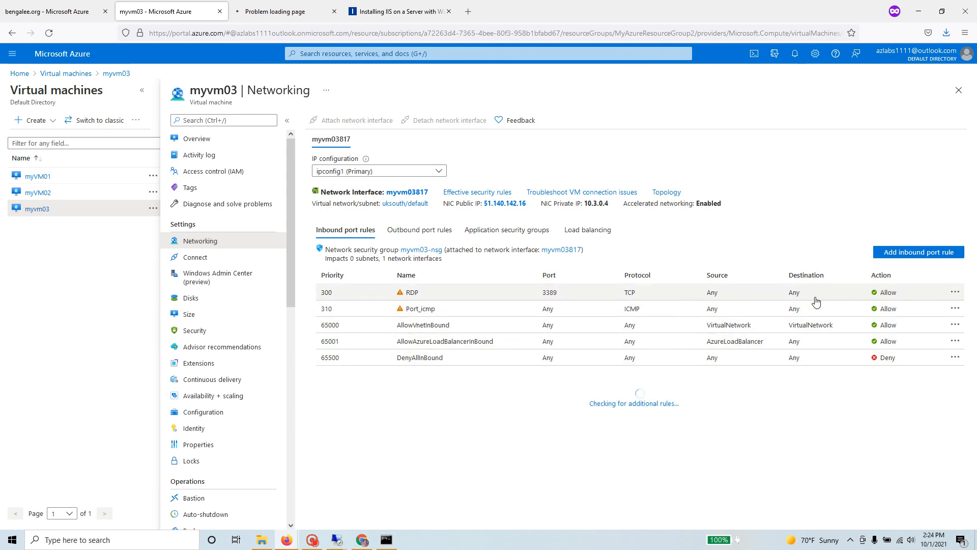
- Add an inbound security rule named Port_80443 allowing destination ports 80,443 on myvm03, and check the rule and its notification
left_click(928, 255)
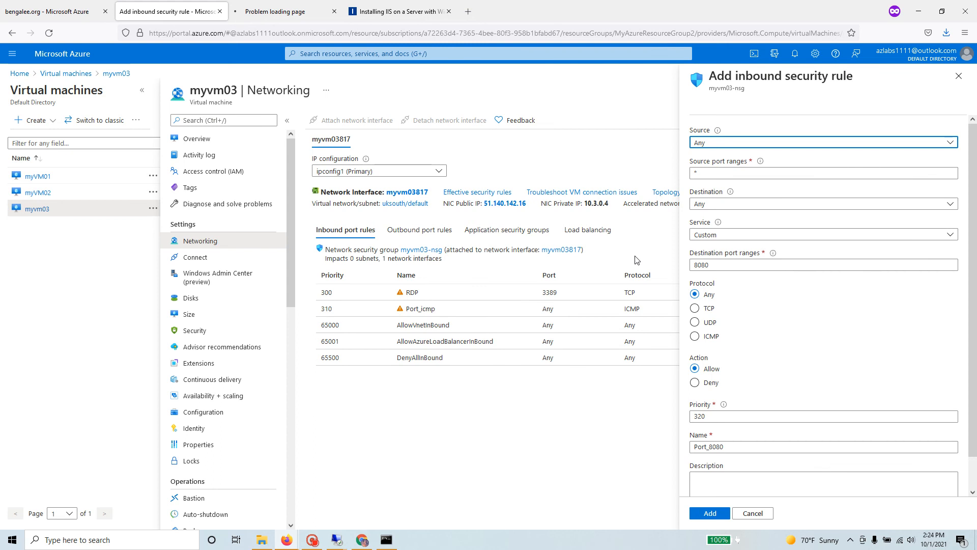
left_click(738, 264)
key("BackSpace")
key("BackSpace")
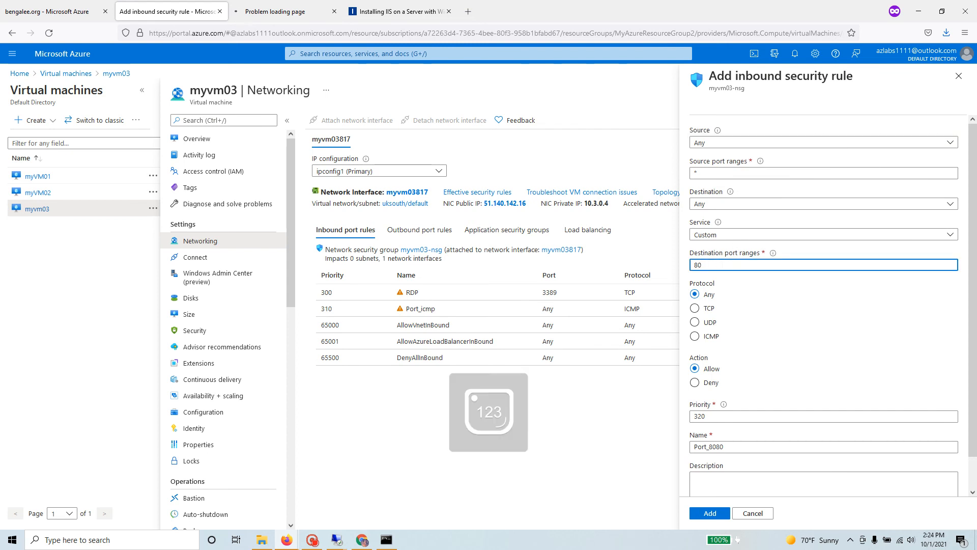
type(",")
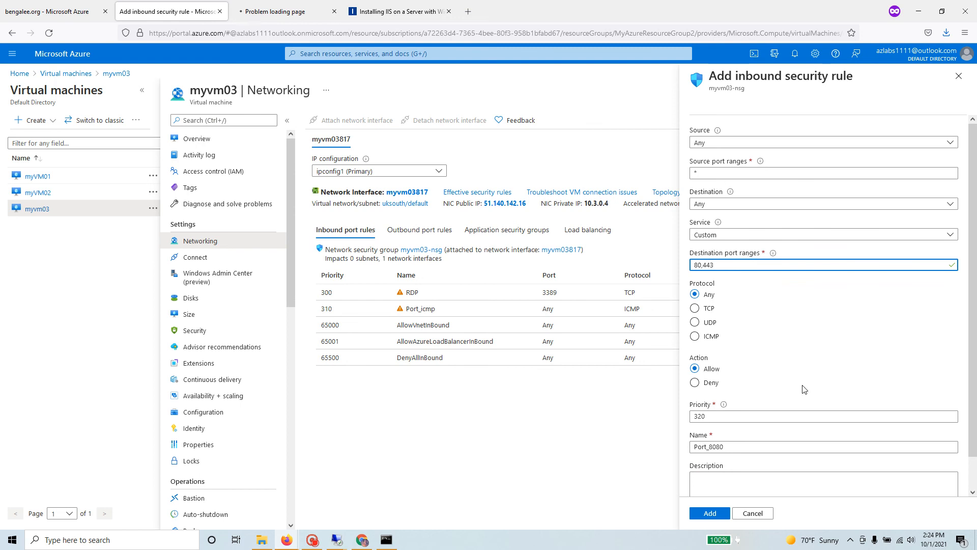
type("443")
scroll(804, 389, "down", 1)
left_click(741, 413)
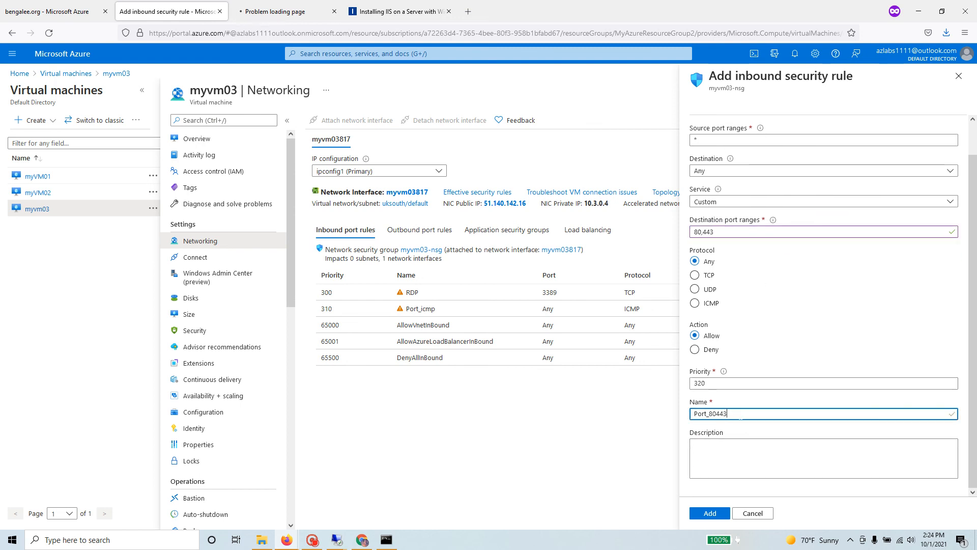
left_click(718, 515)
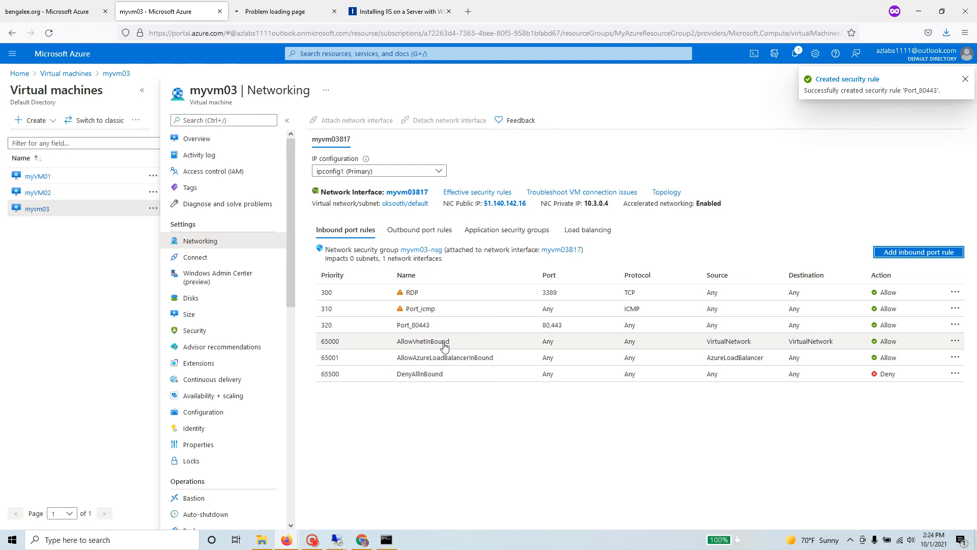
left_click_drag(540, 328, 558, 331)
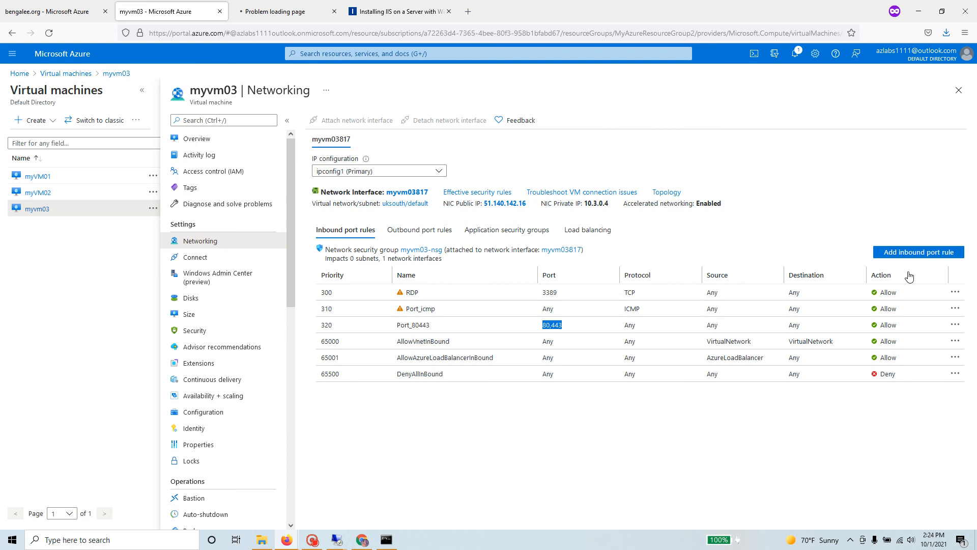
left_click(795, 54)
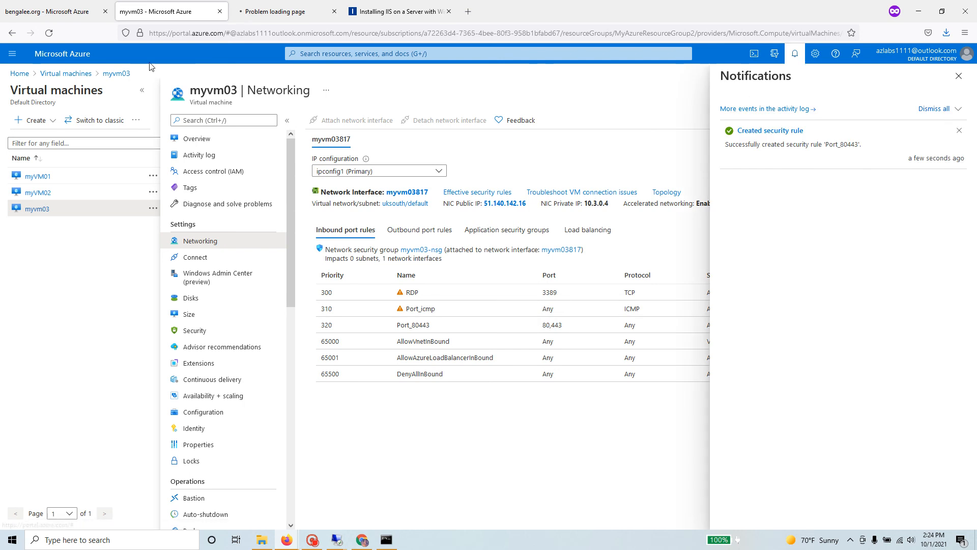
- Load 51.140.142.16 in the browser again to test web access through the new port rule
left_click(258, 7)
left_click(294, 29)
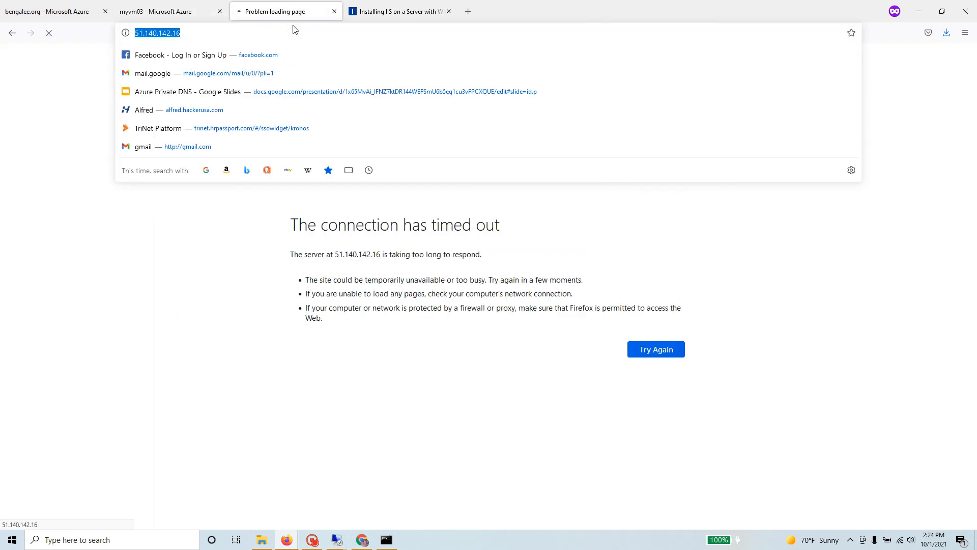
key("Return")
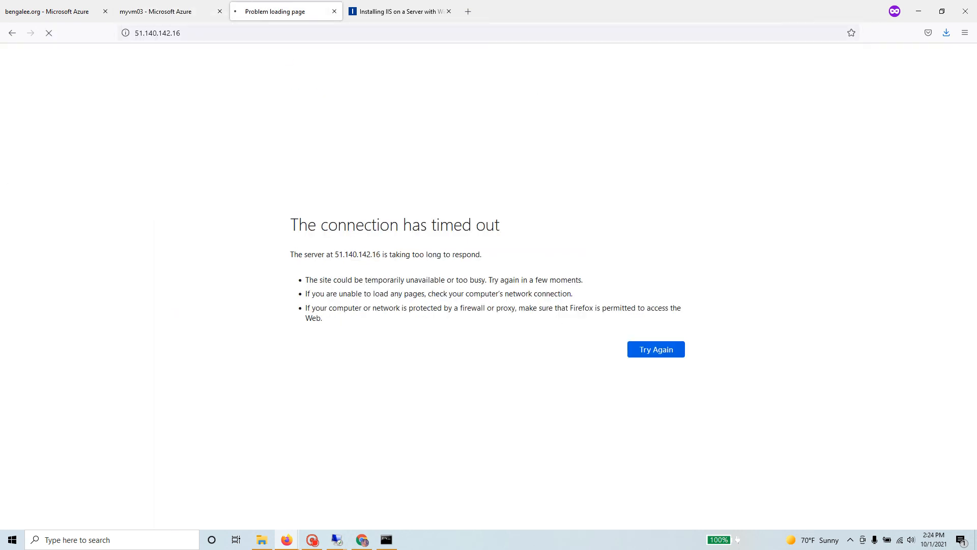
- Switch to the 51.140.142.16 remote desktop session, move its window, and maximize it
key("alt+Tab")
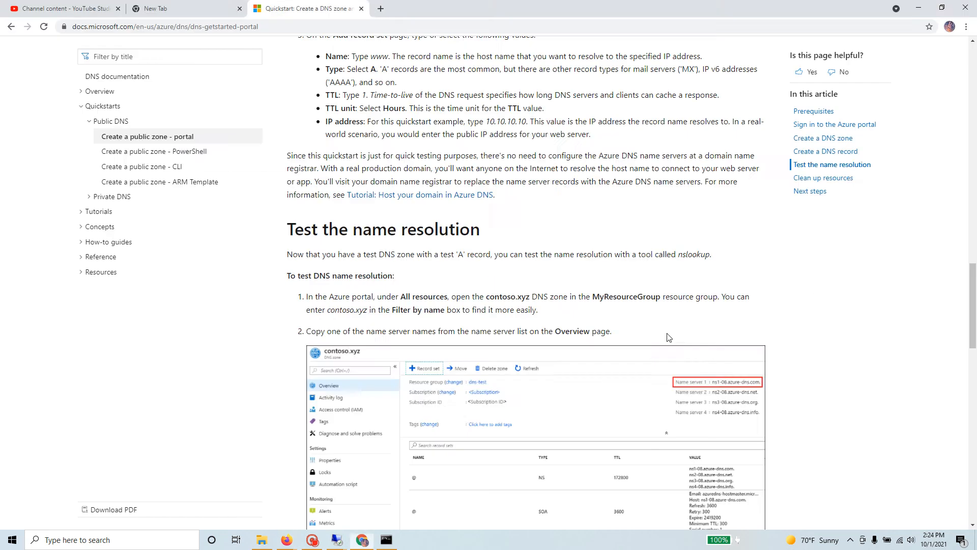
key("alt+Tab")
key("alt+Tab")
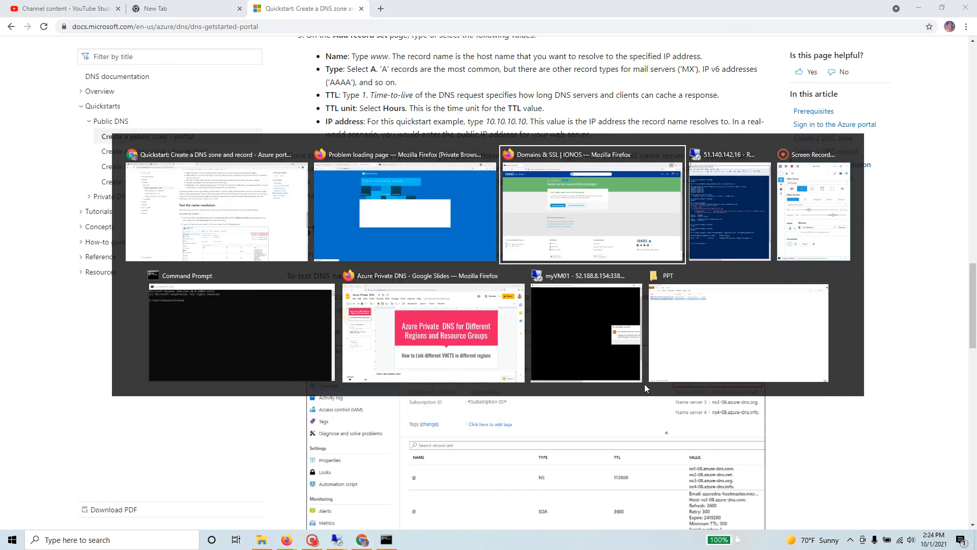
key("alt+Tab")
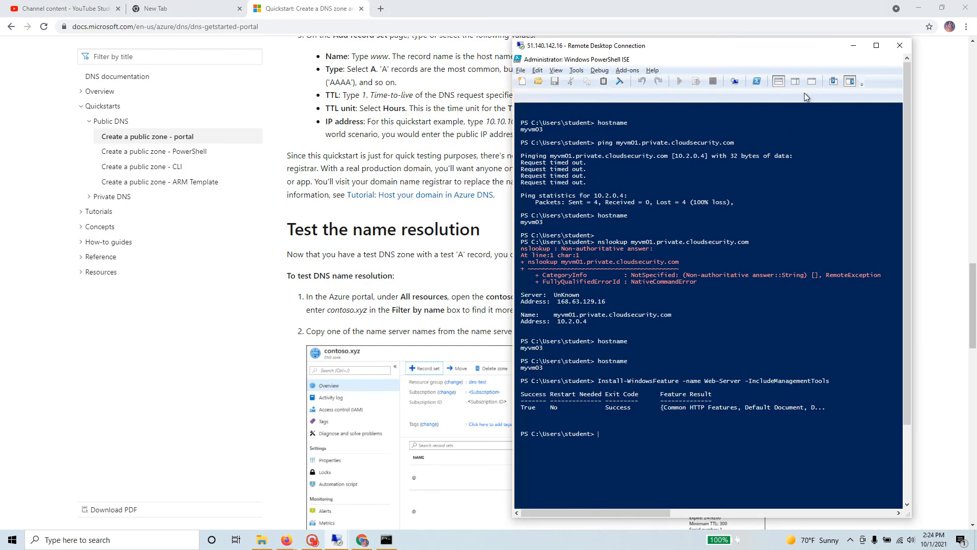
left_click_drag(593, 46, 432, 55)
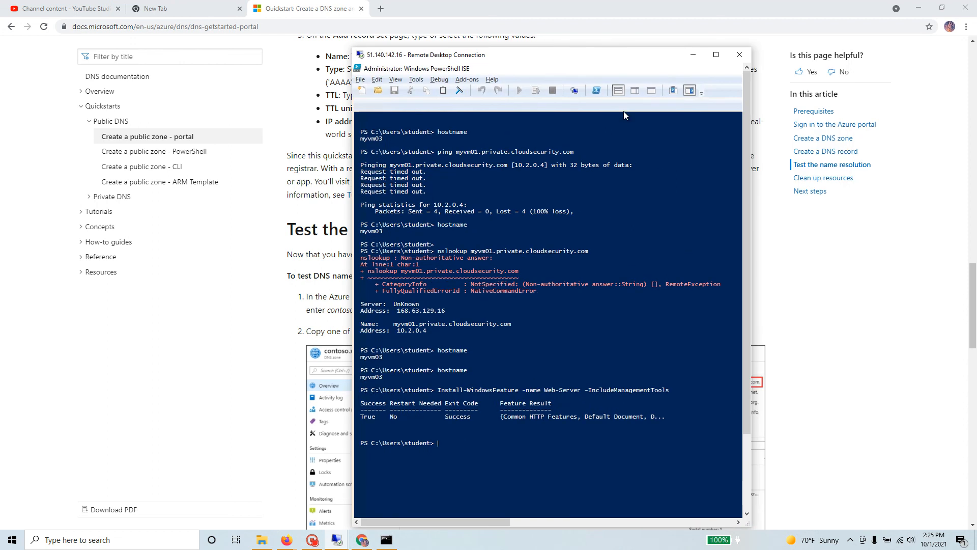
left_click(714, 55)
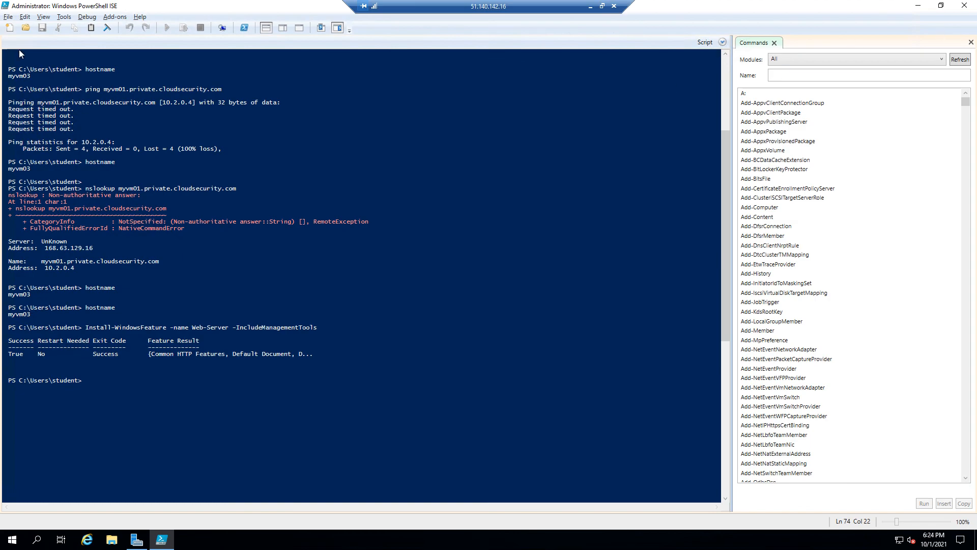
- Open Internet Explorer in the remote session and accept the recommended security, privacy, and compatibility settings
left_click(89, 540)
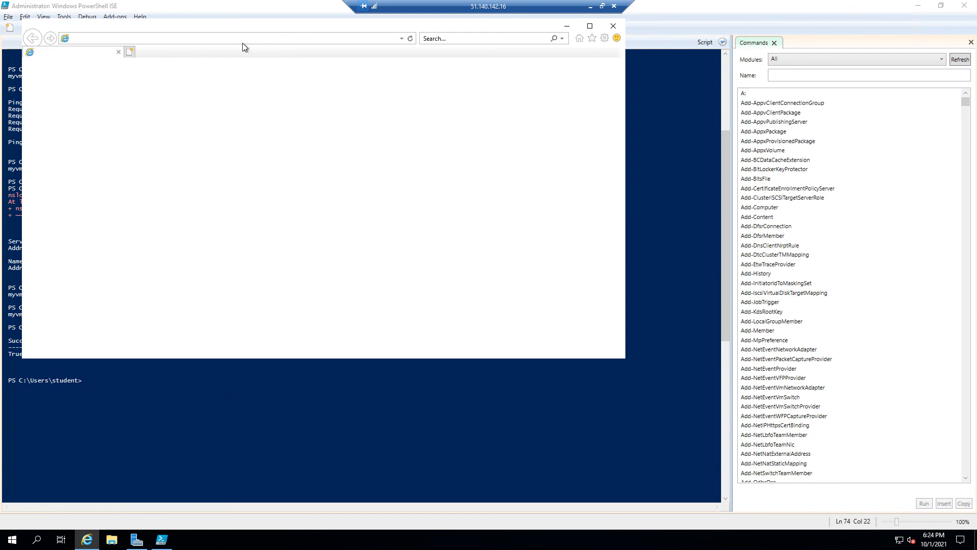
left_click_drag(227, 30, 320, 125)
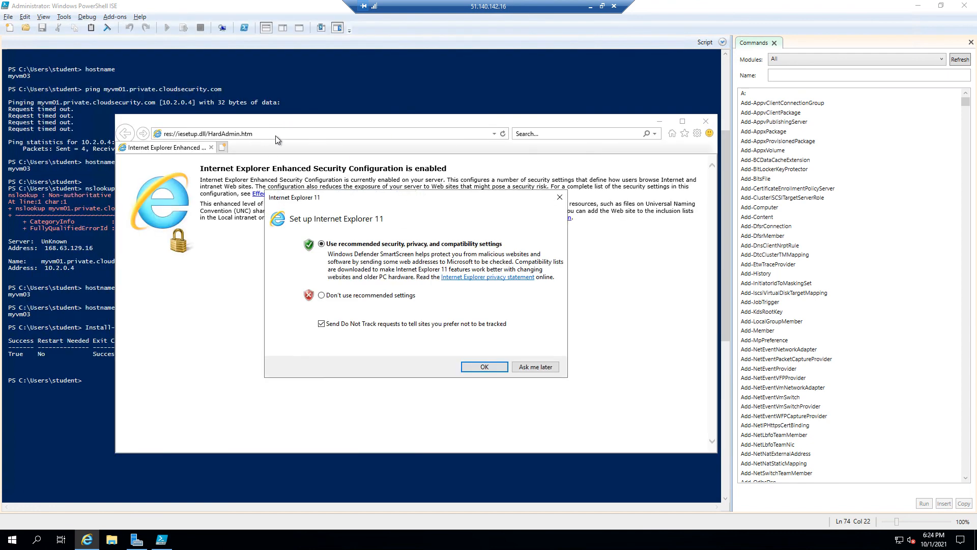
left_click(487, 367)
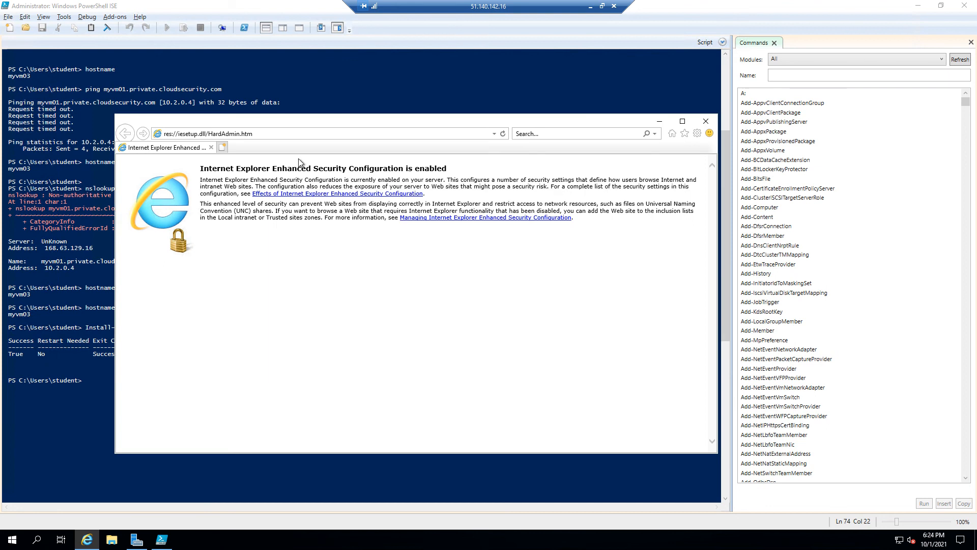
- Load localhost in Internet Explorer on myvm03 to check that IIS serves its default page
left_click(271, 131)
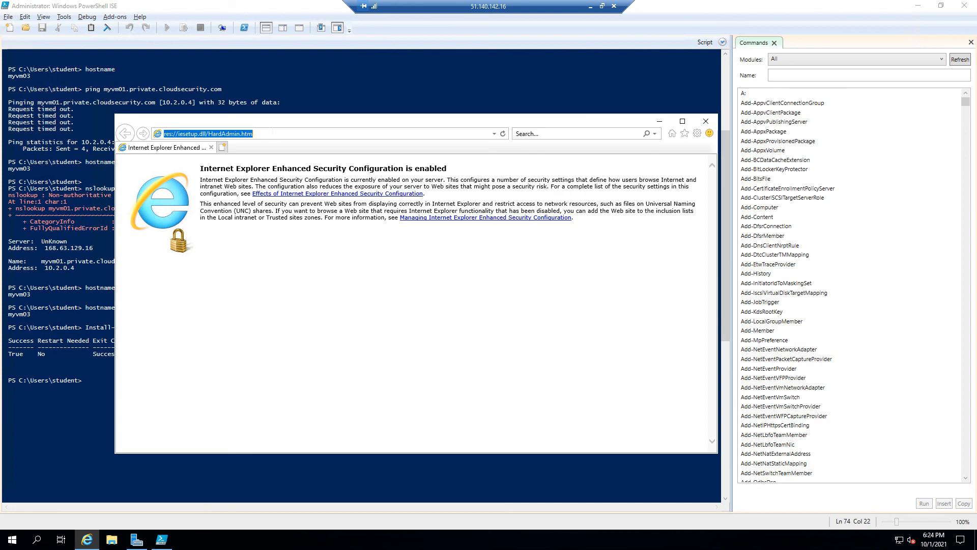
type("localhost")
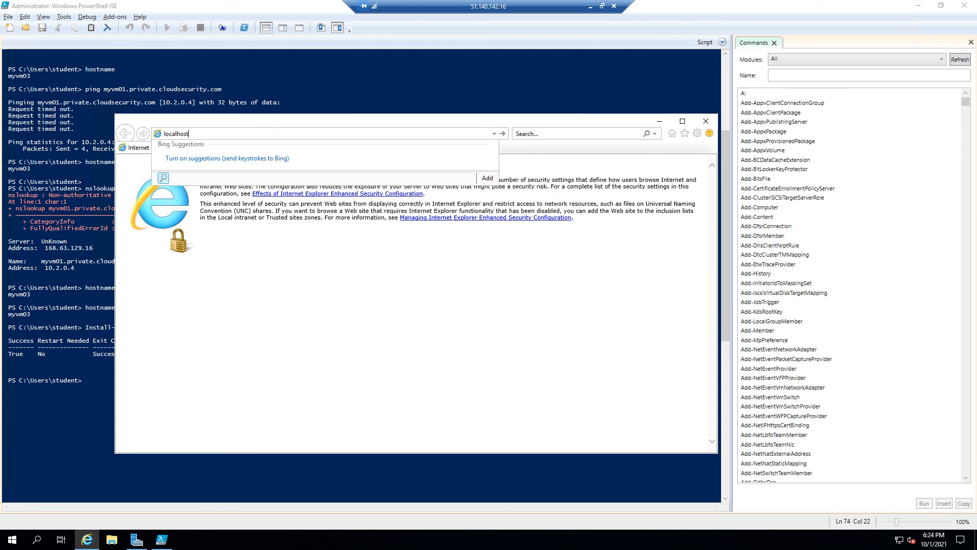
key("Return")
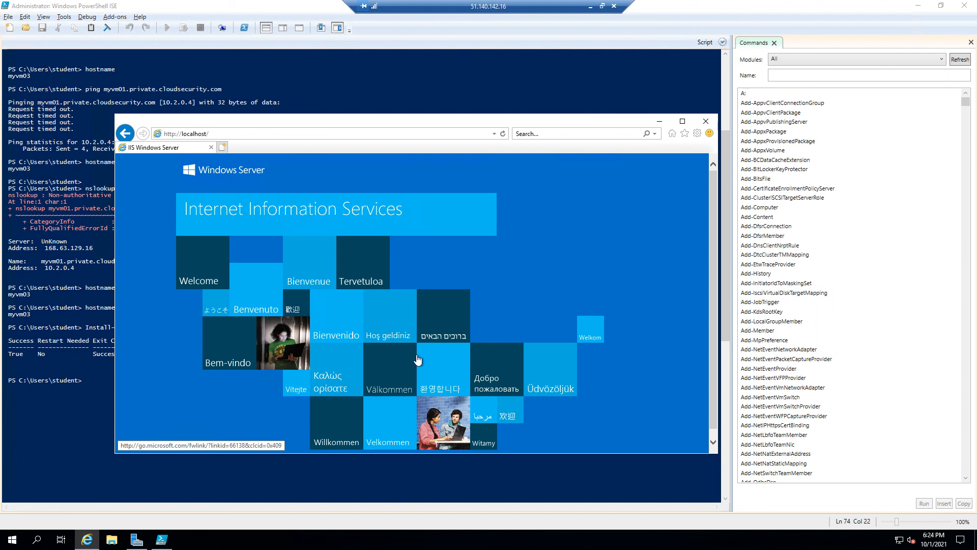
left_click(261, 133)
left_click(657, 122)
key("alt+Tab")
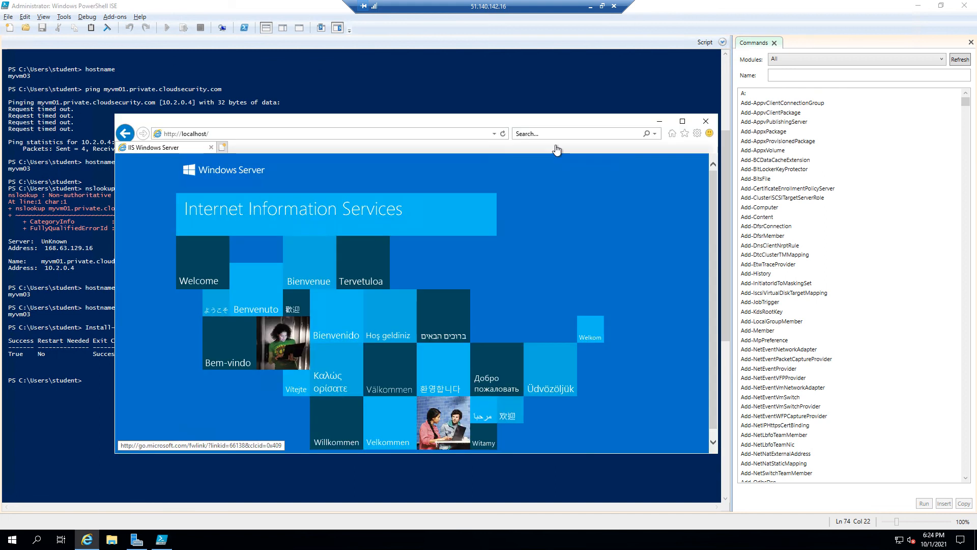
- Minimize PowerShell ISE and Server Manager in the remote session and restore the remote desktop from full screen
left_click(919, 8)
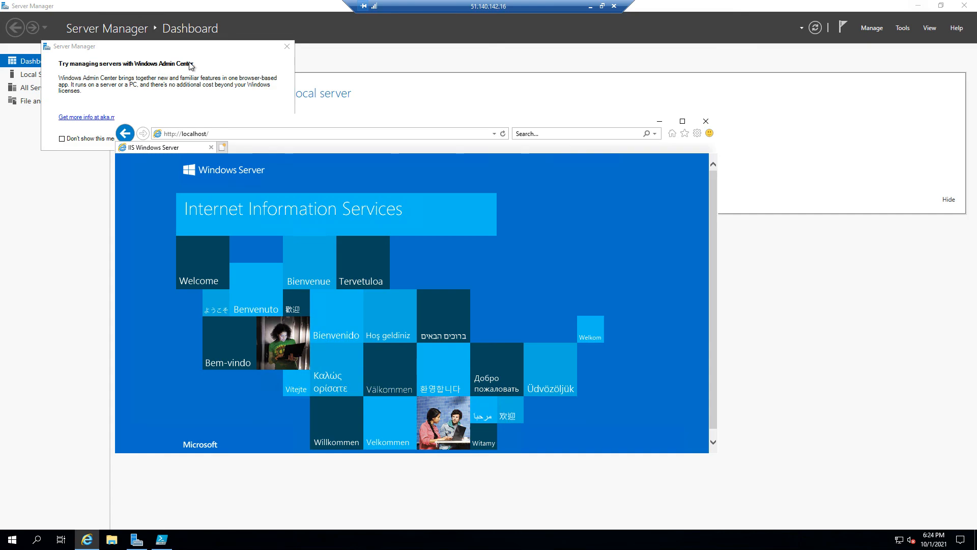
left_click(917, 6)
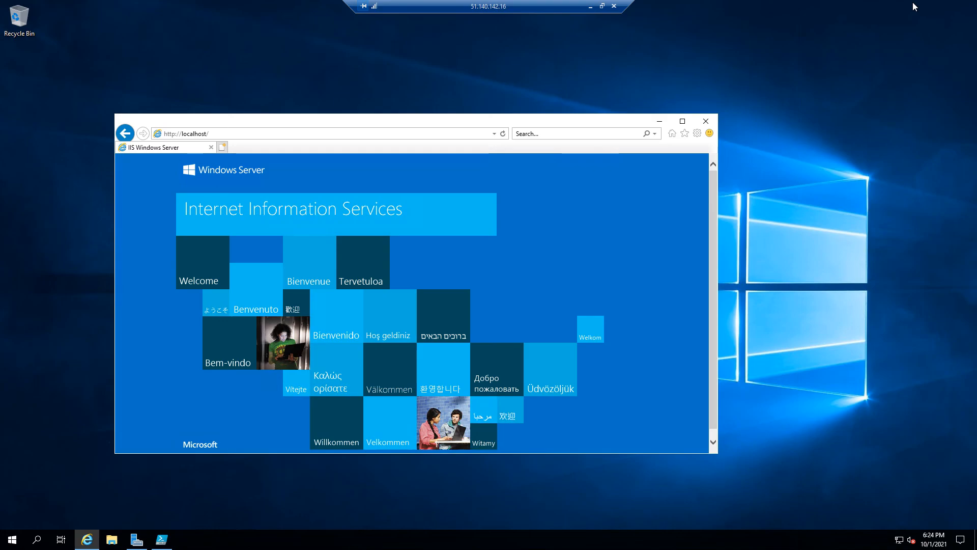
left_click(600, 6)
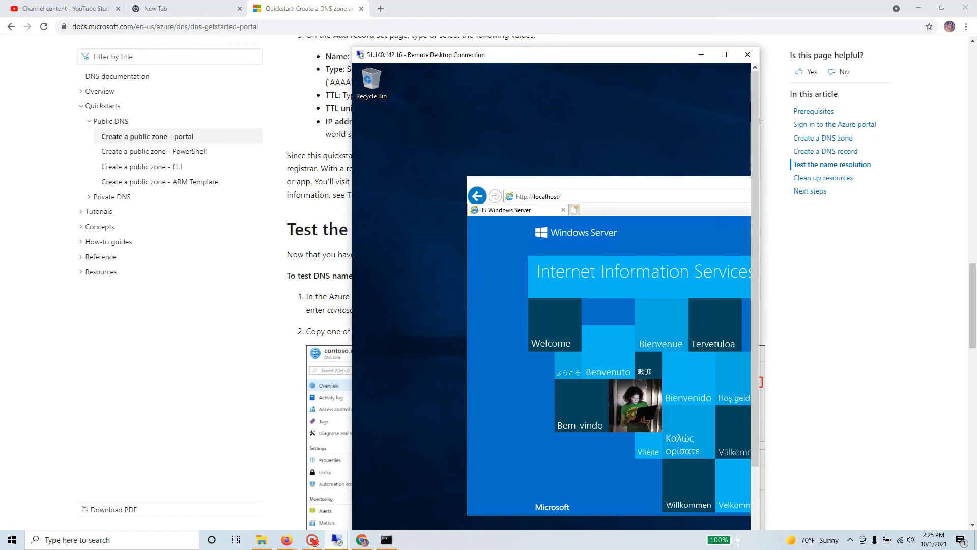
- Switch to Firefox on the local computer and reload 51.140.142.16 to check the IIS page from outside
left_click(184, 10)
left_click(300, 9)
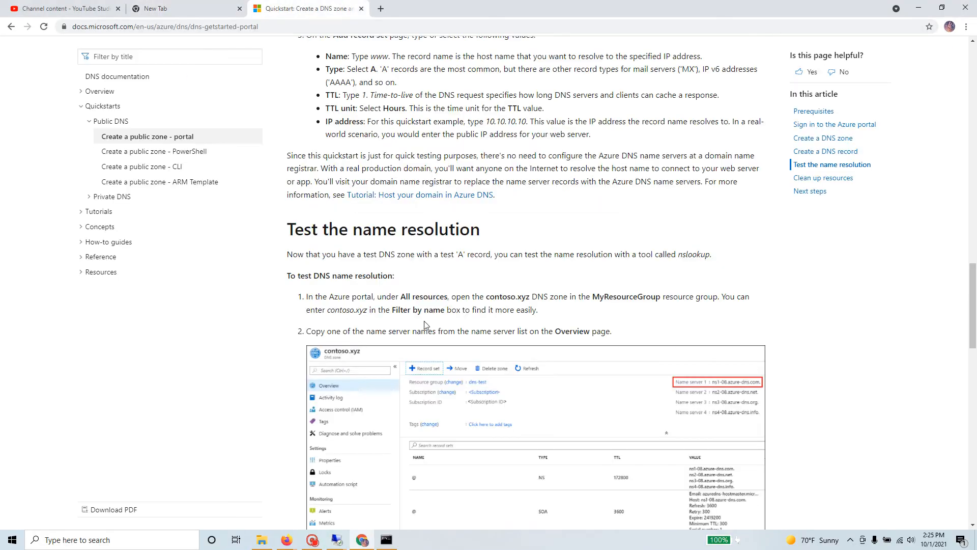
key("alt+Tab")
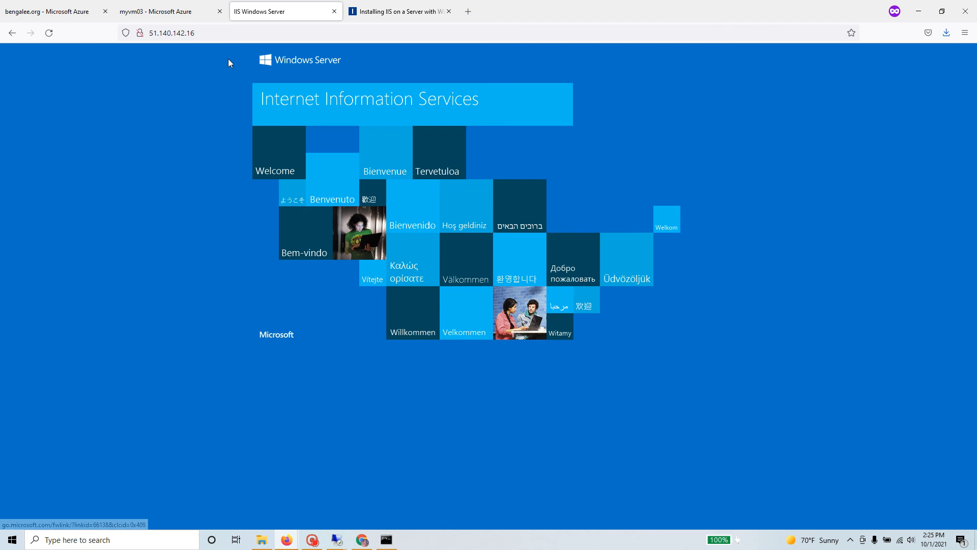
left_click(227, 33)
left_click(227, 33)
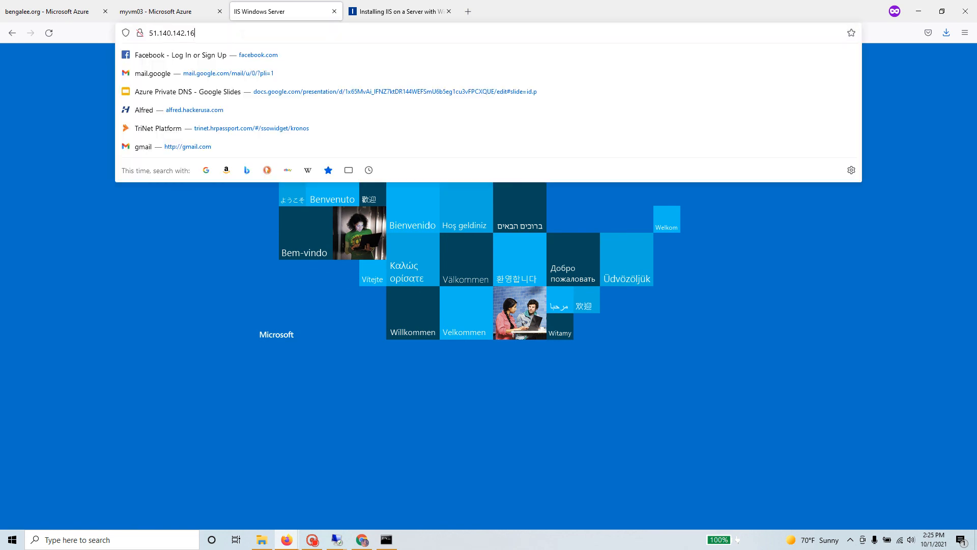
key("Return")
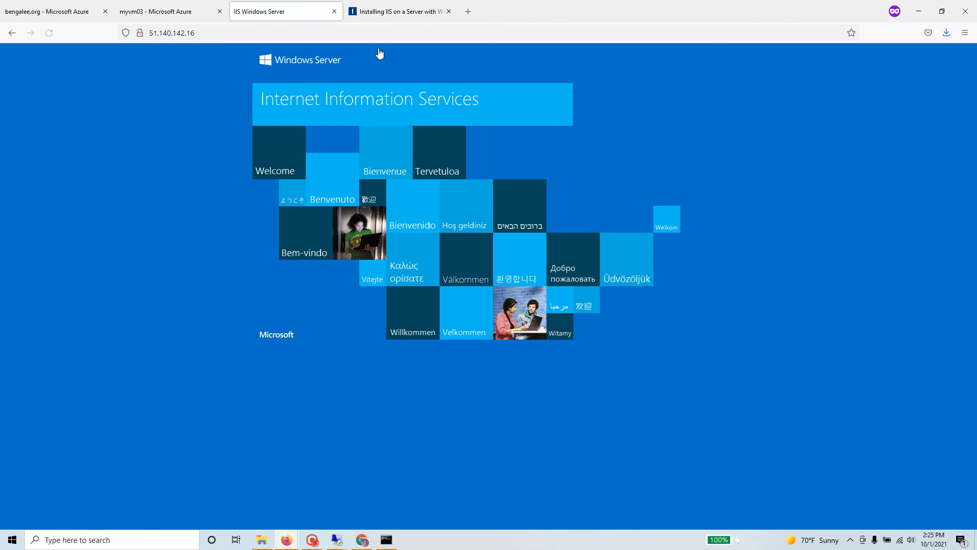
- Copy the address 51.140.142.16 and load it in a new private window to test IIS without cached data
double_click(181, 33)
right_click(182, 33)
triple_click(170, 33)
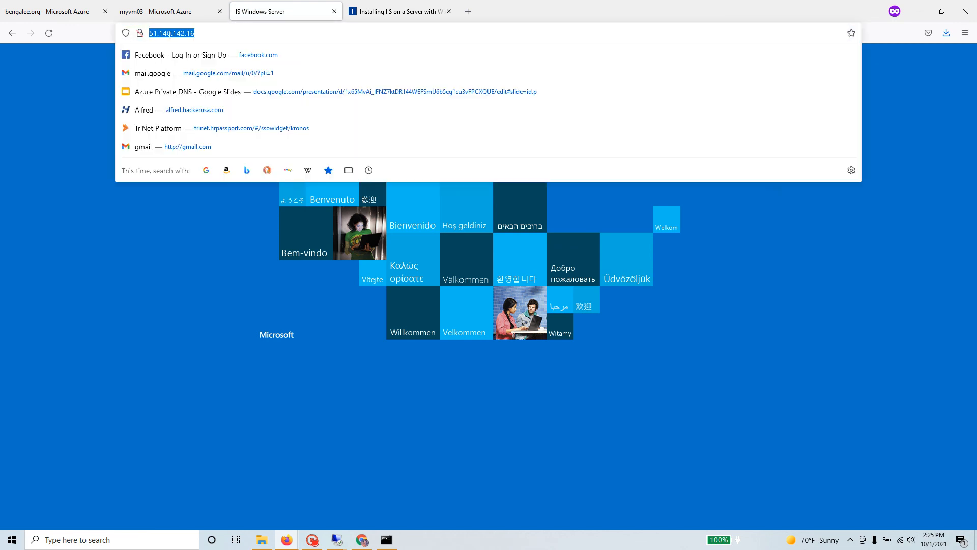
right_click(169, 33)
left_click(199, 94)
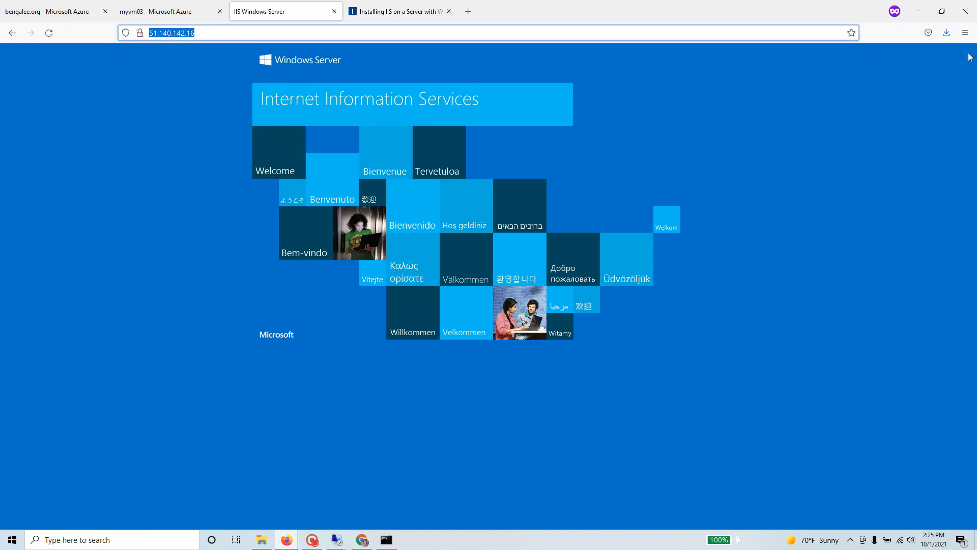
left_click(965, 33)
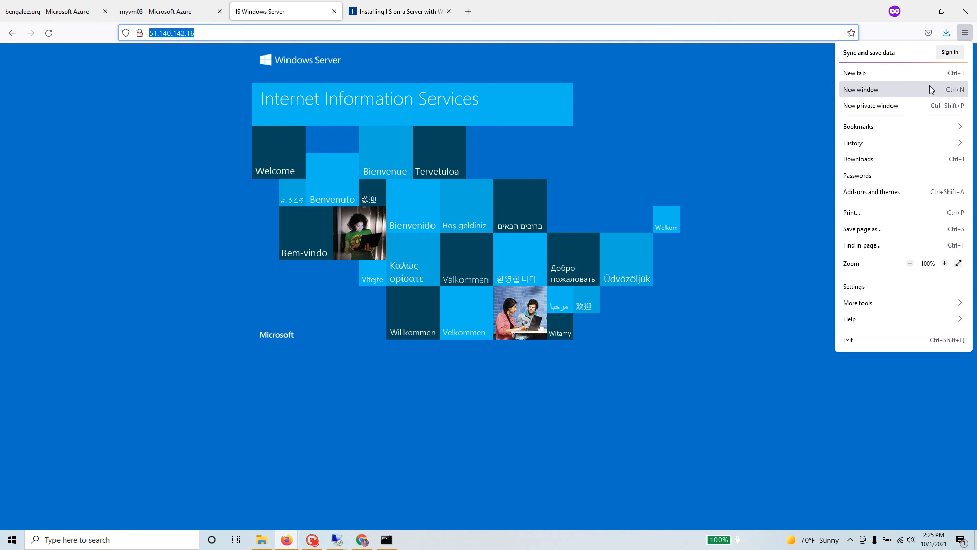
left_click(929, 106)
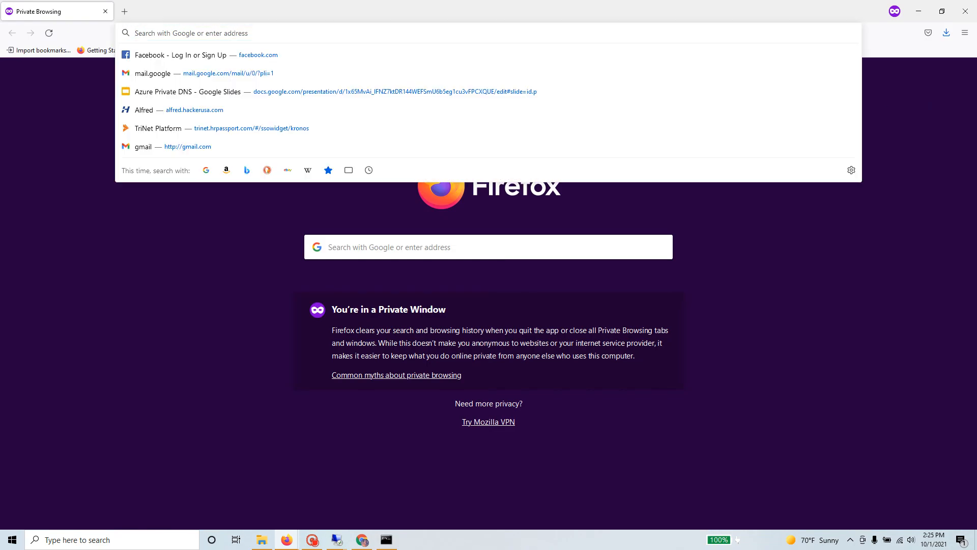
key("ctrl+v")
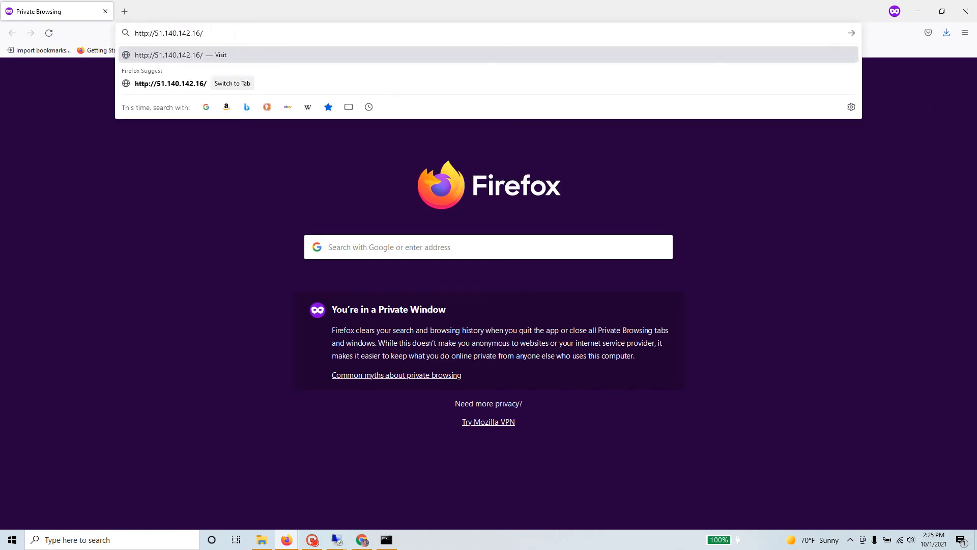
key("Return")
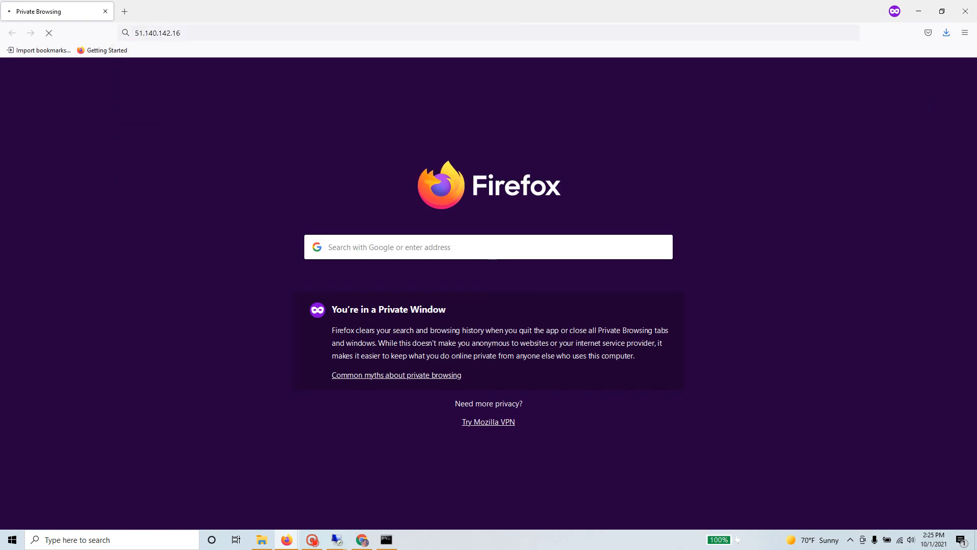
left_click(488, 33)
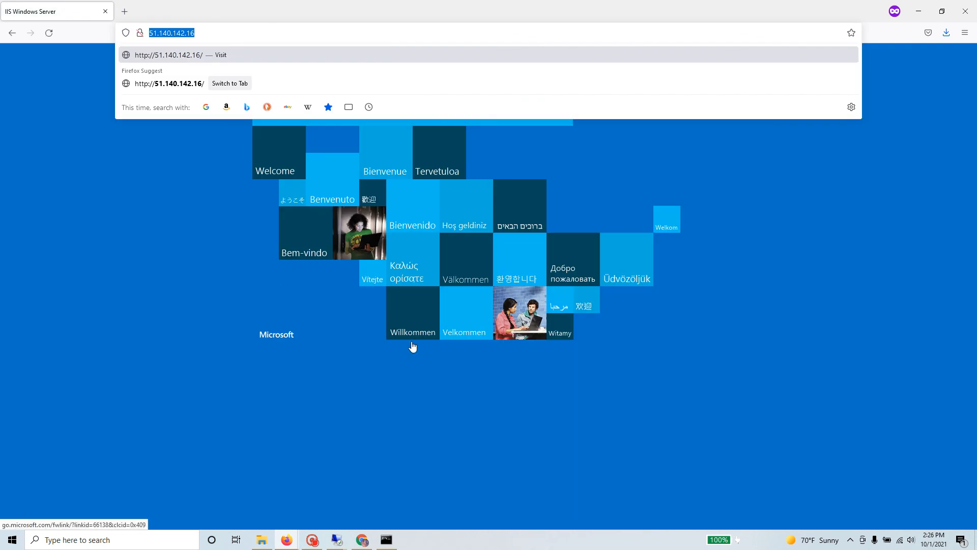
left_click(237, 39)
key("ctrl+a")
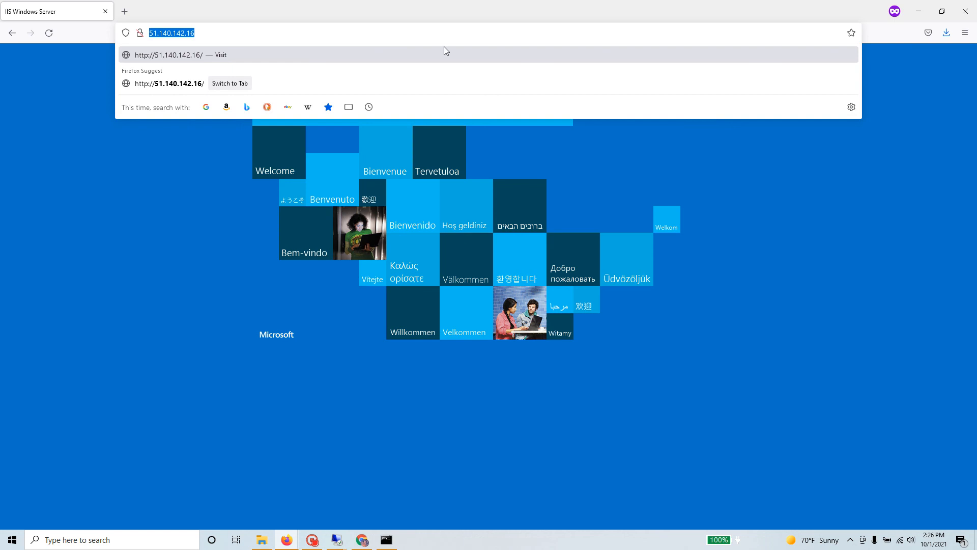
type("www.")
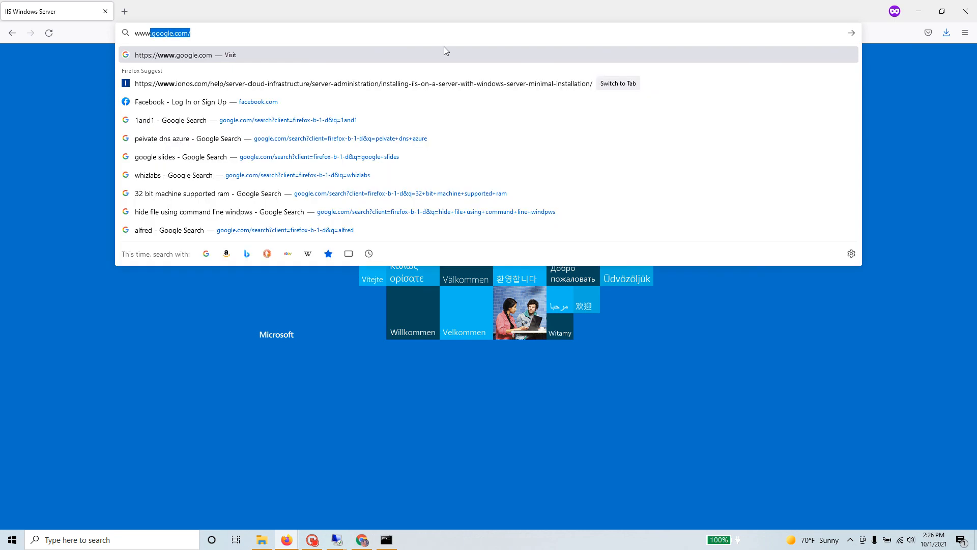
type("bengalee")
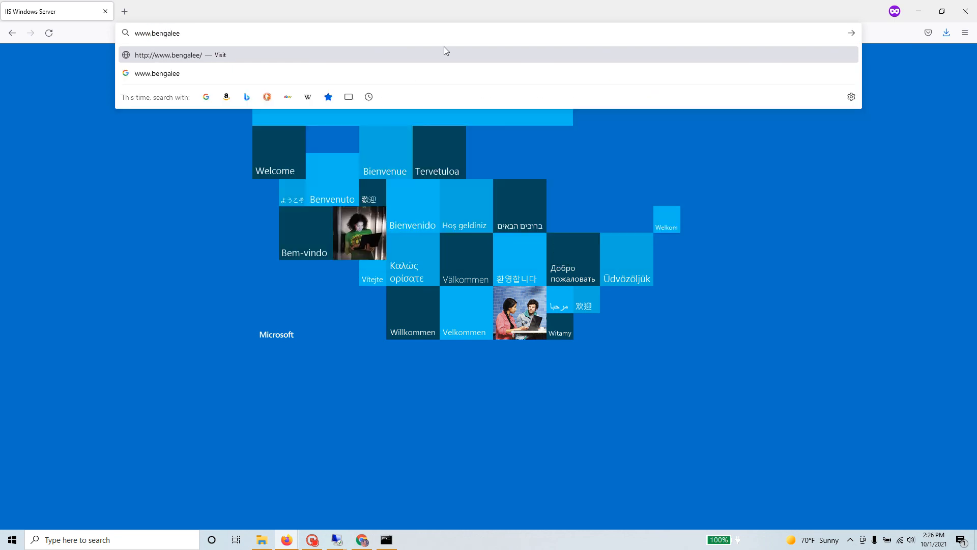
type(".org")
key("Return")
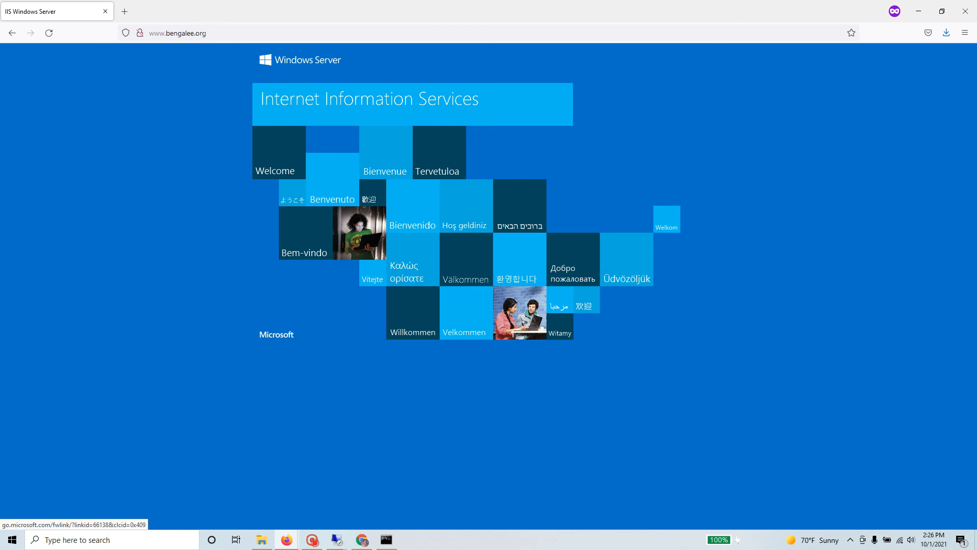
key("ctrl+l")
key("BackSpace")
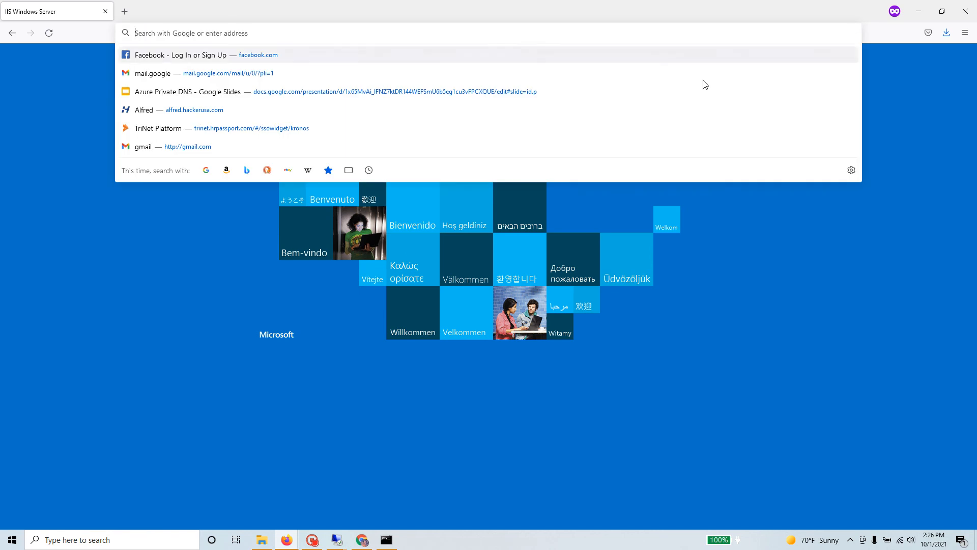
left_click(965, 33)
left_click(940, 105)
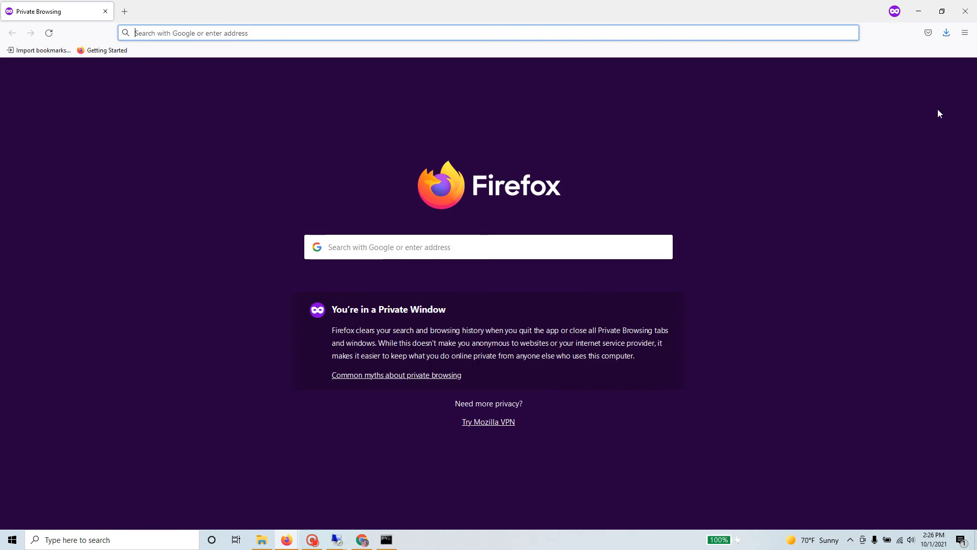
key("ctrl+l")
key("ctrl+v")
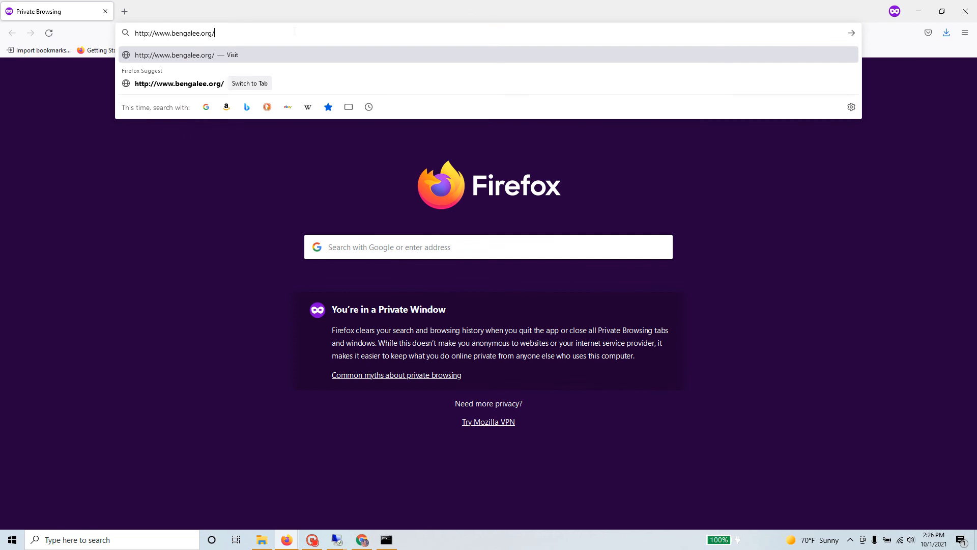
key("Return")
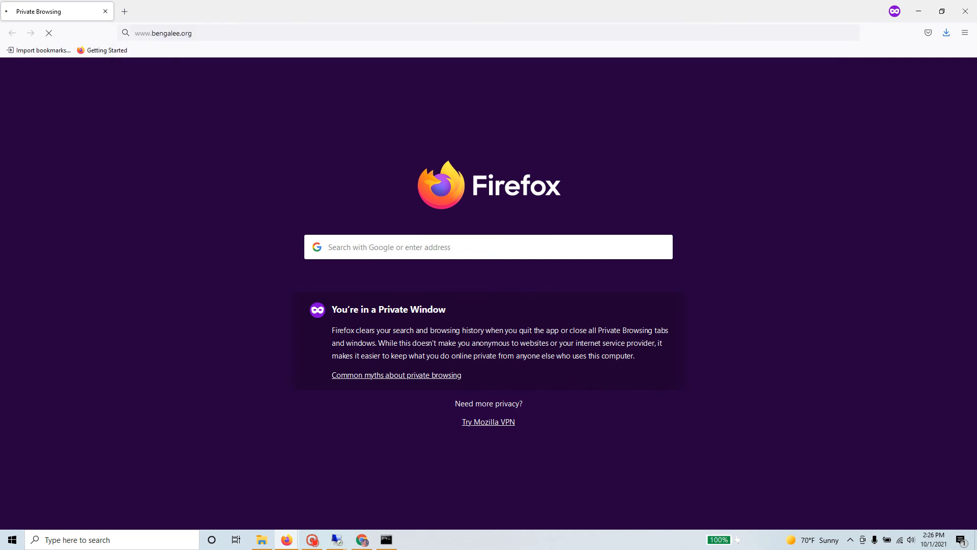
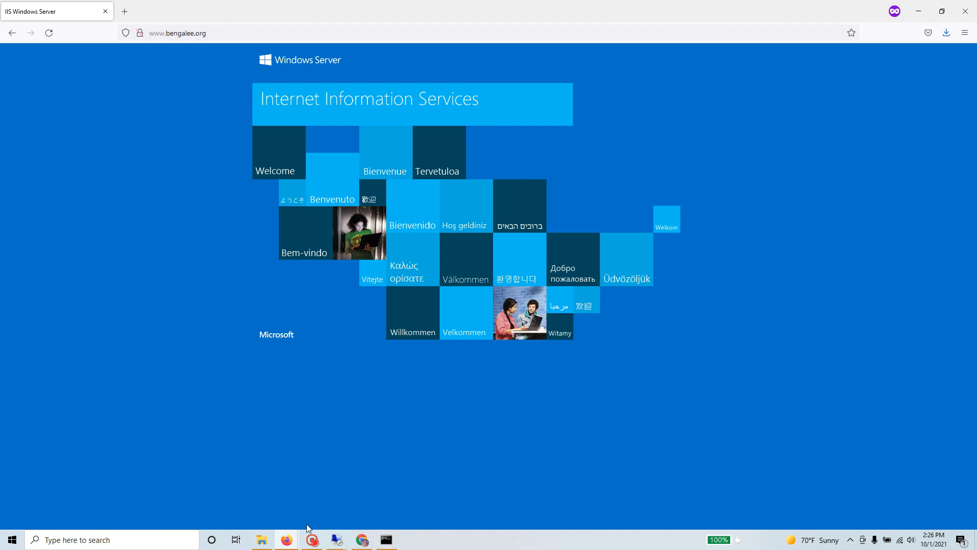
- Switch to Chrome and review the quickstart's Create a DNS zone and Create a DNS record sections, highlighting their headings and the example zone name
left_click(362, 540)
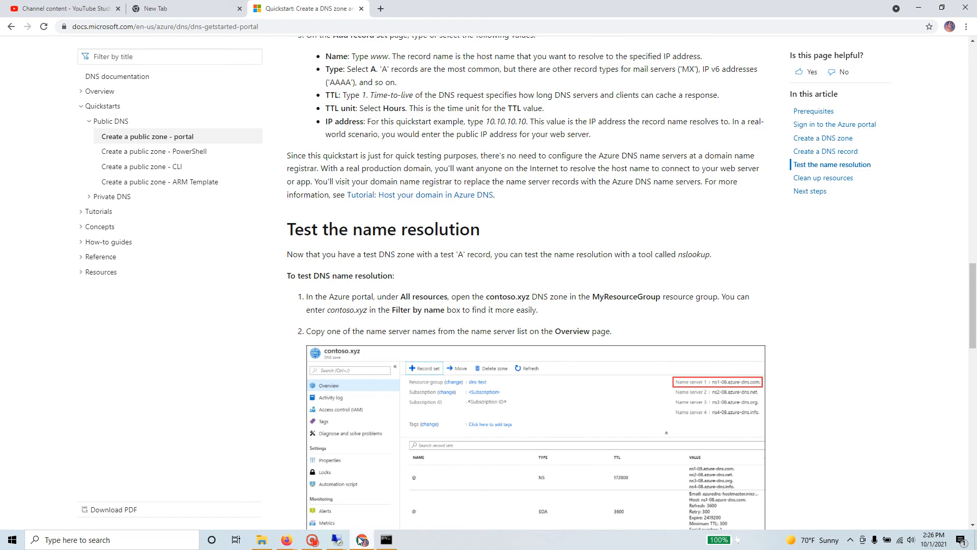
scroll(276, 232, "up", 20)
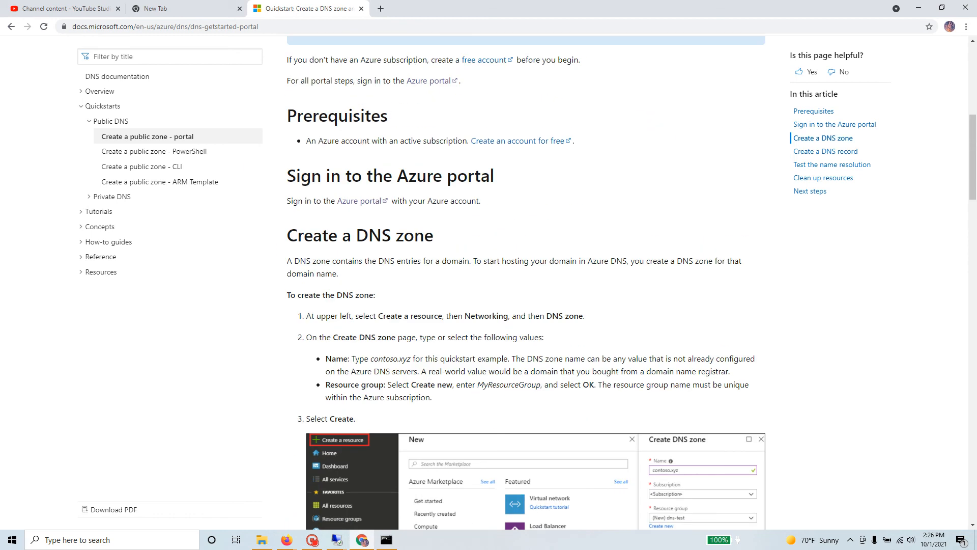
scroll(526, 283, "down", 7)
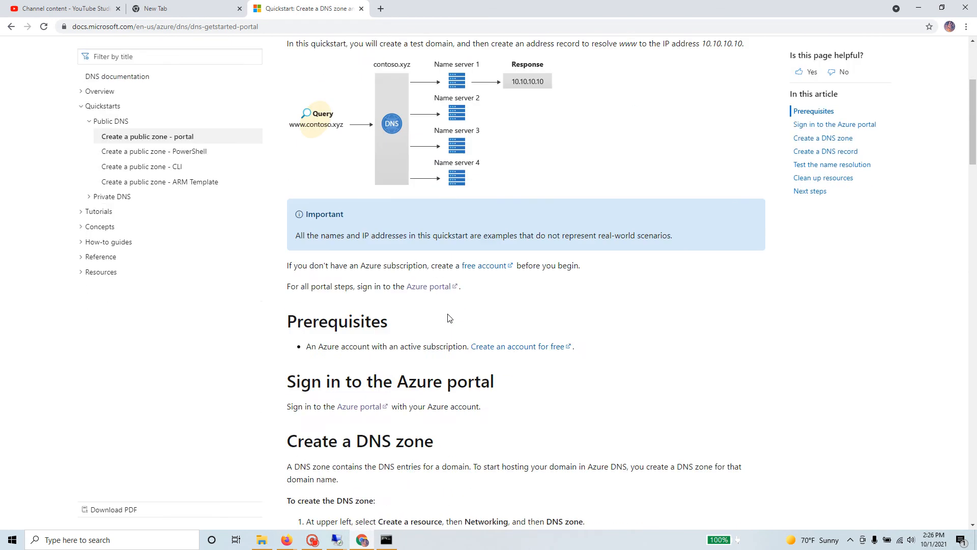
triple_click(413, 239)
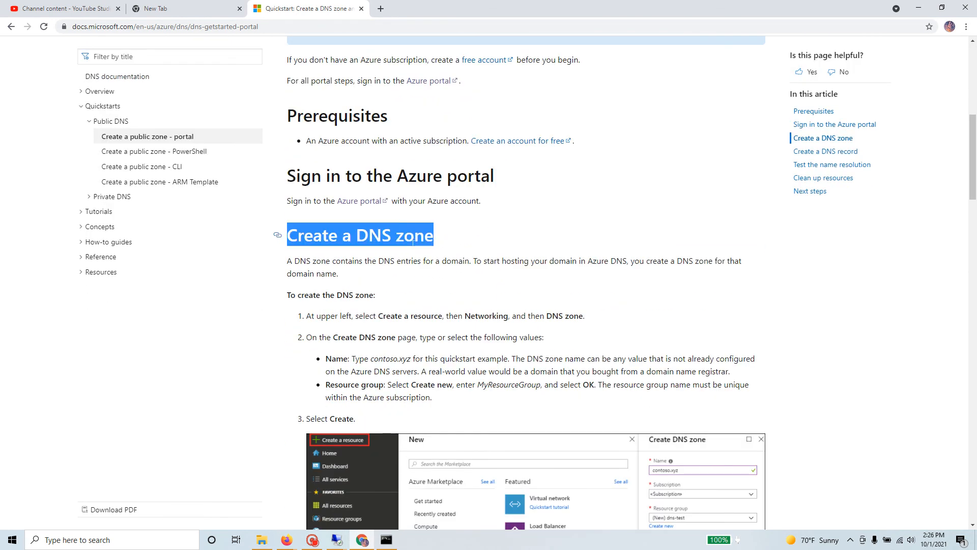
left_click_drag(371, 358, 407, 359)
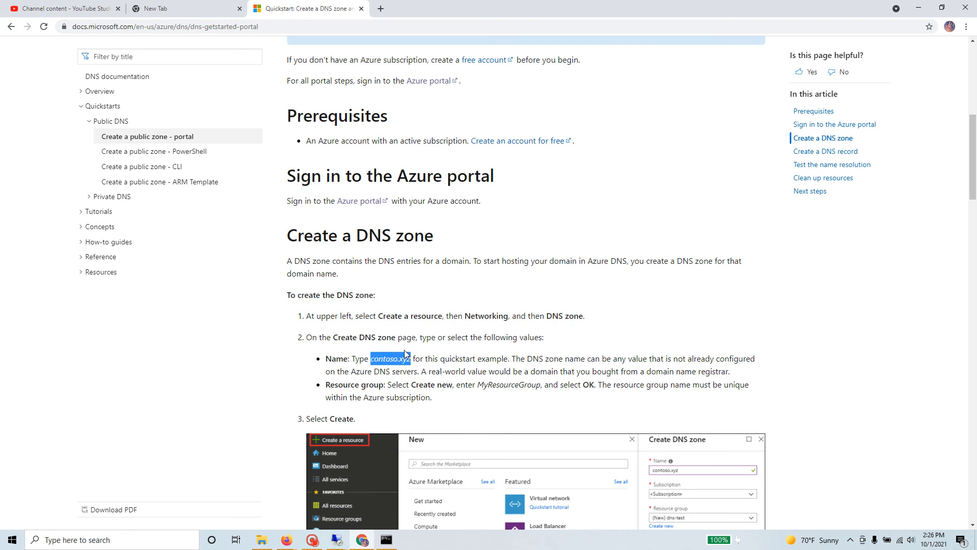
scroll(405, 352, "down", 4)
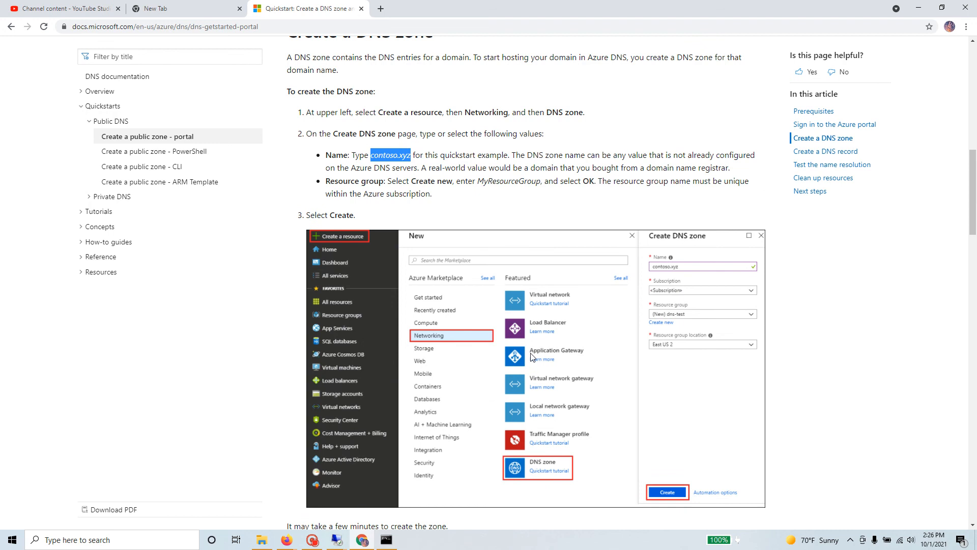
scroll(531, 357, "down", 1)
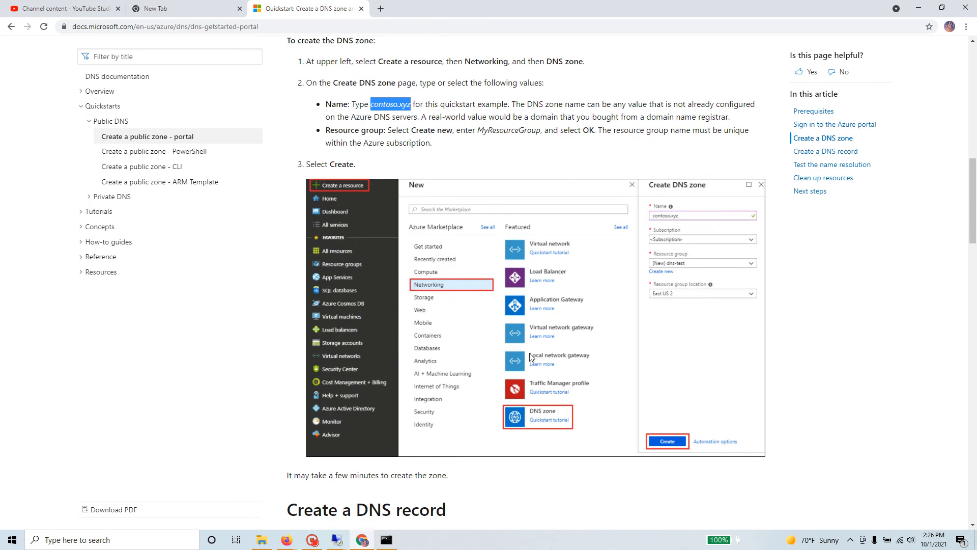
scroll(512, 373, "down", 6)
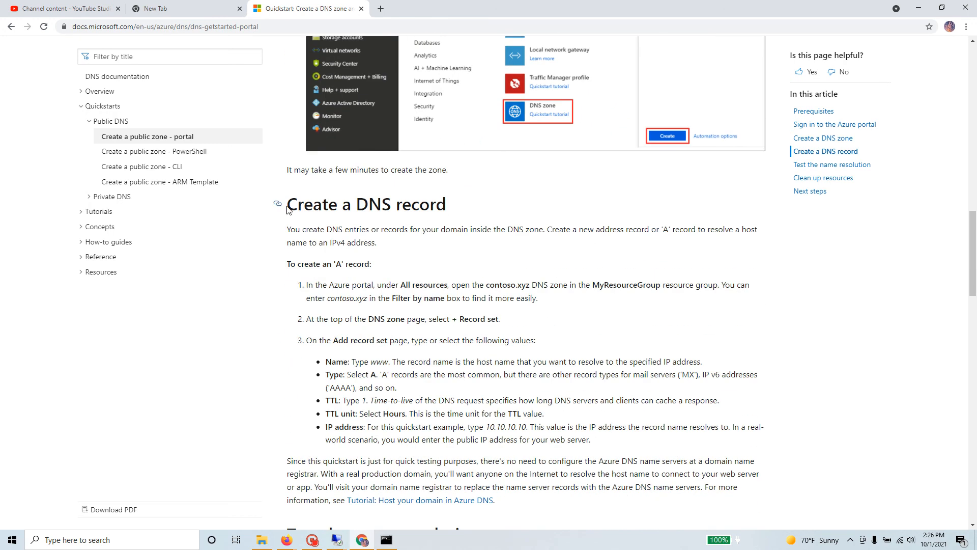
left_click_drag(288, 209, 450, 209)
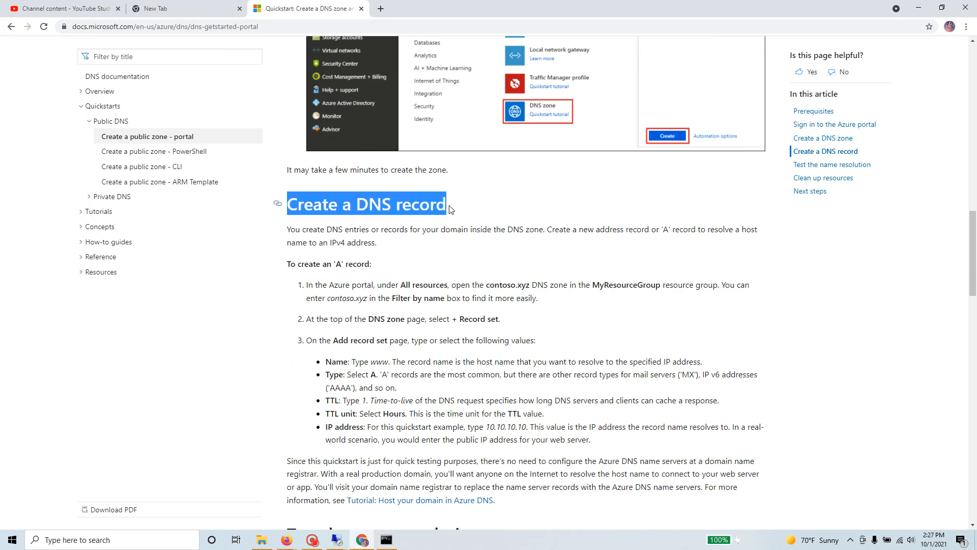
- Switch back to Firefox and go from the myvm03 networking page through the virtual machines list to the Azure portal home
key("alt+Tab")
key("alt+Tab")
left_click(206, 11)
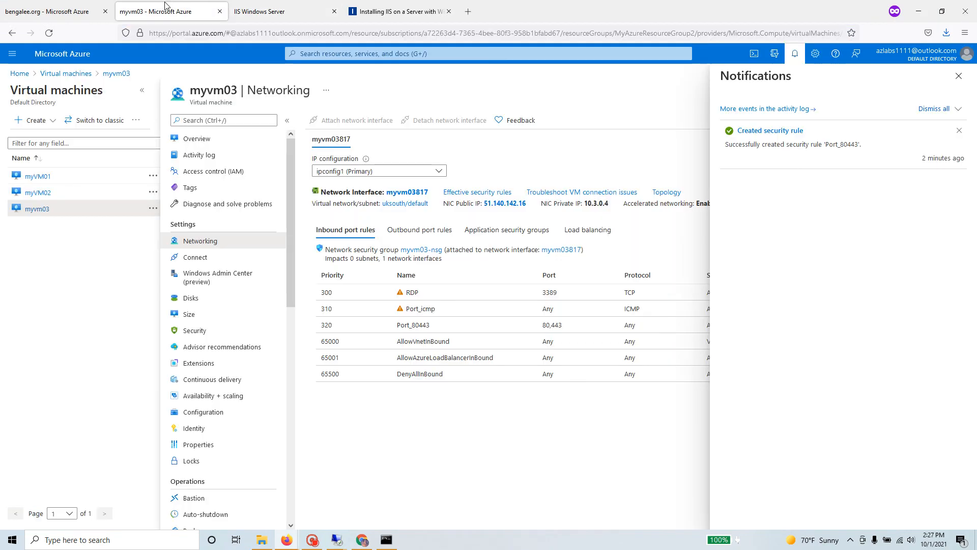
left_click(77, 74)
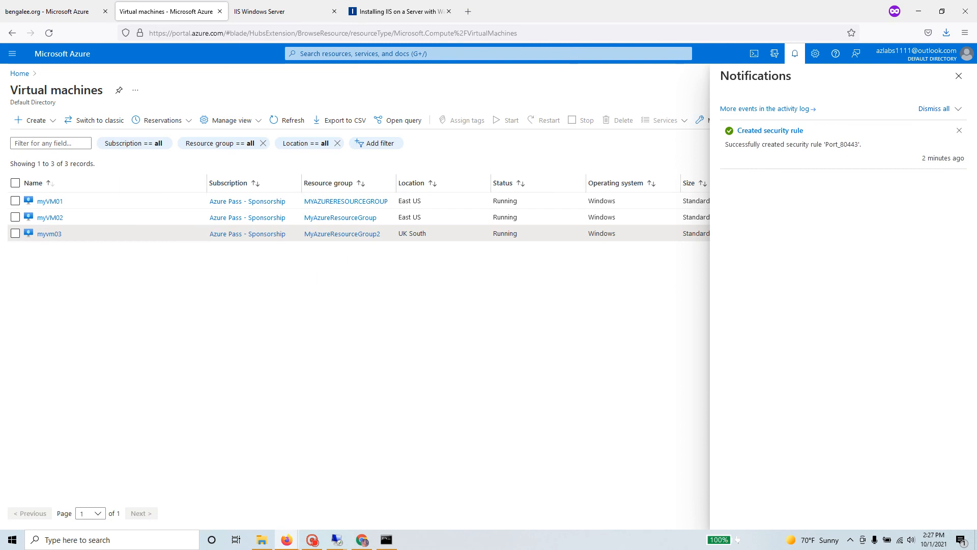
left_click(19, 74)
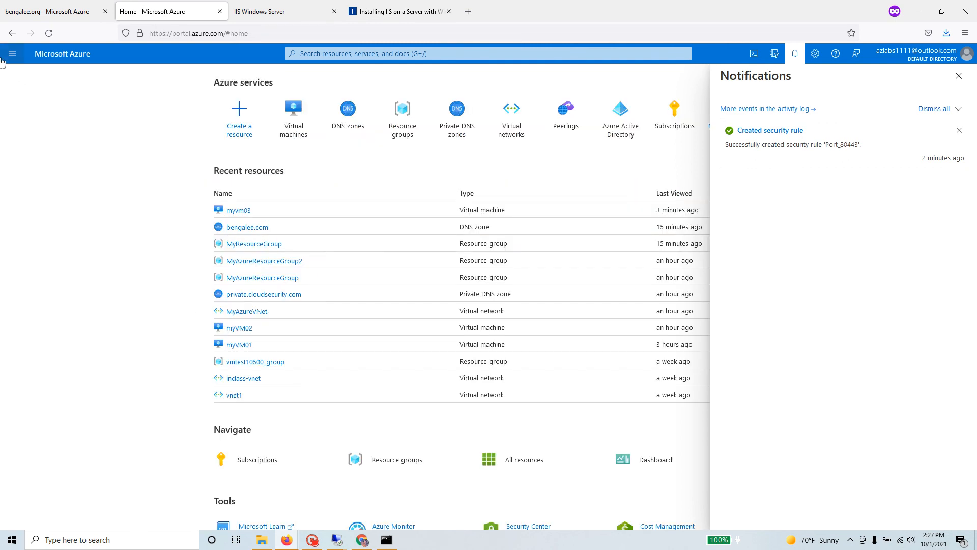
- Open the bengalee.org zone from the DNS zones list, highlight its www A record and open that record's details
left_click(261, 231)
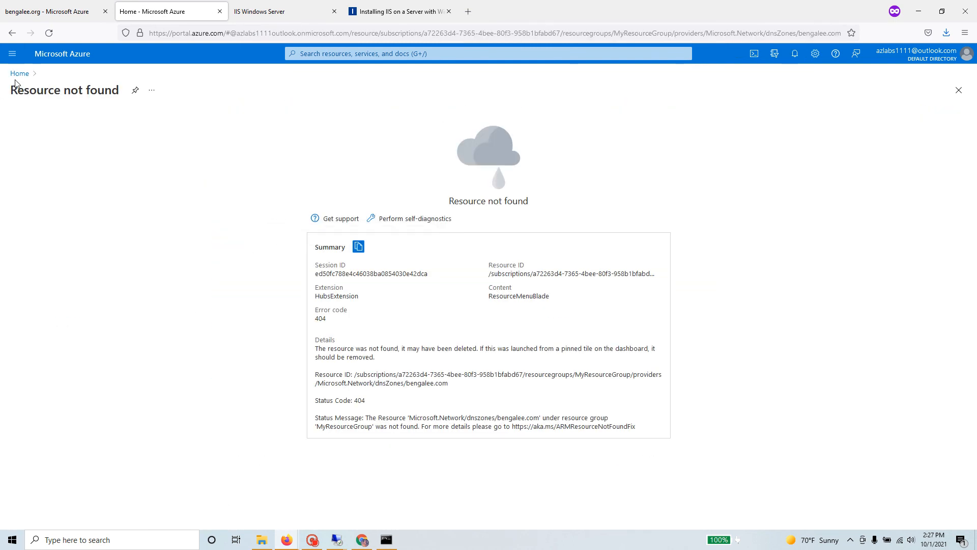
left_click(20, 74)
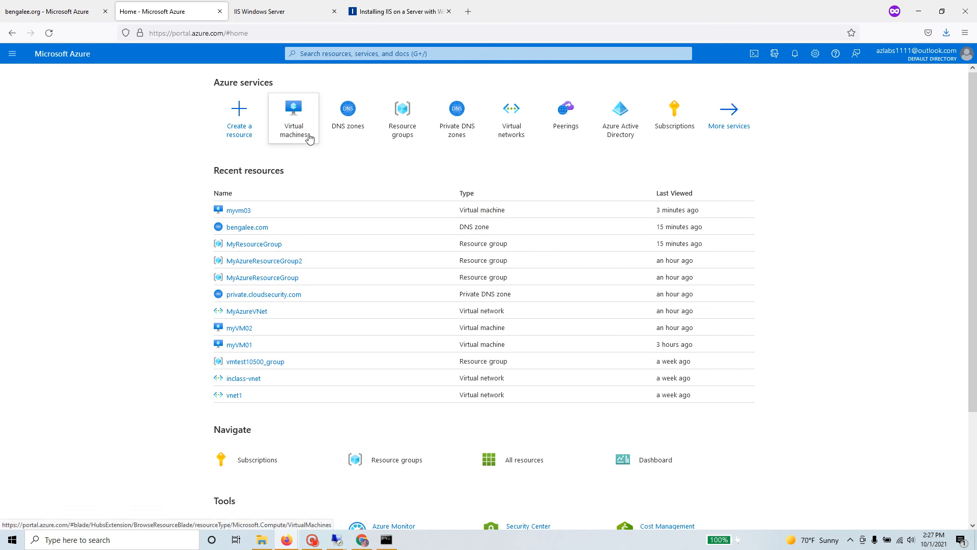
left_click(351, 122)
left_click(56, 200)
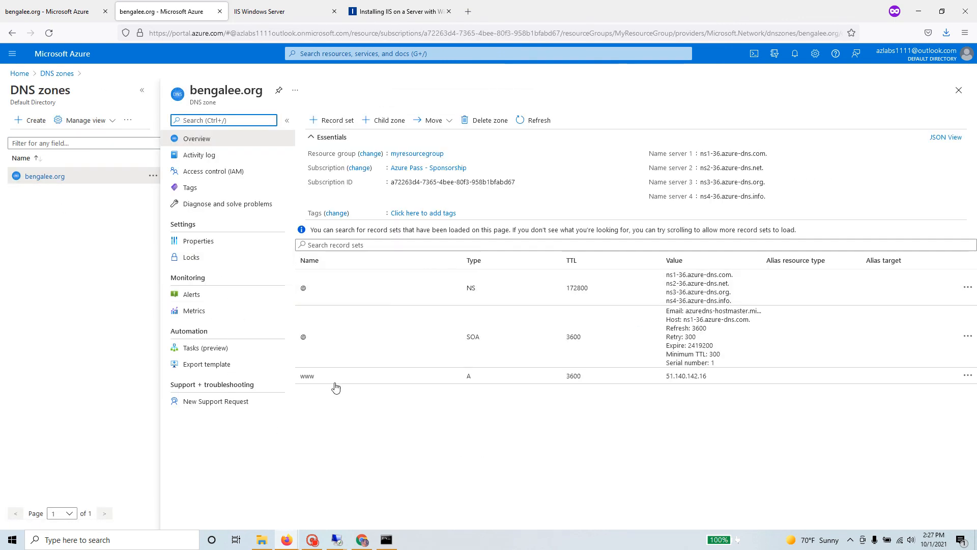
left_click_drag(301, 379, 484, 386)
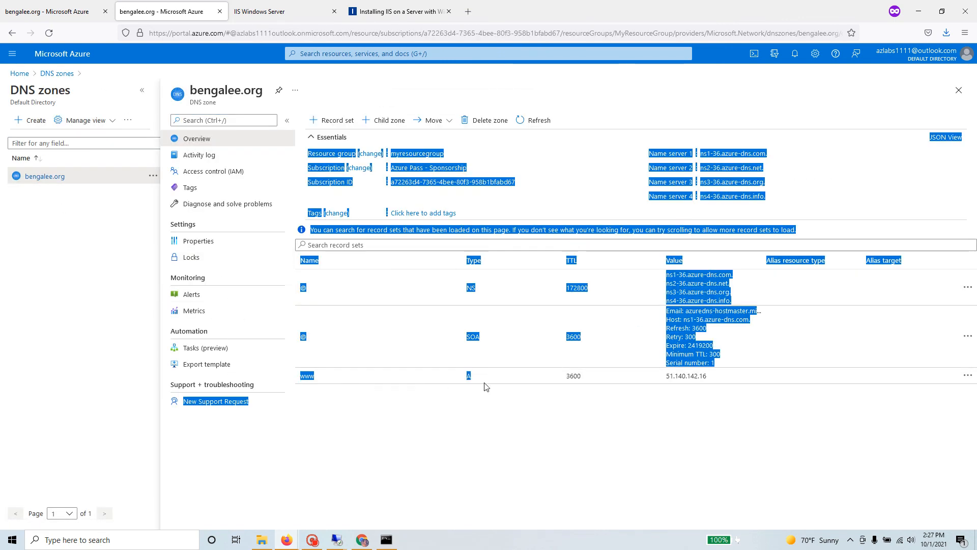
left_click(740, 383)
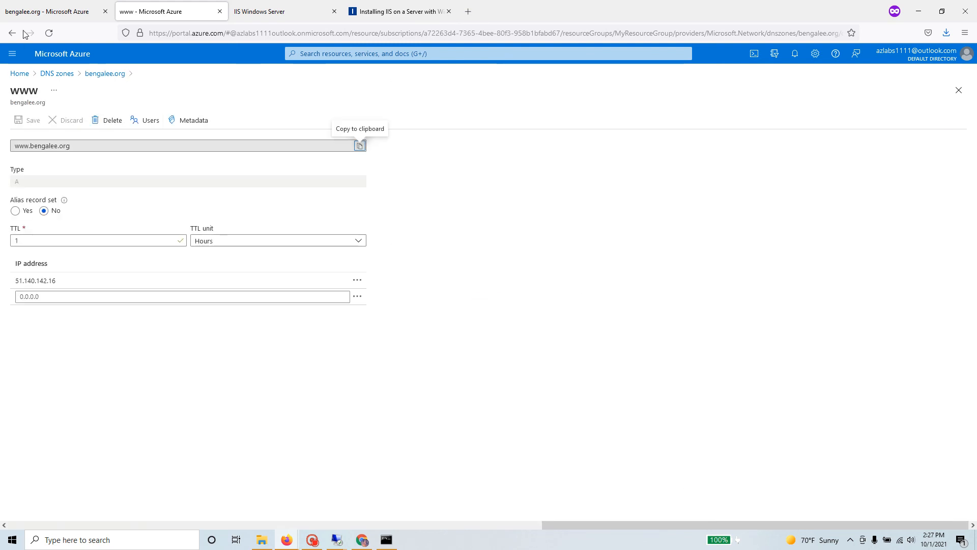
- Return to the bengalee.org zone overview and highlight the www record's IP address and the four Azure name servers
left_click(13, 33)
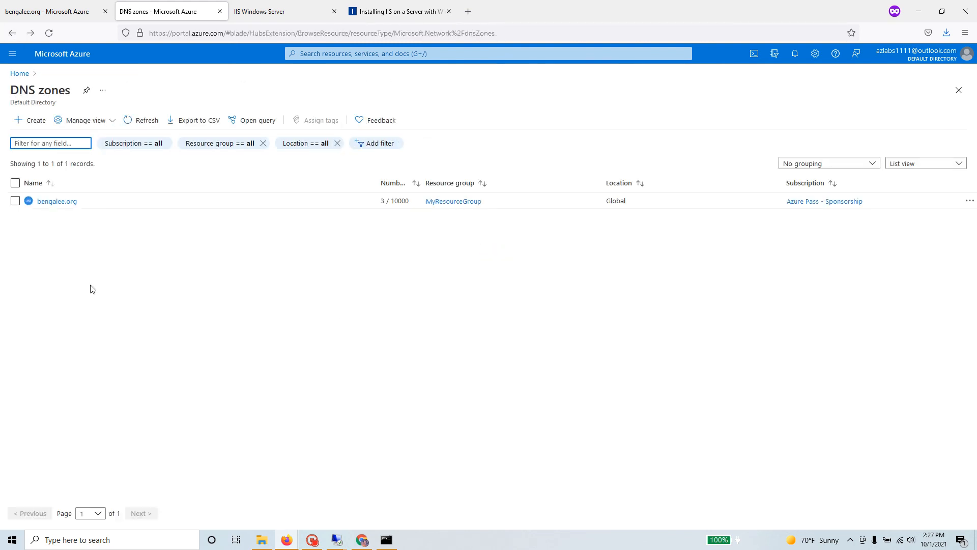
left_click(61, 201)
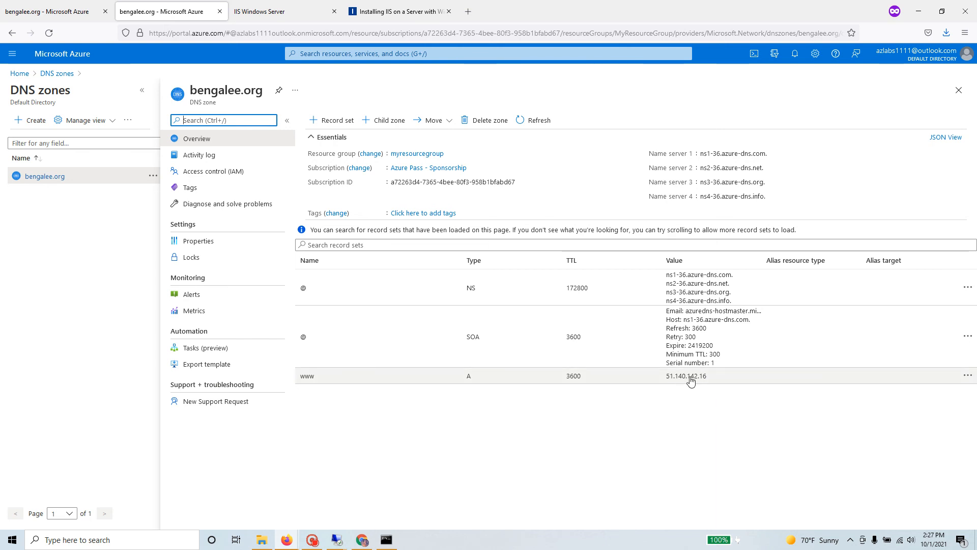
left_click_drag(667, 376, 709, 379)
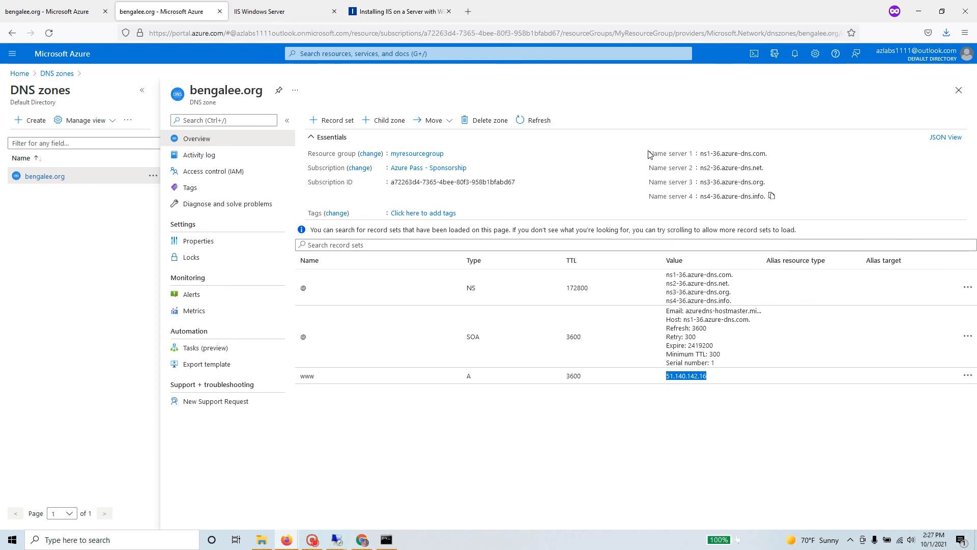
left_click_drag(645, 161, 773, 201)
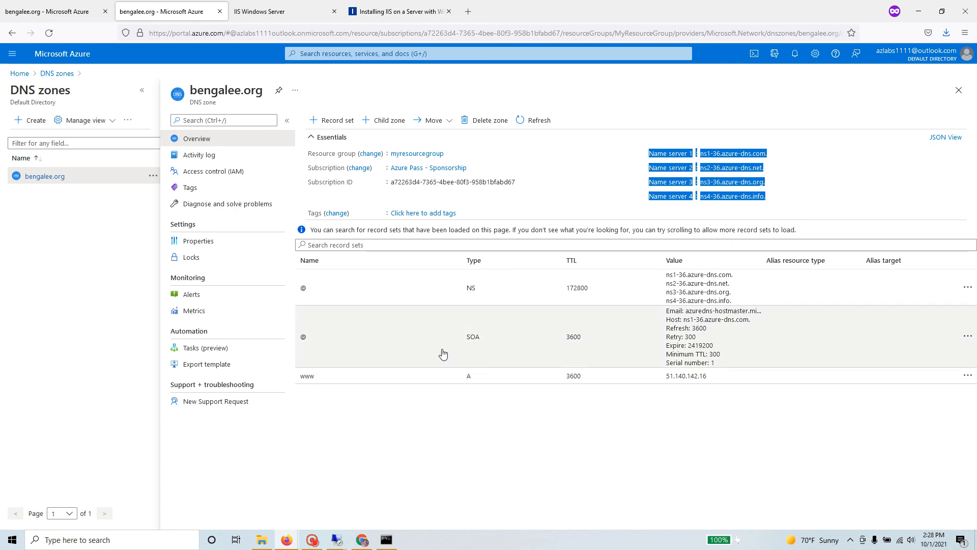
- Review the record types offered for a new record set in the bengalee.org zone and discard the blank form
left_click(333, 121)
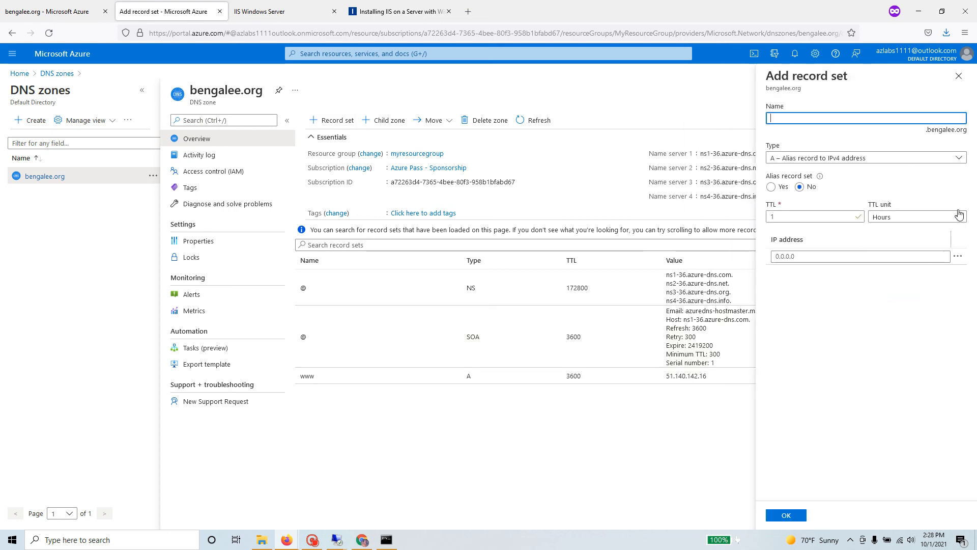
left_click(831, 161)
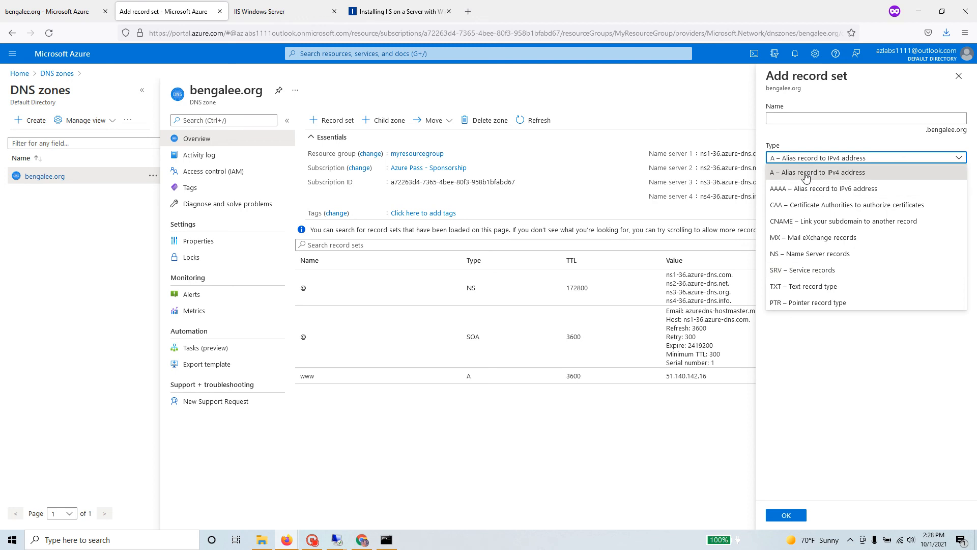
left_click(667, 494)
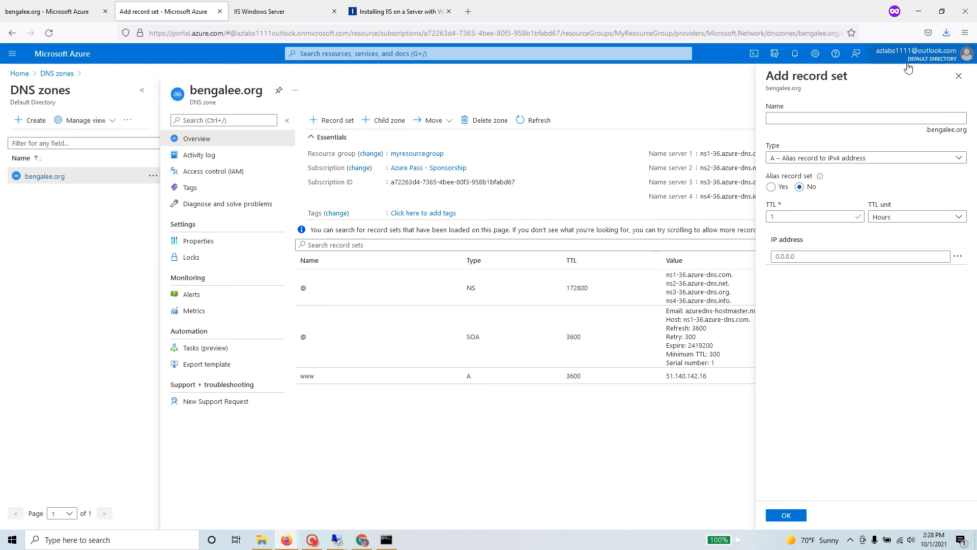
left_click(959, 77)
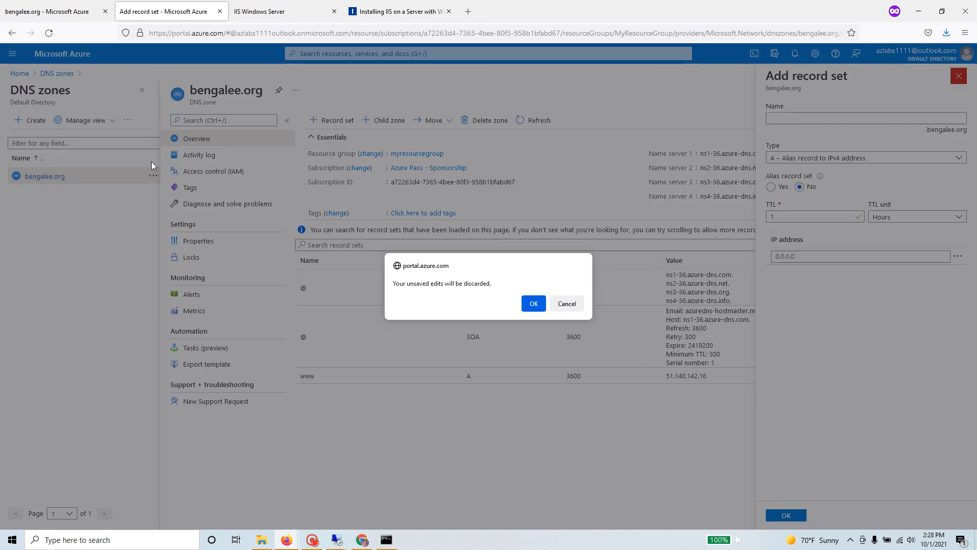
left_click(532, 304)
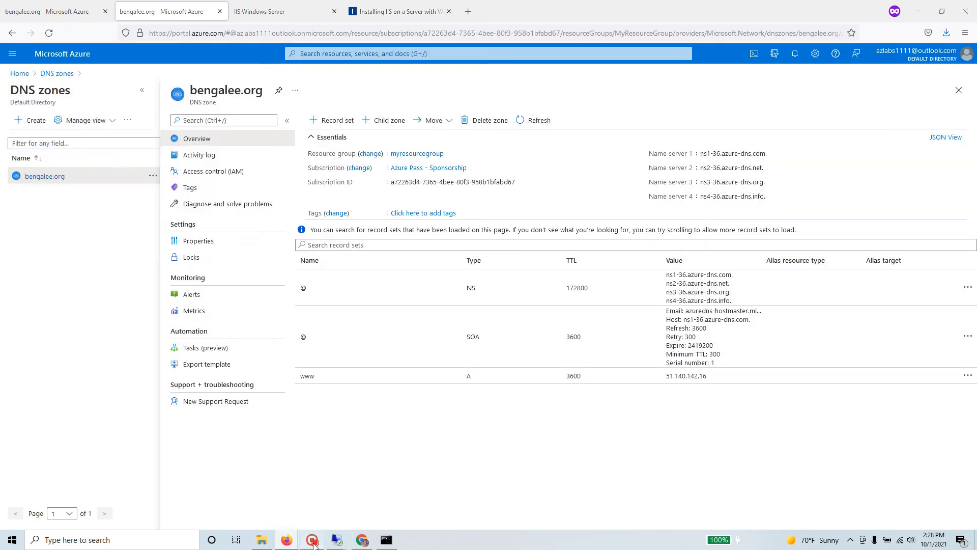